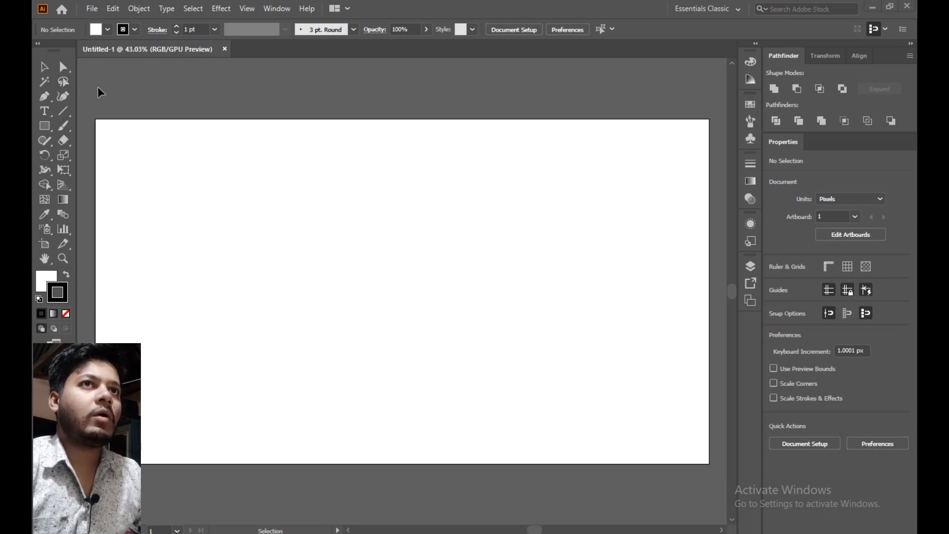
Draw a vertical line about 686 px long with the Pen tool and move it left of the artboard's centre
left_click(42, 96)
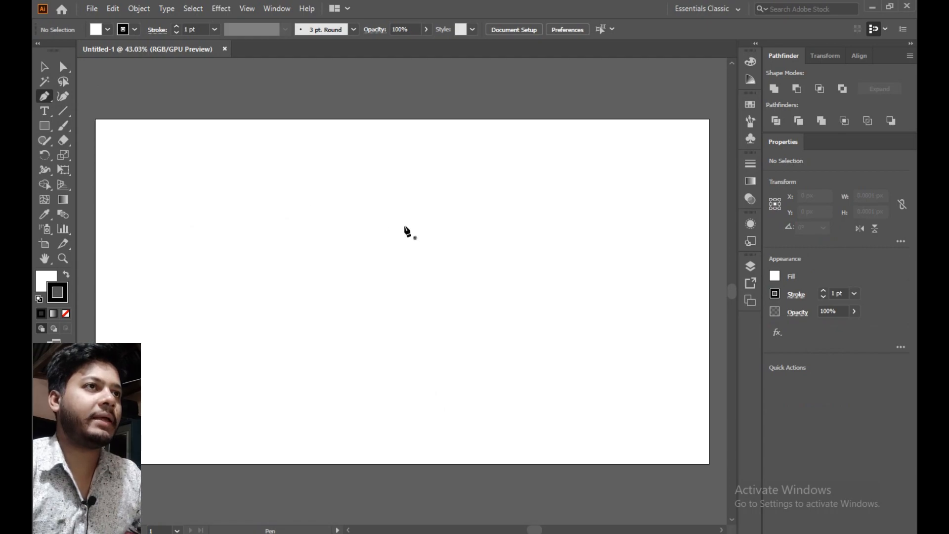
left_click(363, 199)
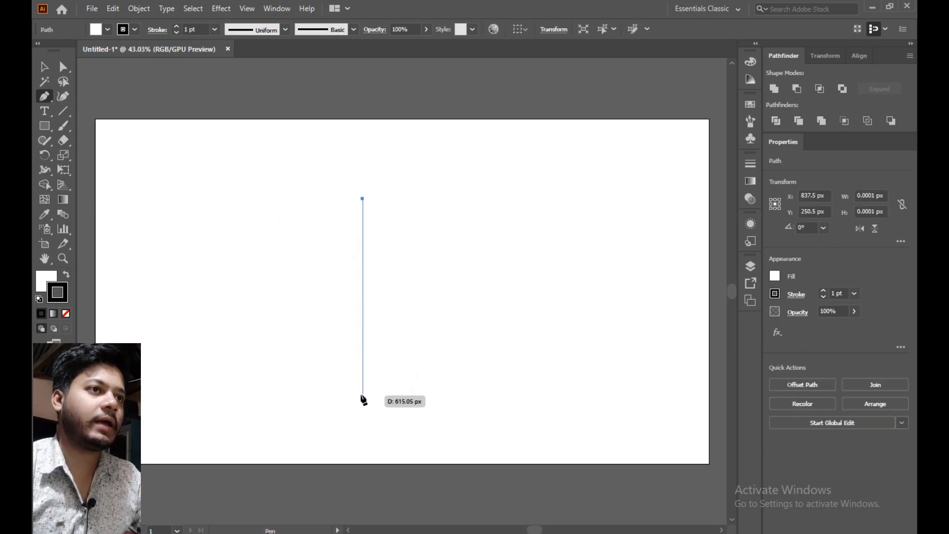
left_click(363, 419)
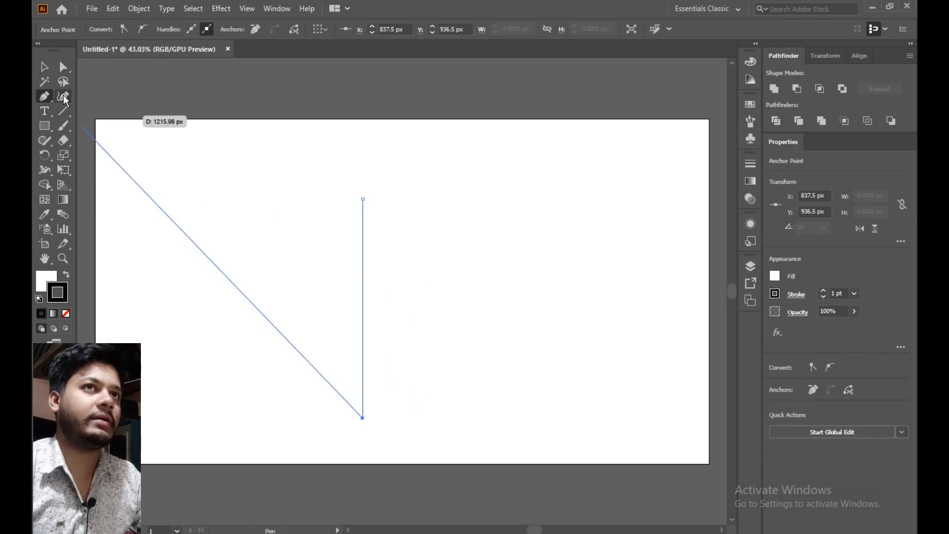
left_click(50, 71)
left_click(237, 238)
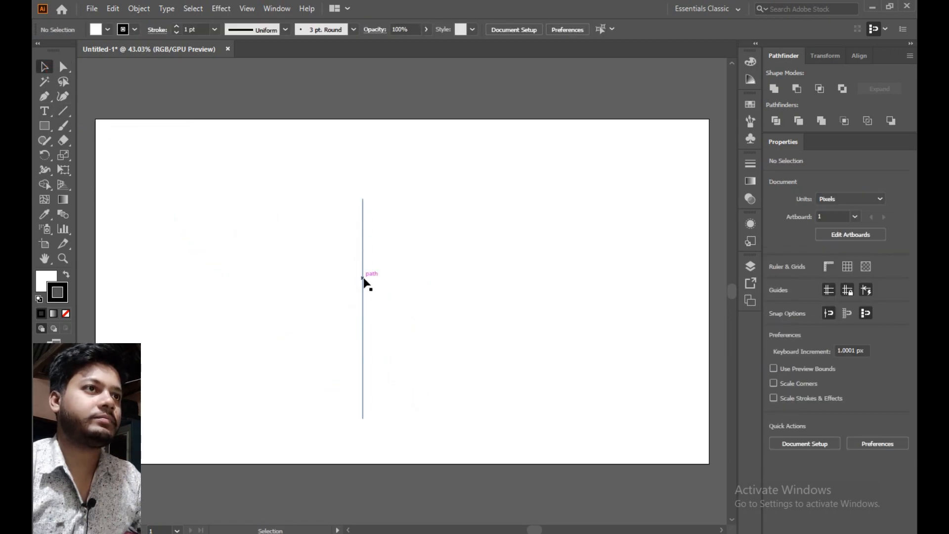
left_click_drag(363, 275, 316, 282)
left_click(382, 343)
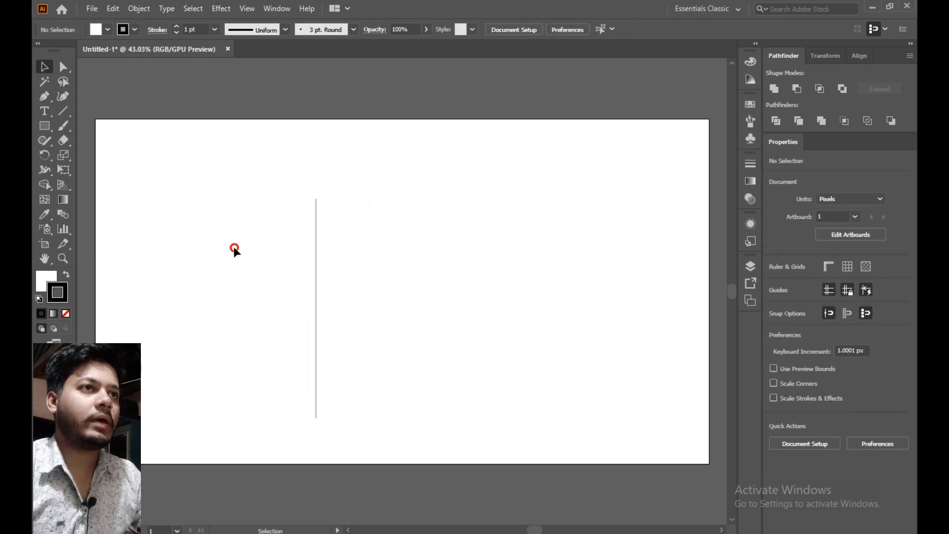
Give the vertical line no fill and a black stroke
left_click_drag(234, 247, 317, 376)
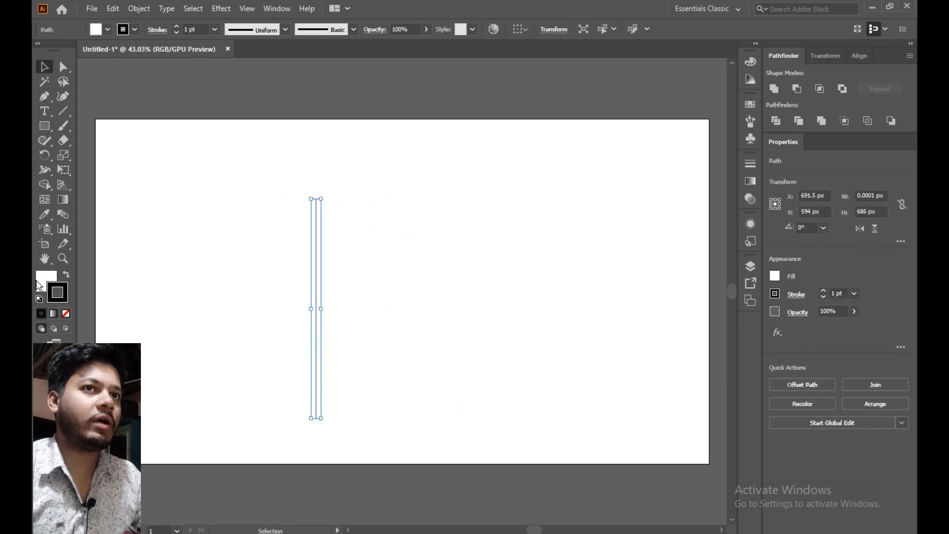
left_click(67, 277)
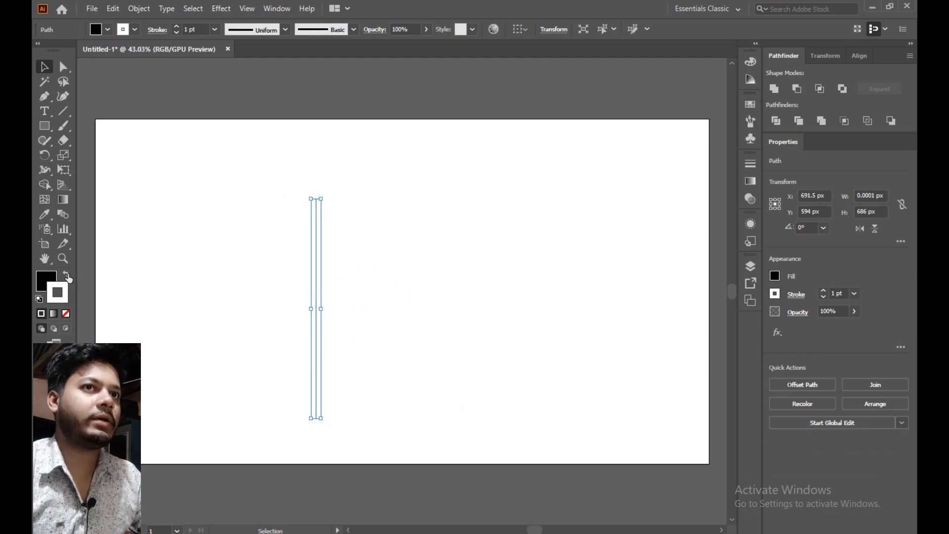
left_click(65, 313)
left_click(254, 308)
left_click_drag(225, 276, 342, 317)
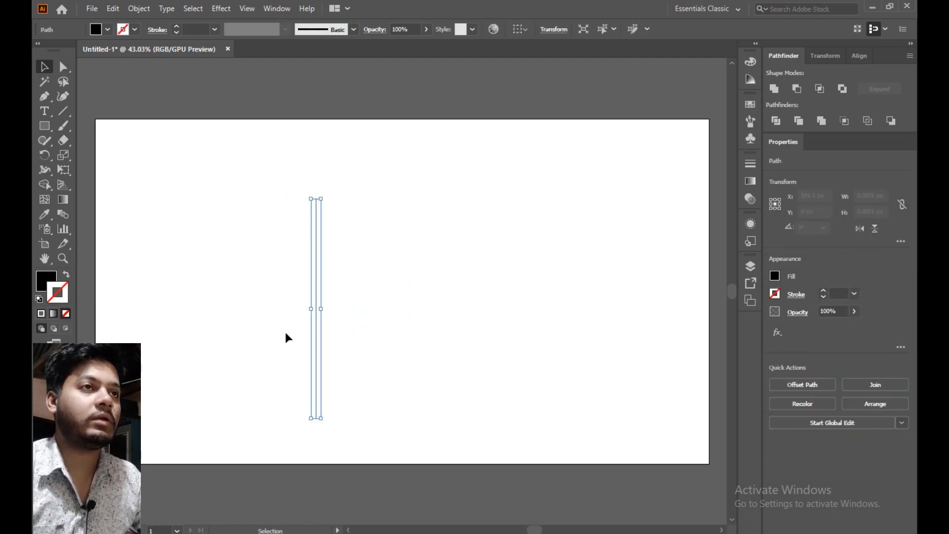
left_click(67, 277)
left_click(144, 286)
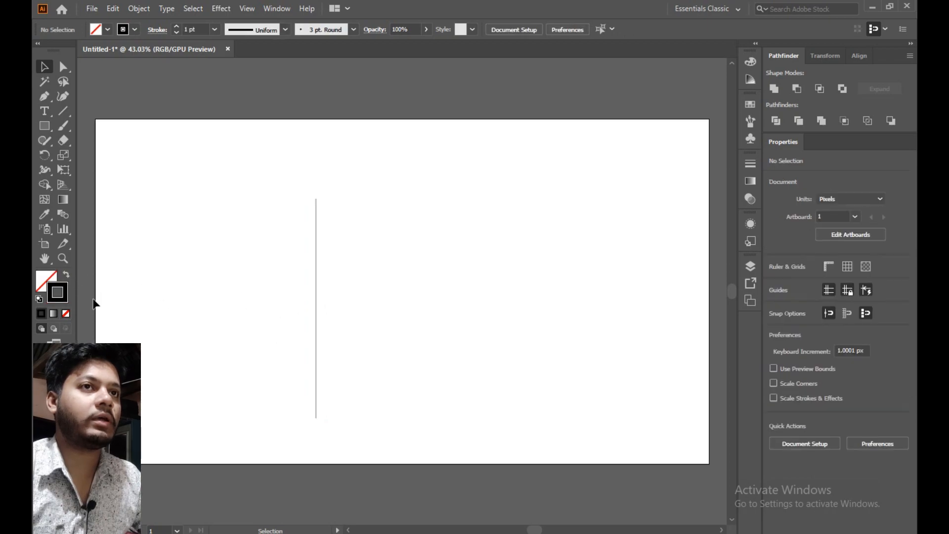
Set the vertical line's fill to black, with its stroke black as well
left_click(321, 308)
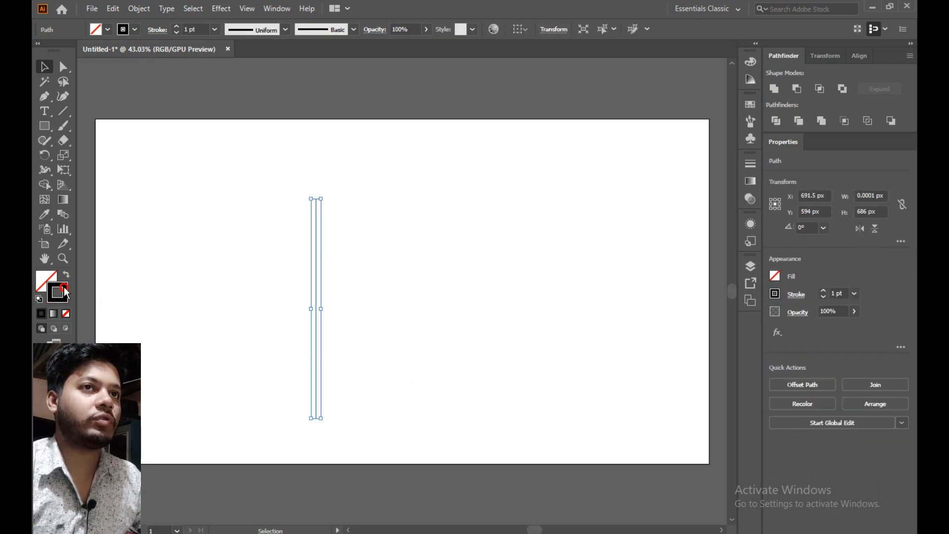
left_click(224, 278)
left_click_drag(252, 226, 396, 315)
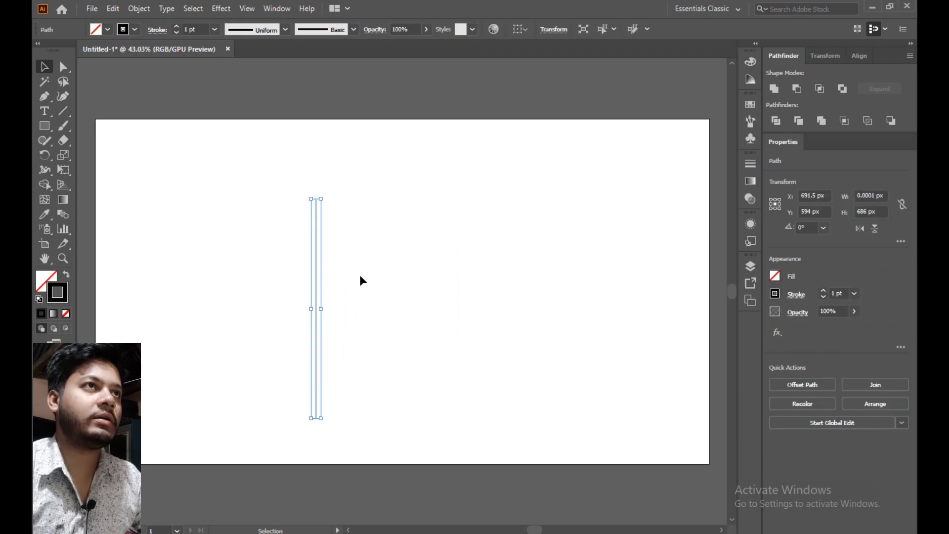
left_click(109, 29)
left_click(65, 50)
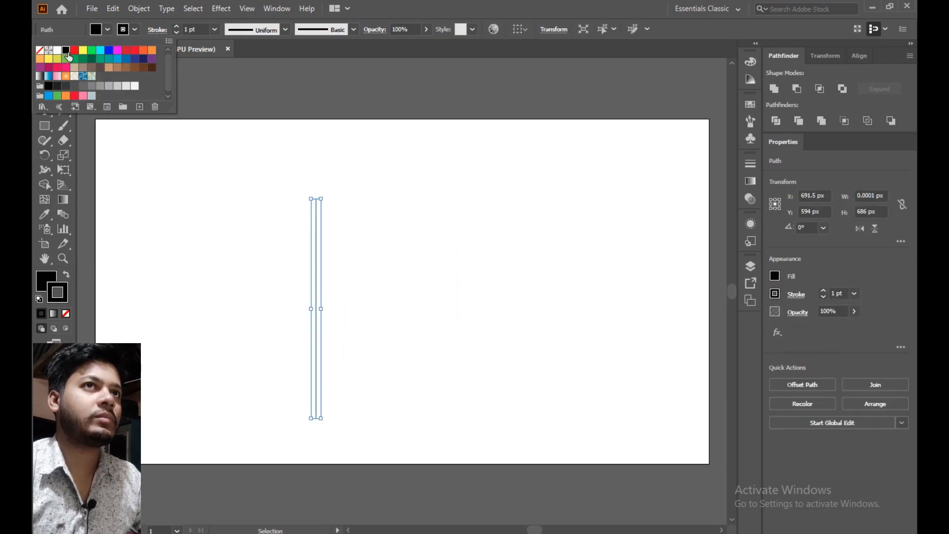
left_click(165, 175)
left_click(52, 280)
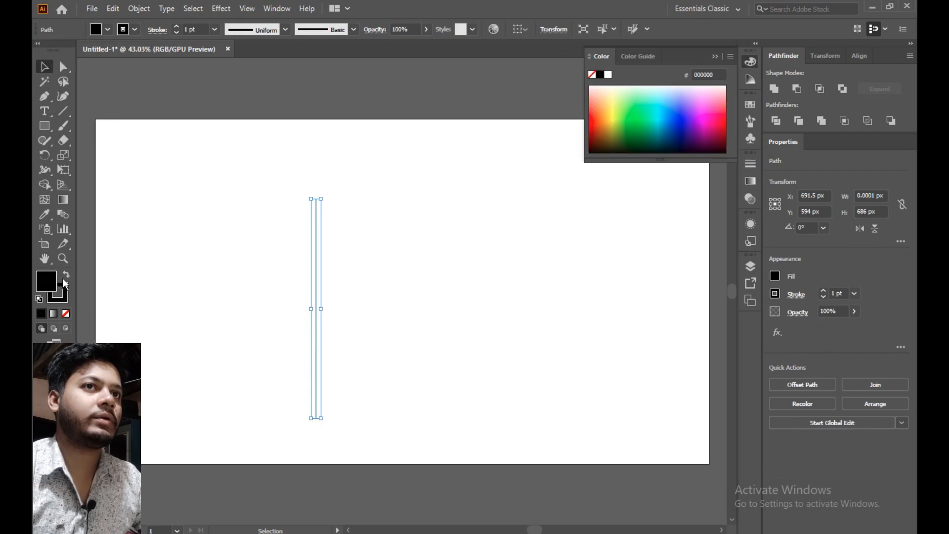
left_click(227, 283)
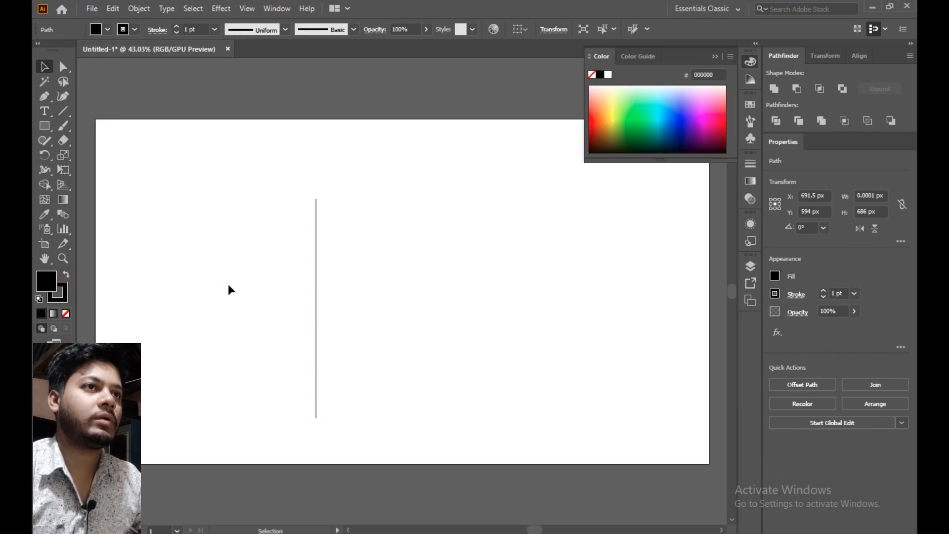
left_click(66, 313)
Duplicate the vertical line about 46 px to its right
left_click_drag(216, 187, 405, 342)
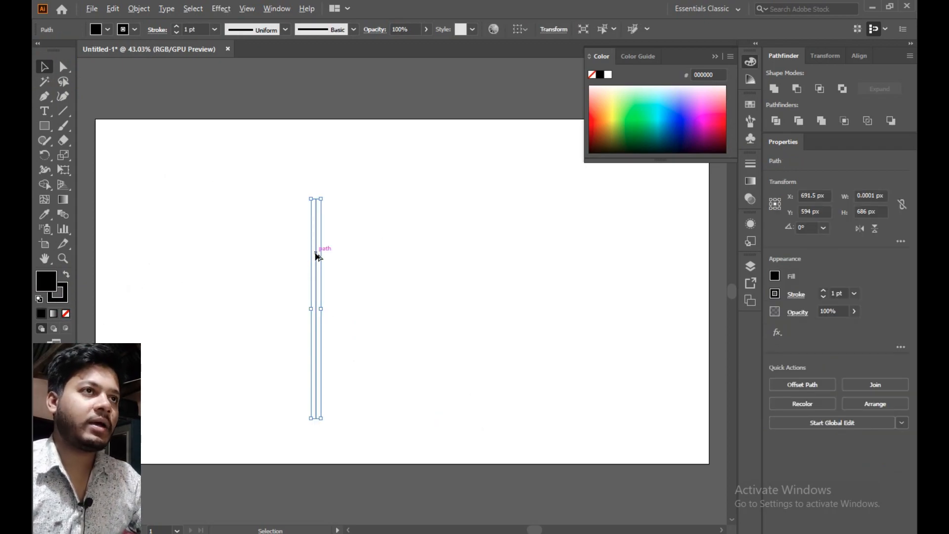
left_click_drag(316, 255, 332, 256)
left_click(429, 271)
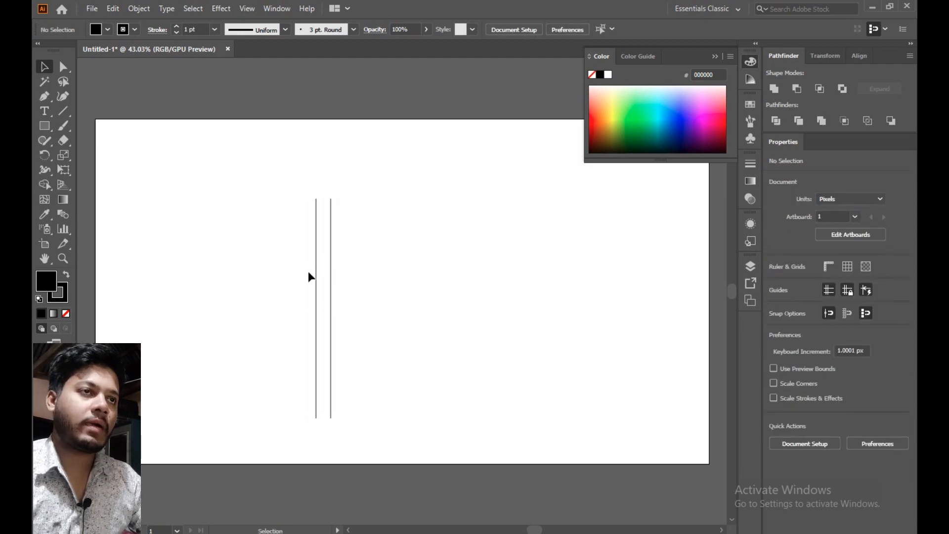
key("a")
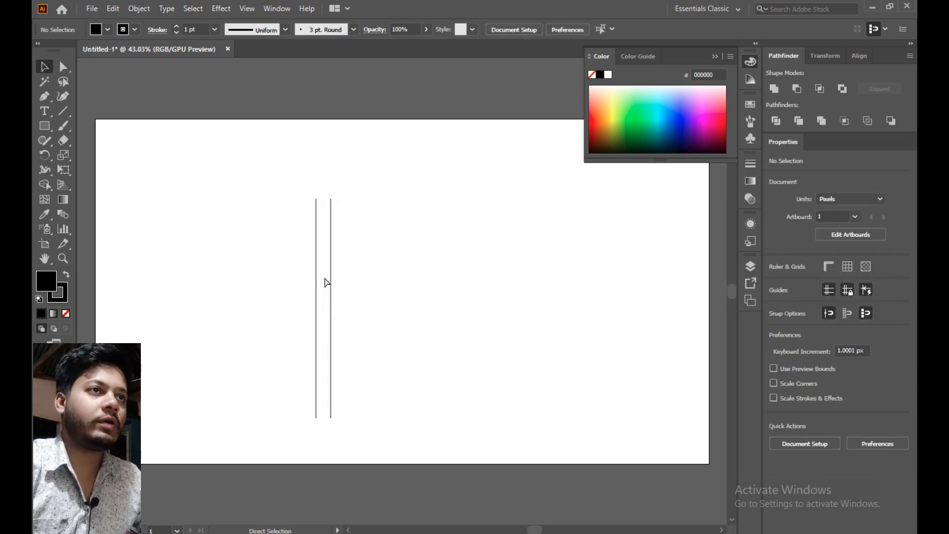
left_click_drag(316, 272, 371, 297)
key("ctrl+z")
Repeat the last copy transformation on the two lines to build a row of seven evenly spaced vertical lines
left_click_drag(266, 242, 440, 336)
left_click(413, 301)
left_click_drag(239, 262, 371, 324)
key("ctrl+d")
key("ctrl+d")
key("ctrl+d")
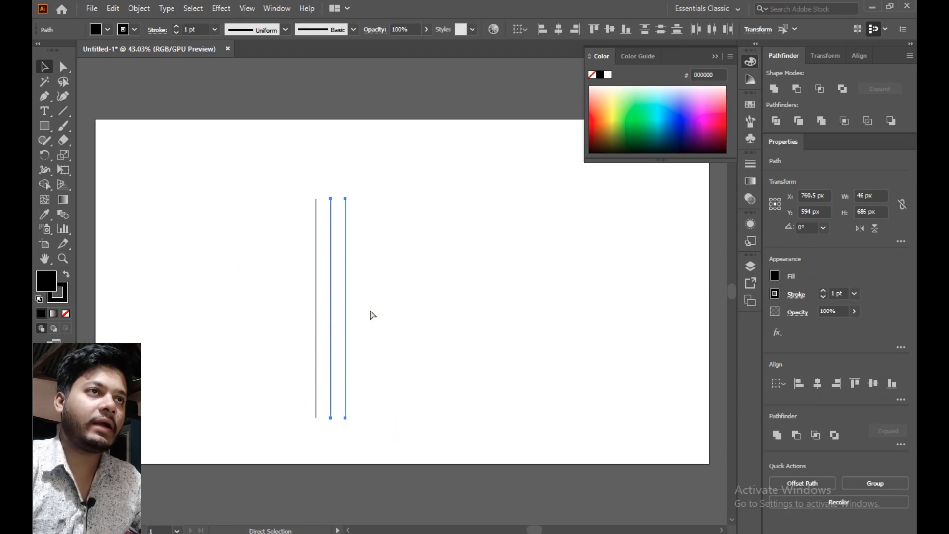
key("ctrl+d")
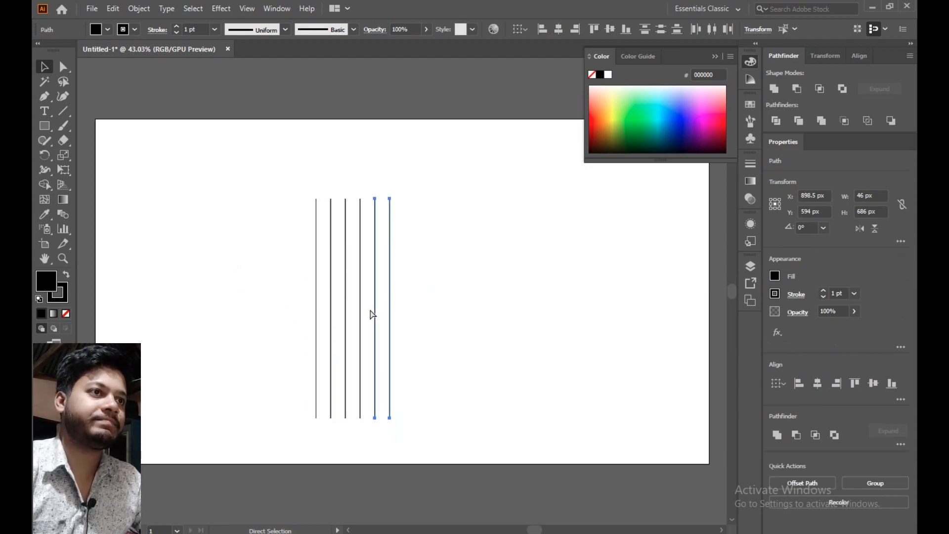
key("ctrl+d")
key("v")
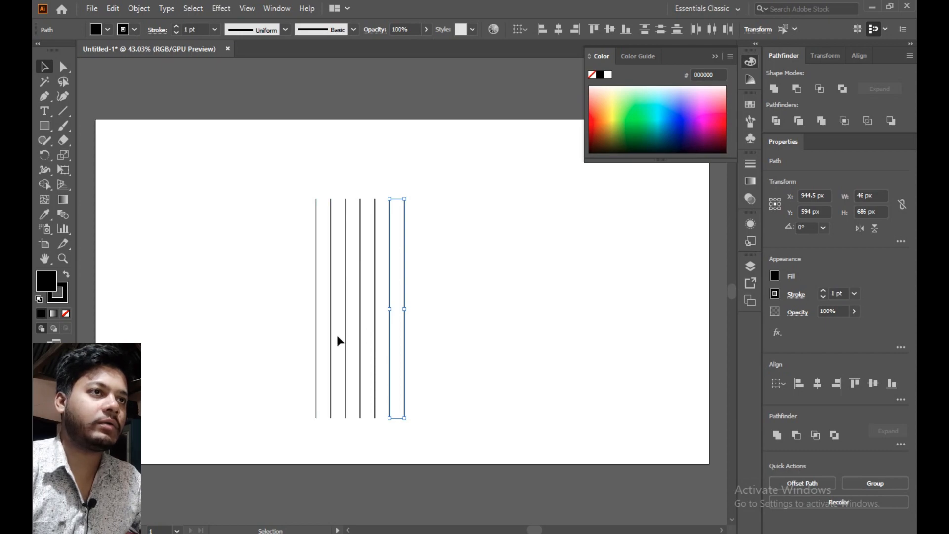
left_click(470, 324)
left_click_drag(233, 188, 517, 411)
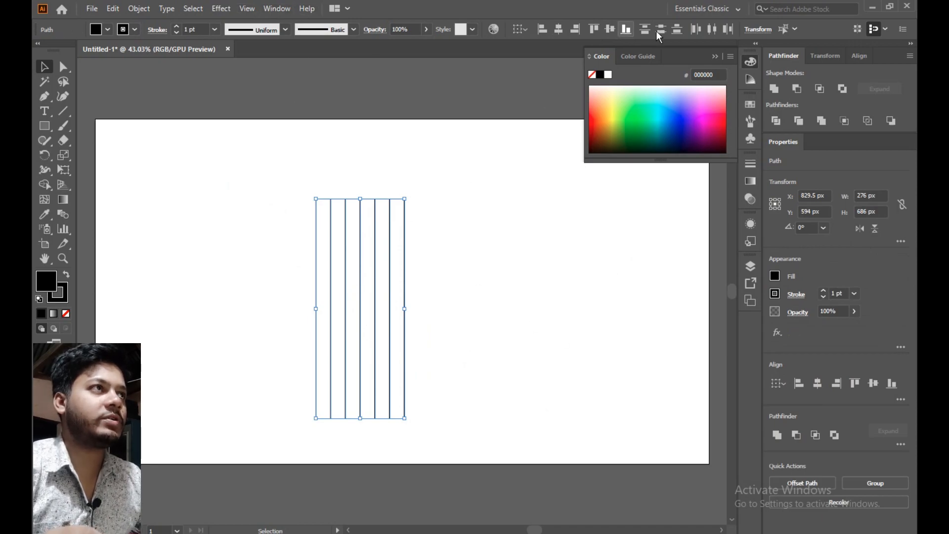
left_click(284, 9)
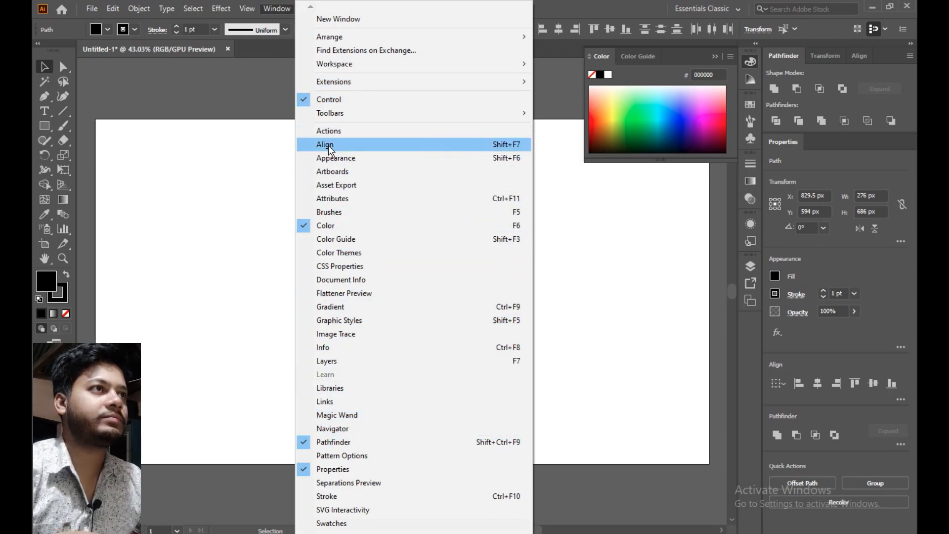
left_click(178, 203)
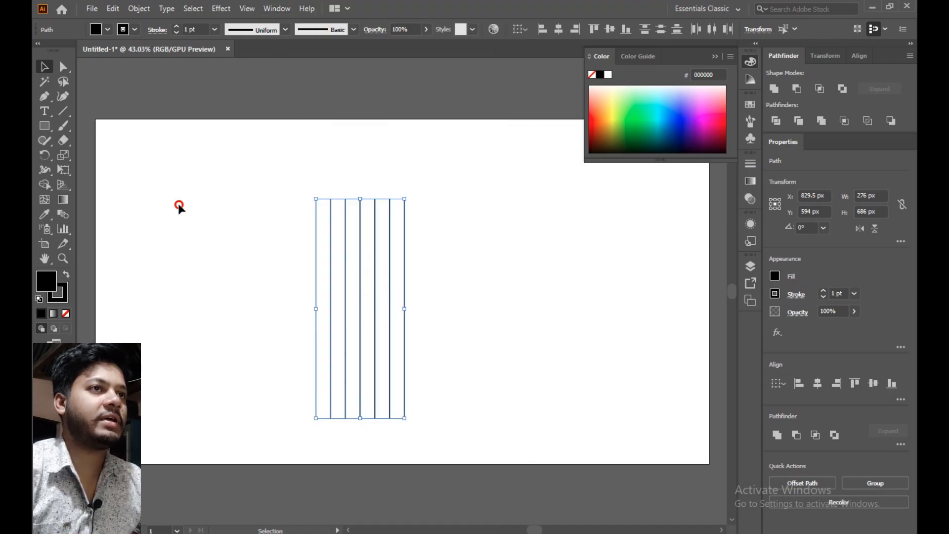
left_click(178, 203)
Create a reflected copy of all seven vertical lines using a 30° axis angle
left_click_drag(229, 235, 472, 380)
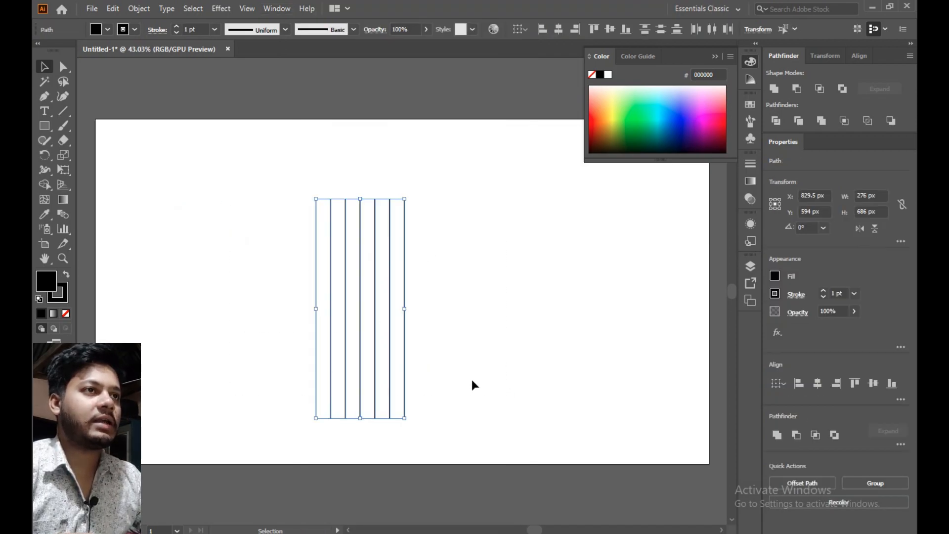
right_click(386, 293)
mouse_move(436, 217)
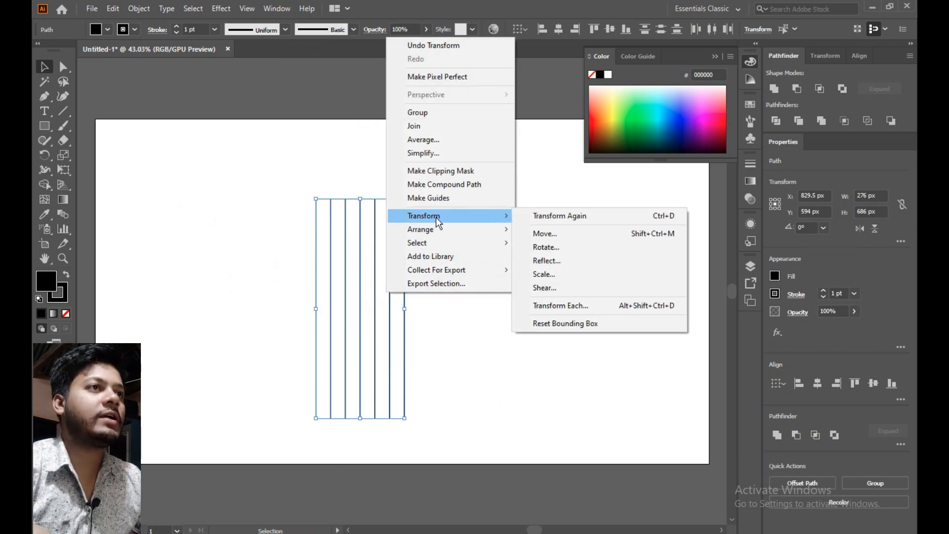
left_click(577, 260)
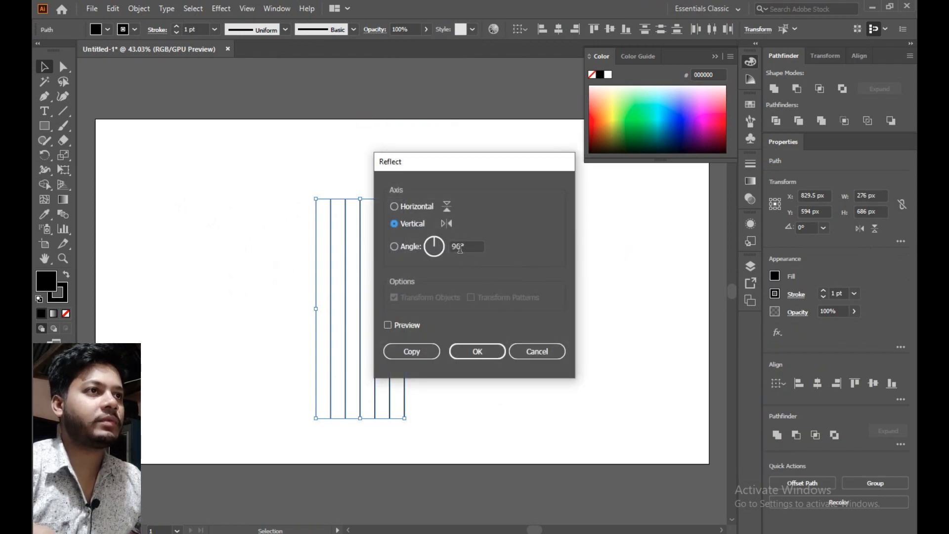
left_click(458, 246)
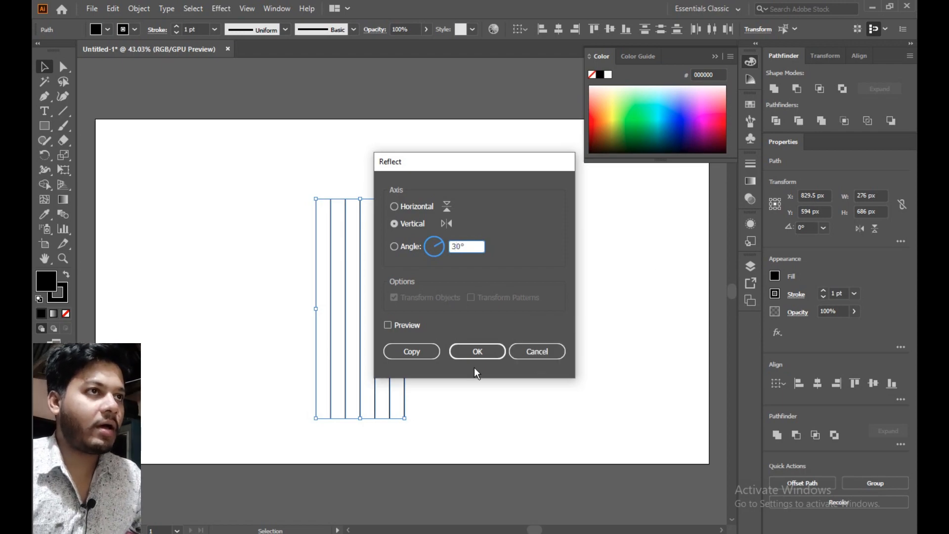
left_click(390, 326)
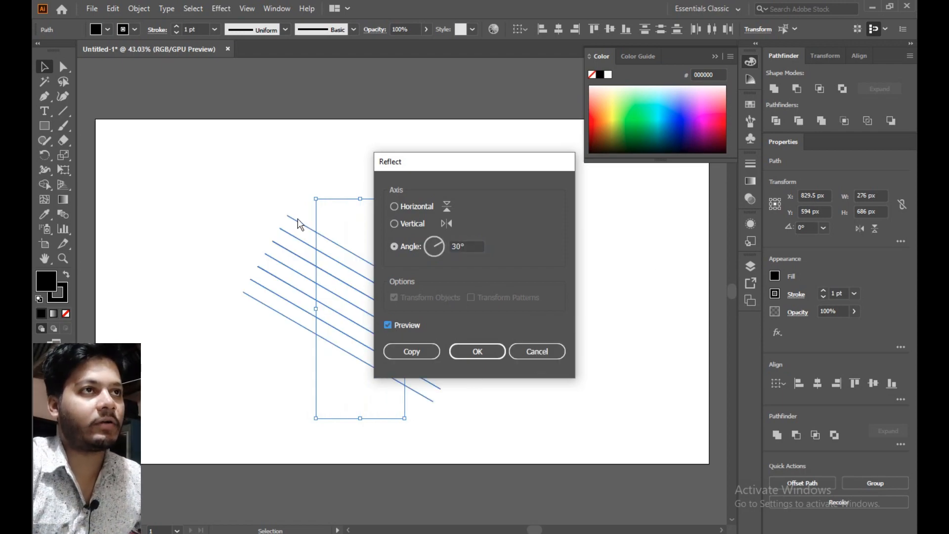
left_click(385, 351)
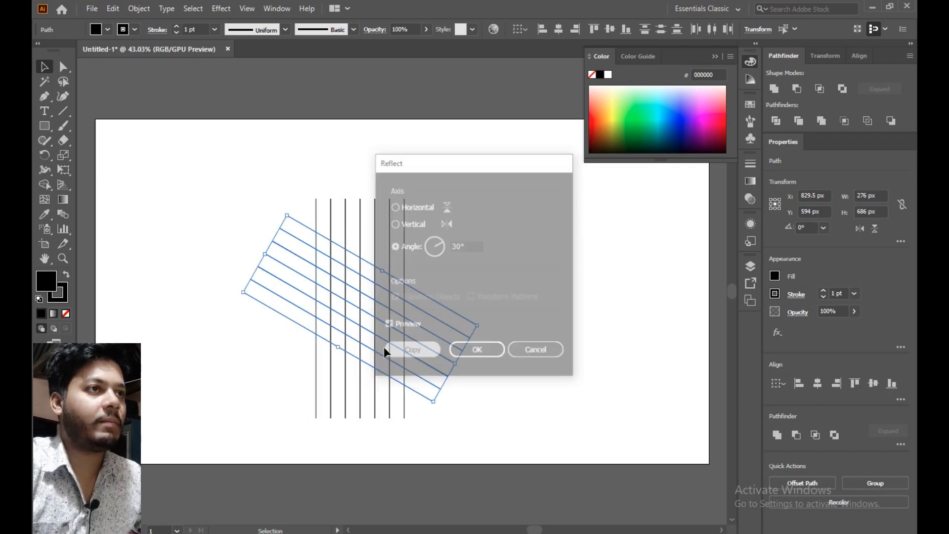
Create a reflected copy of the slanted lines using a 90° axis angle to complete the three-way grid
left_click_drag(516, 259, 426, 405)
right_click(442, 351)
mouse_move(492, 275)
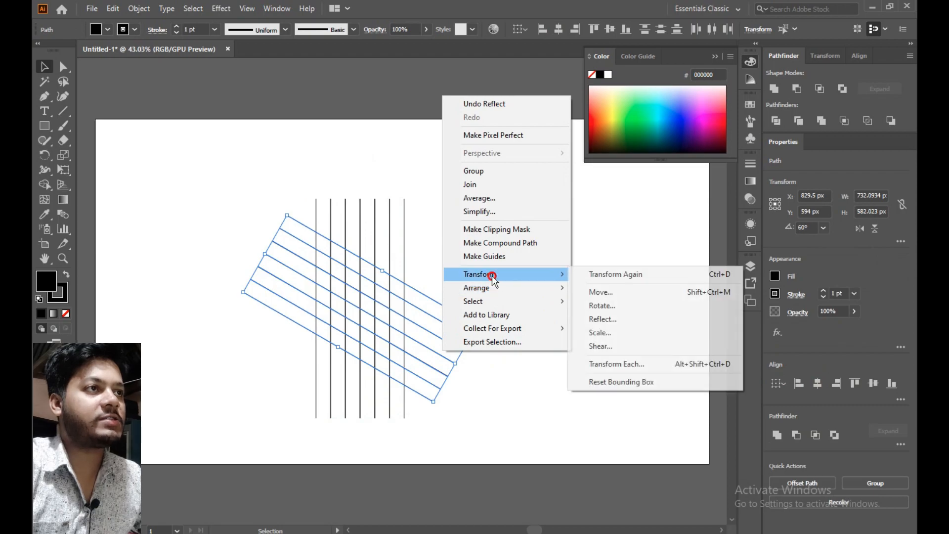
left_click(604, 319)
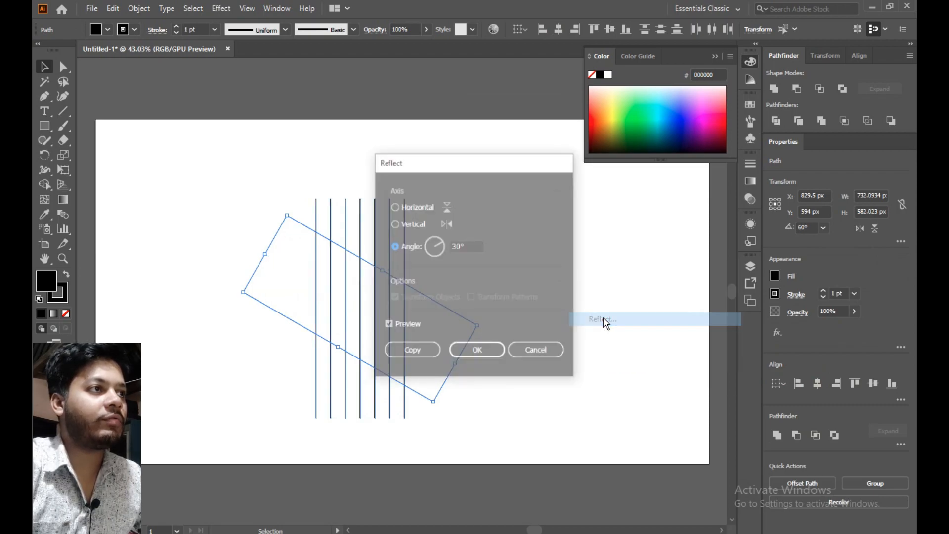
left_click(460, 245)
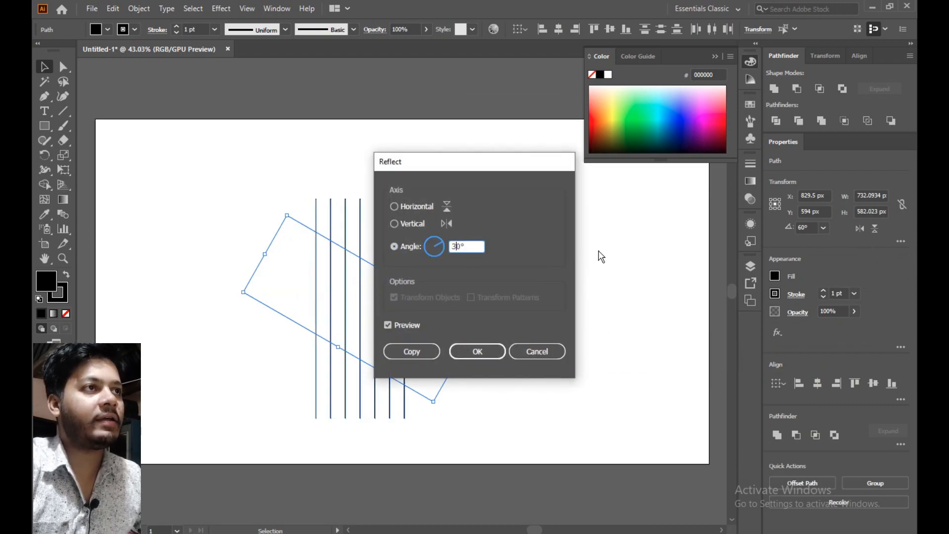
type("9")
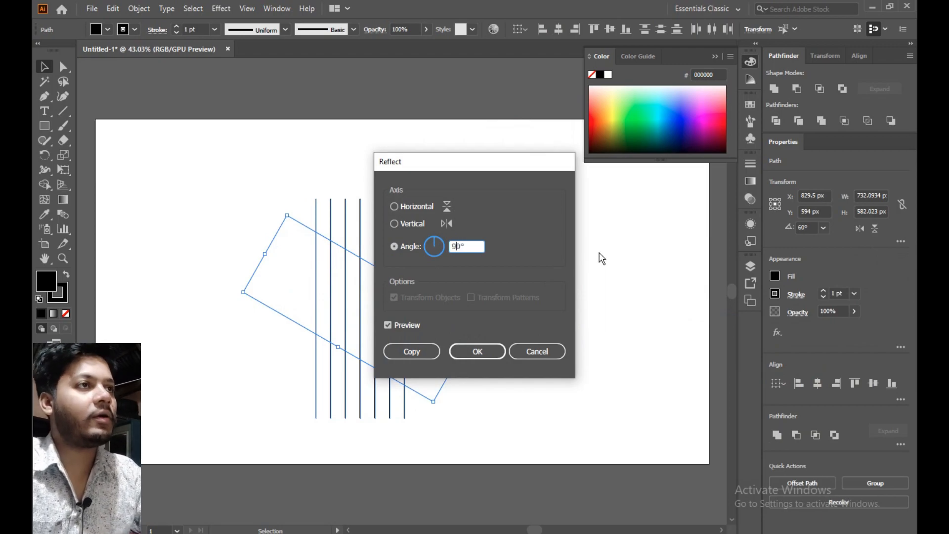
left_click(406, 352)
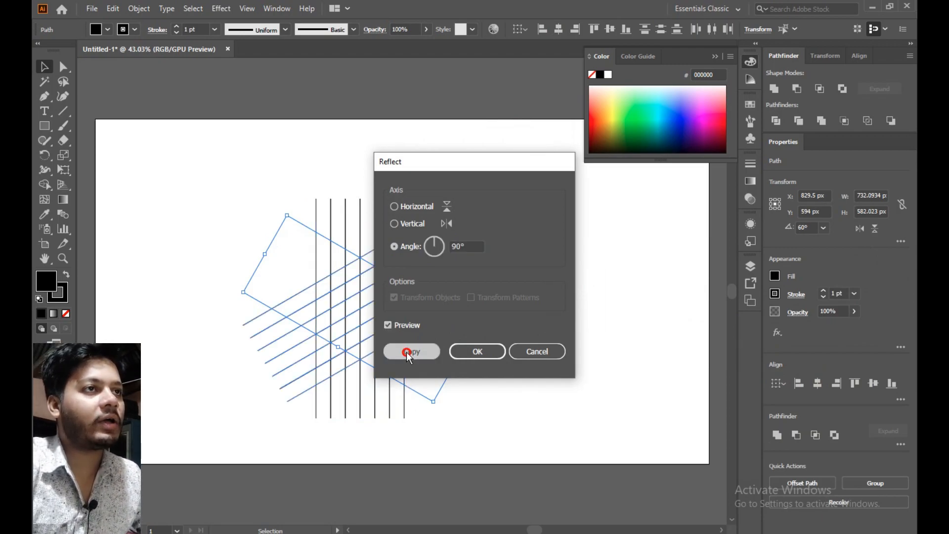
left_click(595, 248)
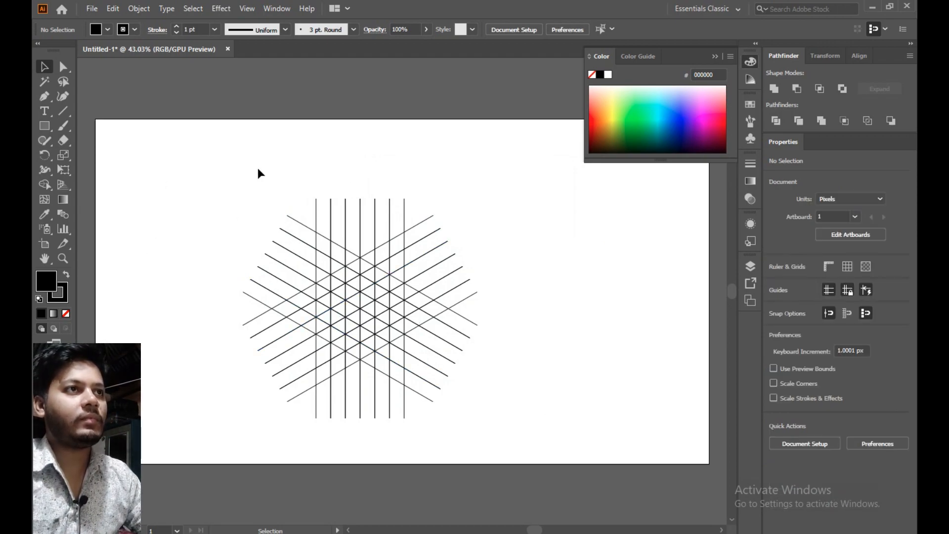
Set the drawing colours to a black fill with no stroke
scroll(338, 187, "up", 4)
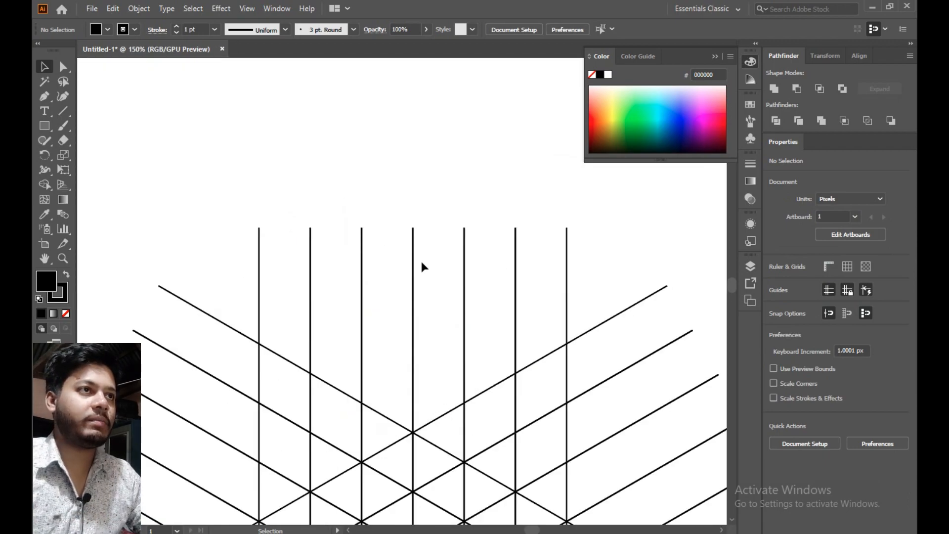
left_click_drag(312, 306, 300, 21)
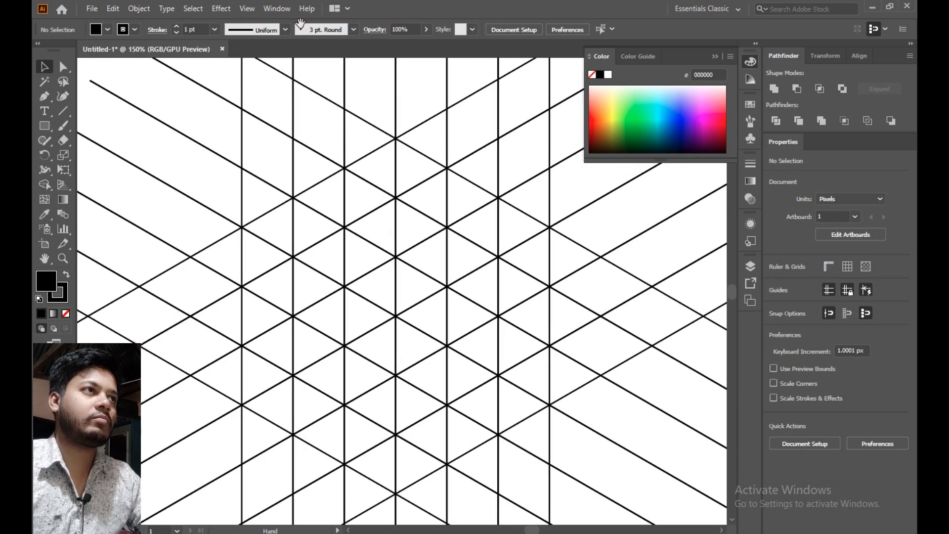
left_click(715, 56)
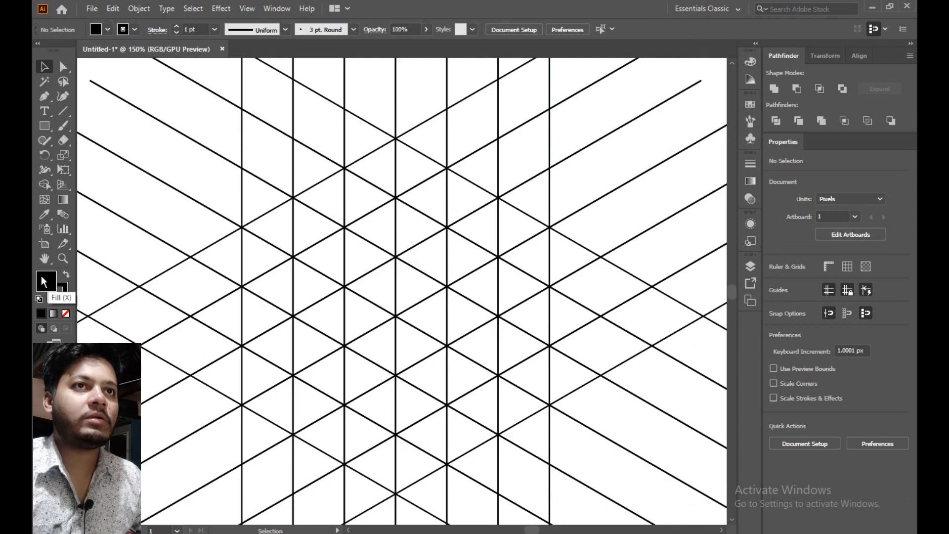
left_click(63, 292)
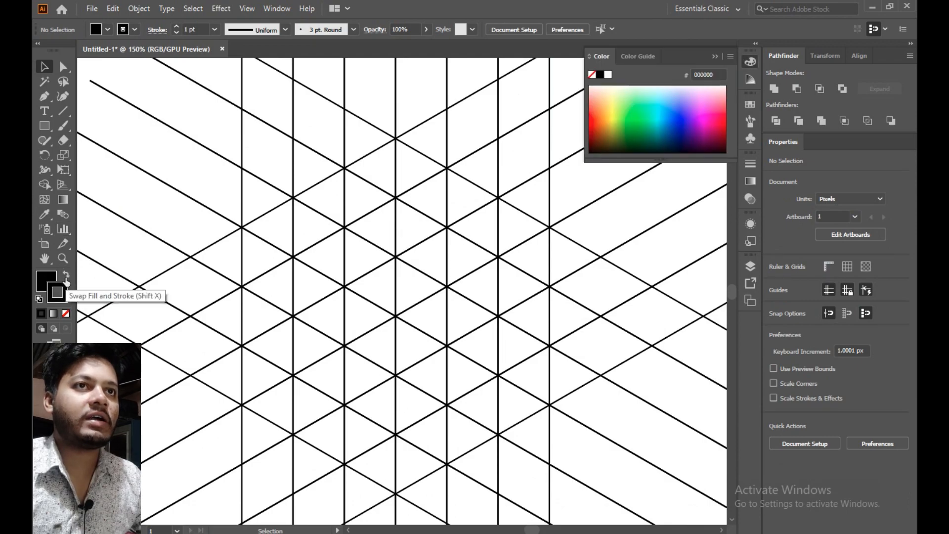
left_click(66, 313)
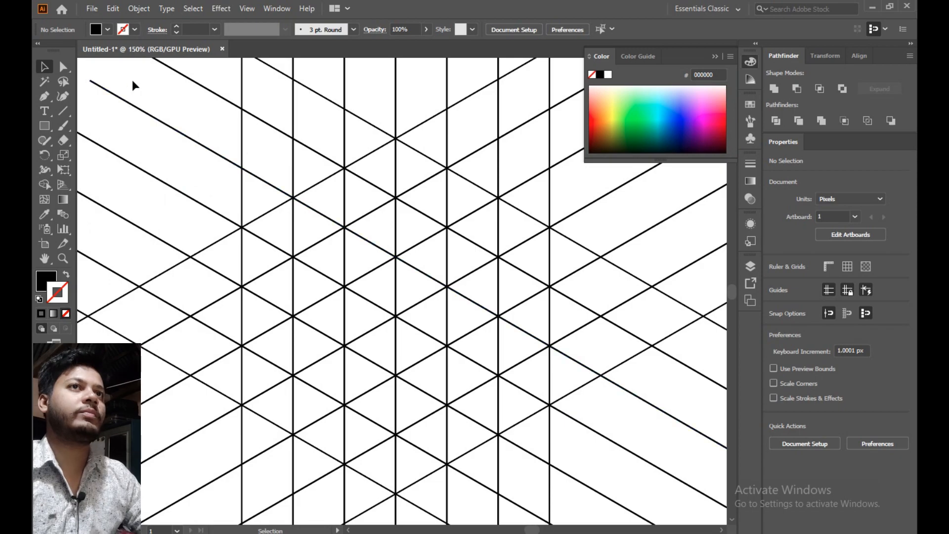
Merge cells of the whole grid with Shape Builder into two slanted black bars, extending the upper one to bend down against the lower
left_click(41, 187)
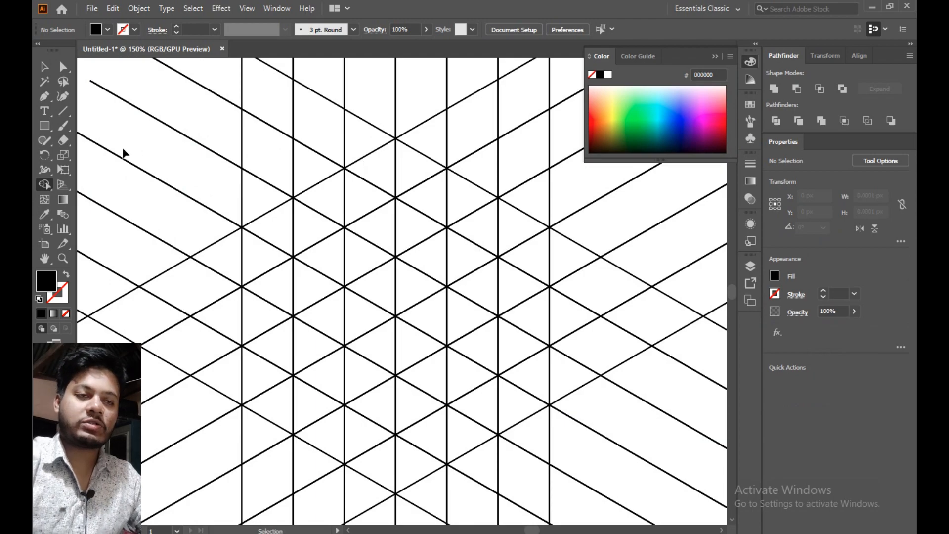
key("ctrl+a")
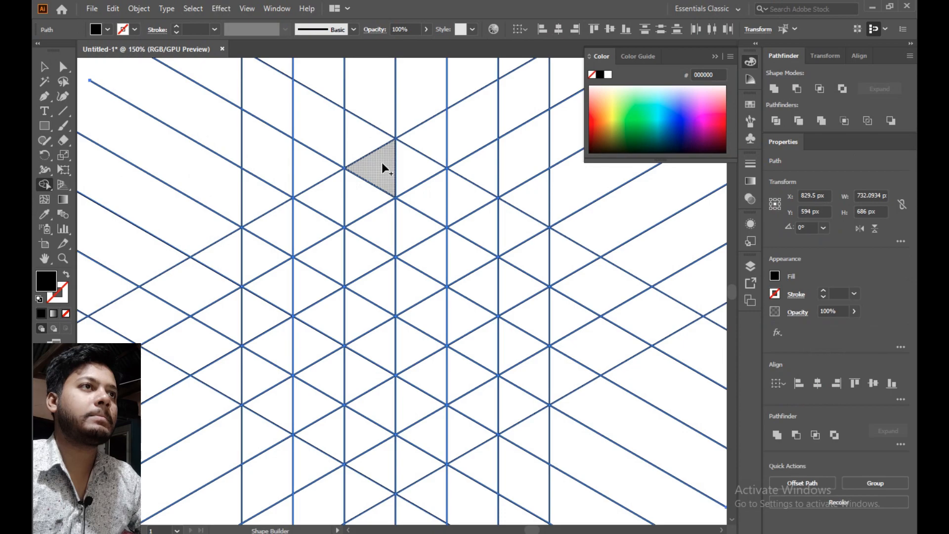
left_click_drag(383, 167, 541, 251)
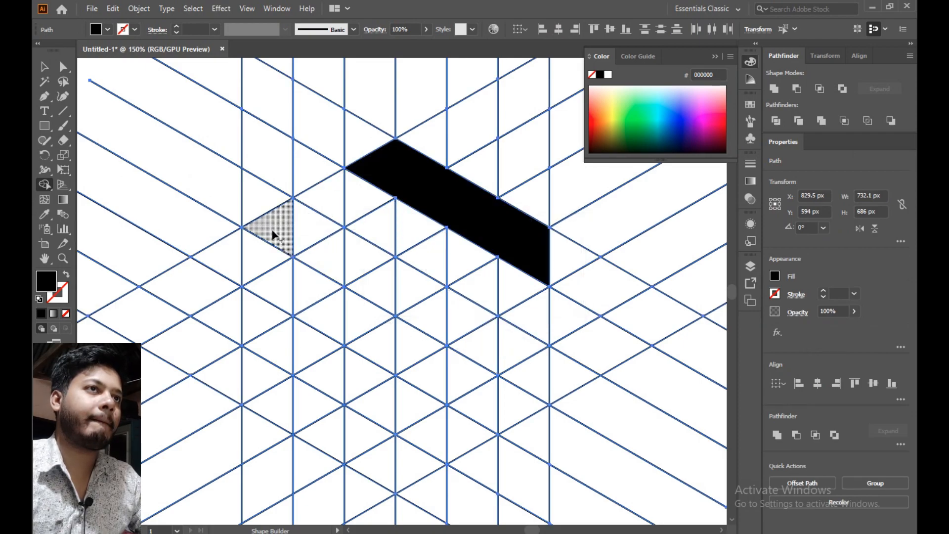
mouse_move(274, 234)
left_mouse_down()
mouse_move(365, 272)
mouse_move(534, 369)
left_mouse_up()
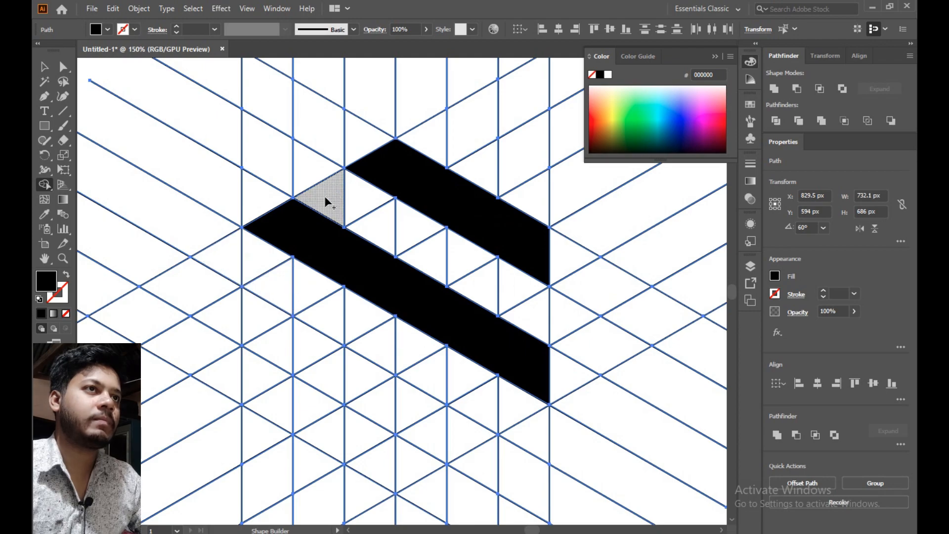
left_click_drag(325, 199, 343, 200)
mouse_move(355, 192)
left_mouse_down()
mouse_move(388, 171)
mouse_move(430, 175)
left_mouse_up()
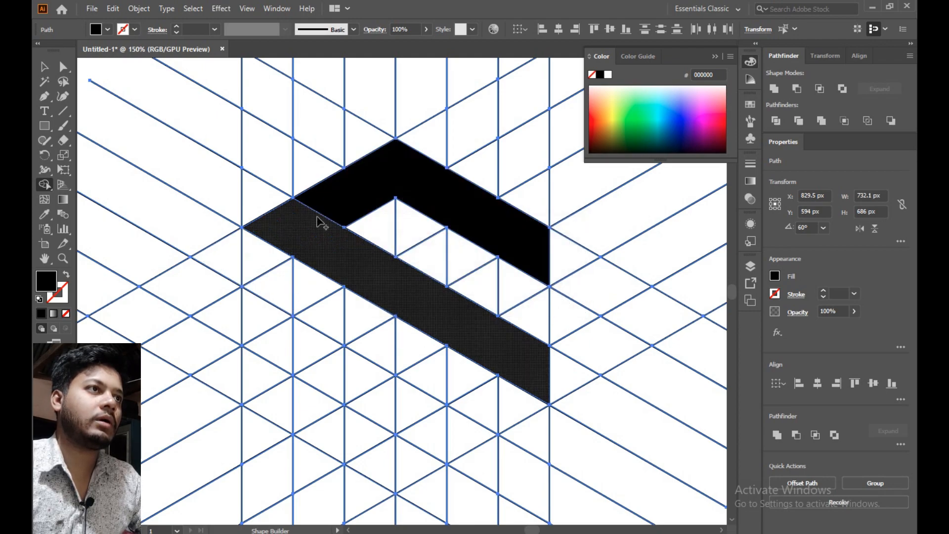
Move both black shapes off the grid toward the artboard's upper-left area and delete the leftover grid lines
left_click(44, 66)
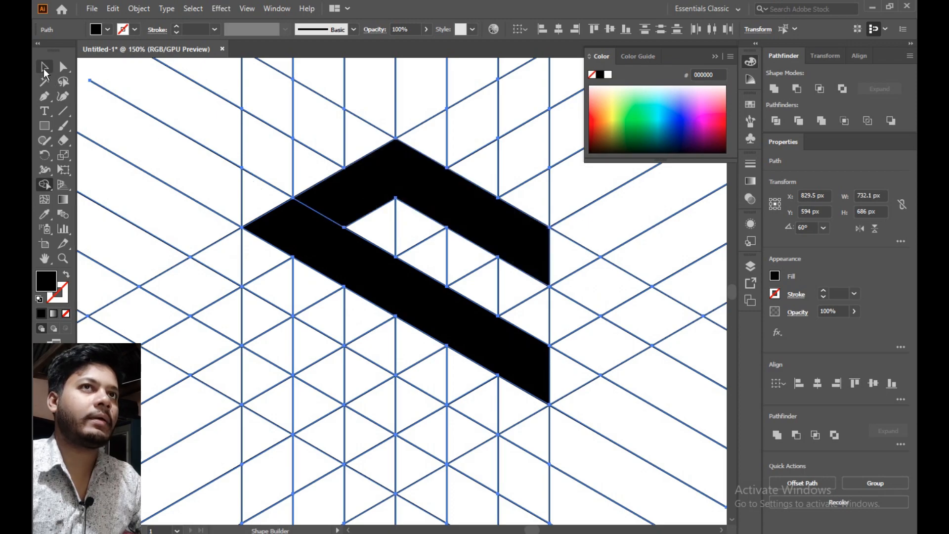
left_click(336, 243)
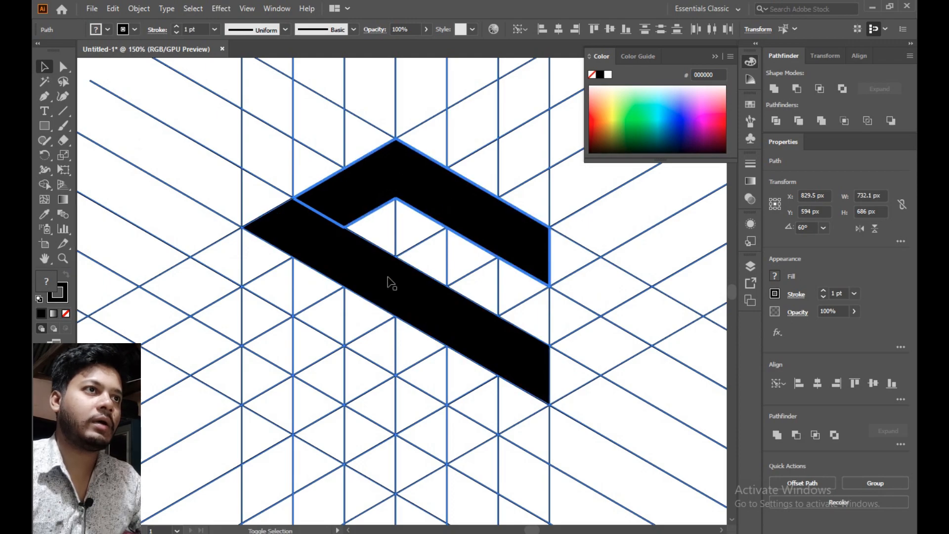
key("ctrl+0")
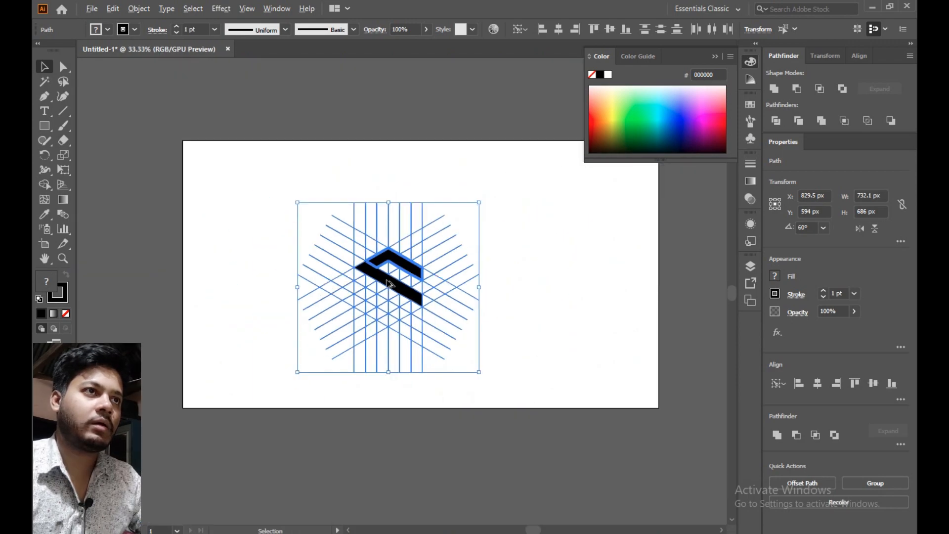
left_click(601, 241)
left_click(378, 279)
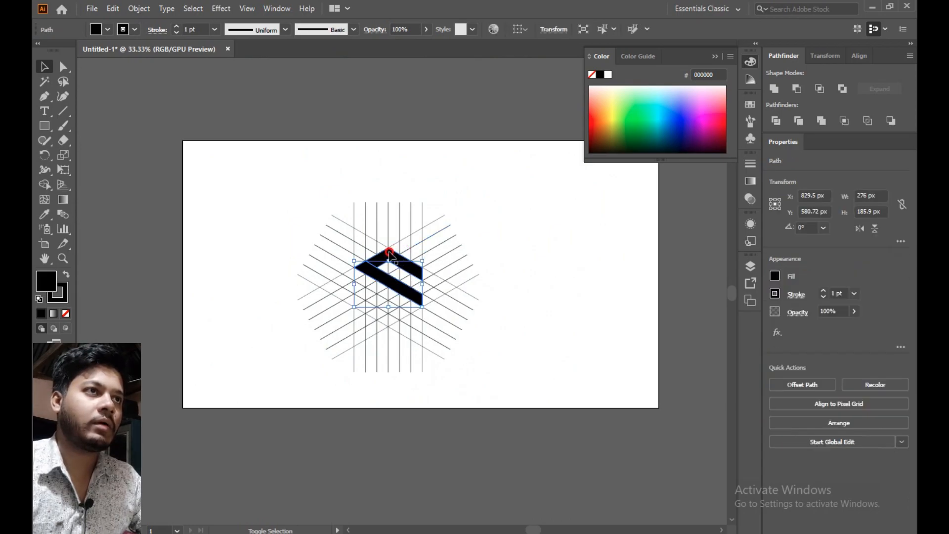
left_click(391, 253, "shift")
left_click_drag(388, 257, 237, 210)
left_click_drag(348, 208, 495, 352)
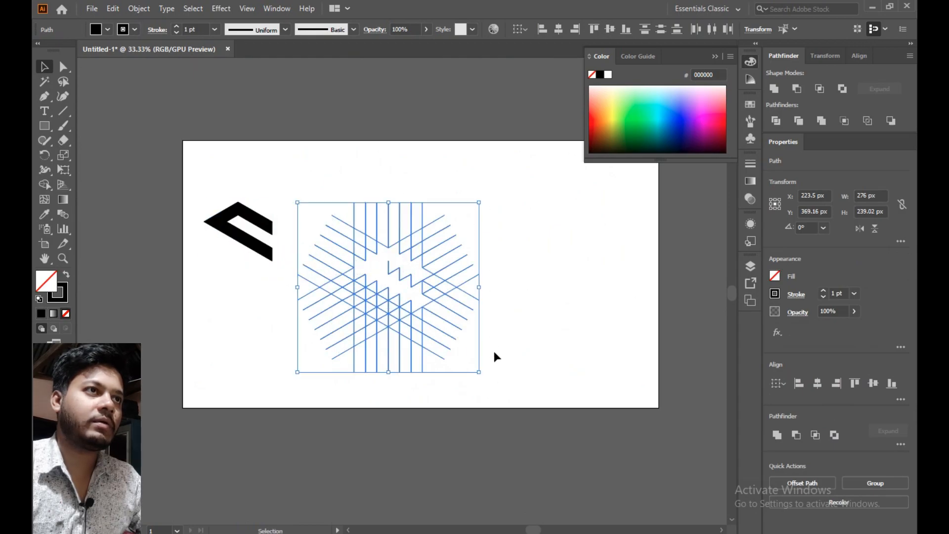
key("Delete")
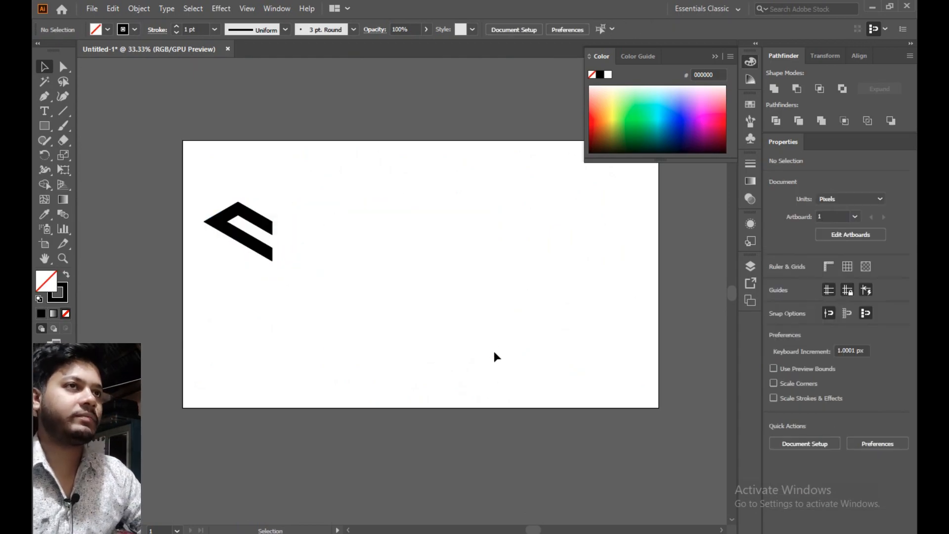
Try the black mark alone near the artboard's centre, and undo back to the intact grid
left_click_drag(251, 246, 406, 255)
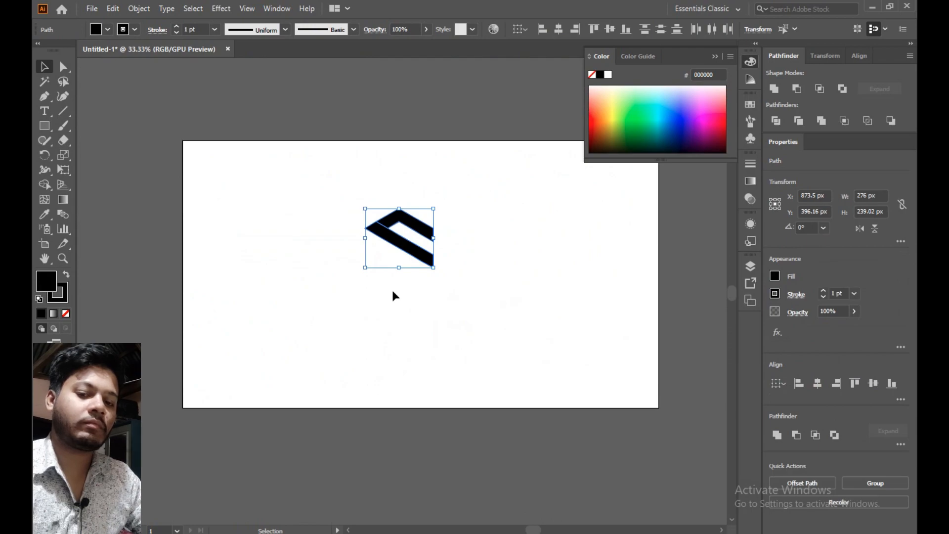
scroll(392, 288, "up", 2)
left_click_drag(411, 262, 399, 335)
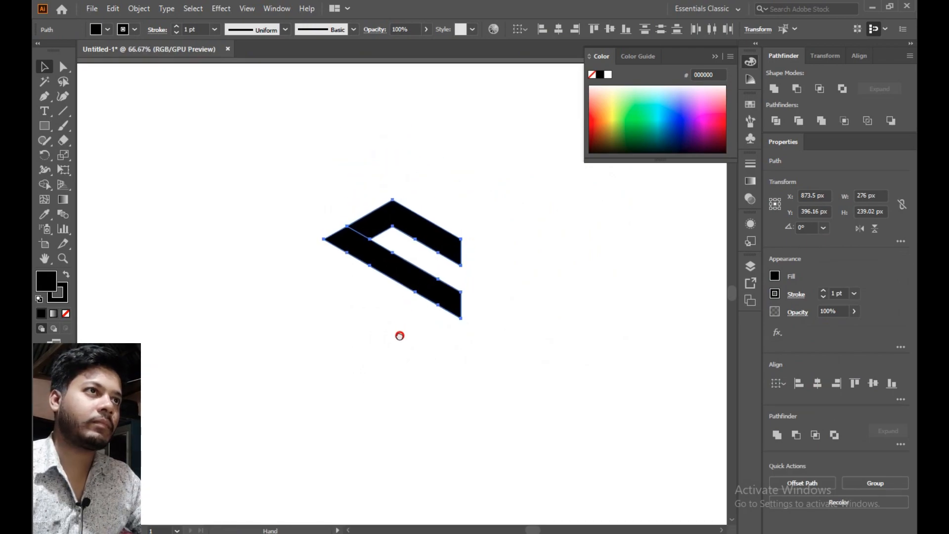
left_click(490, 283)
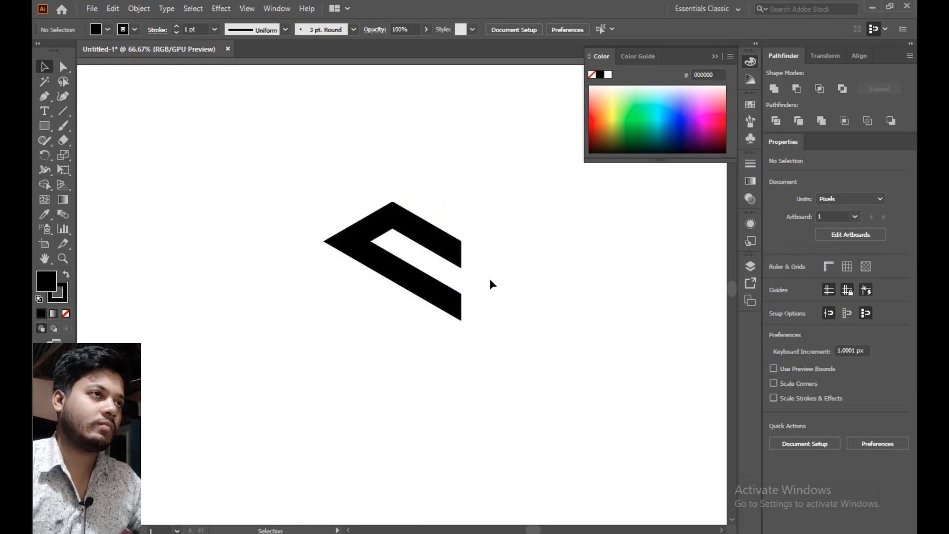
key("ctrl+z")
key("ctrl+z")
Place a backup copy of the grid and black shapes outside the artboard, above its upper-left corner
left_click(492, 284)
mouse_move(163, 174)
left_mouse_down()
mouse_move(447, 396)
mouse_move(331, 341)
mouse_move(211, 176)
left_mouse_up()
scroll(391, 373, "down", 3)
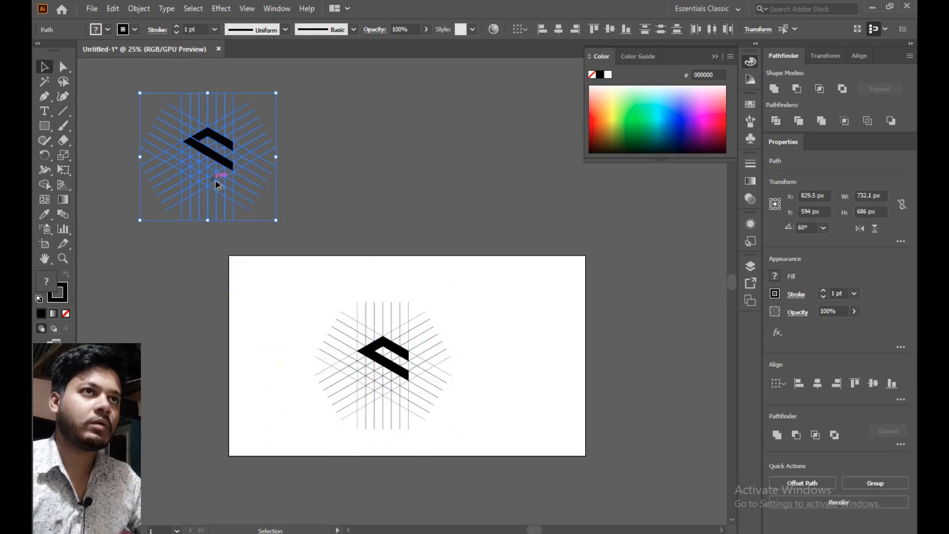
Select both black shapes on the artboard and move them together to the right, clear of the grid lines
scroll(380, 352, "up", 5)
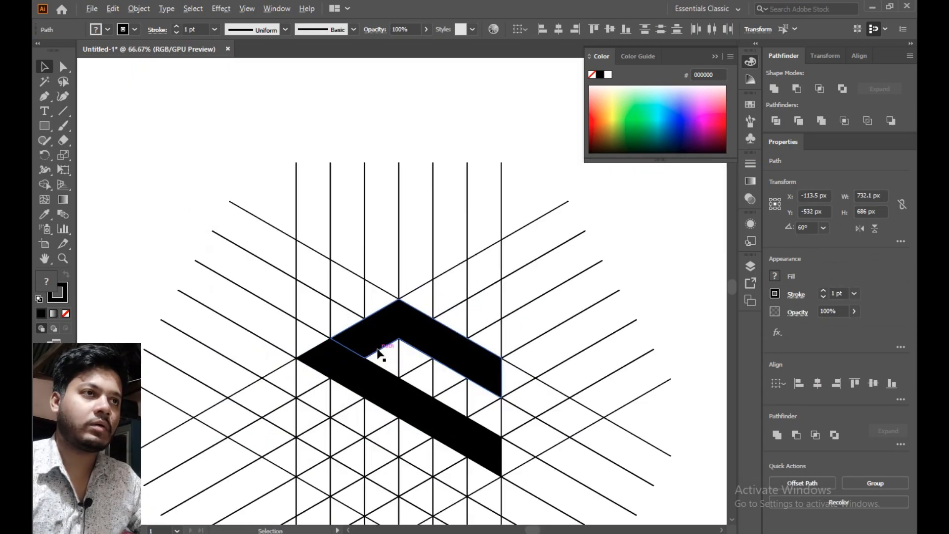
left_click(361, 382)
left_click(372, 313, "shift")
left_click_drag(364, 311, 544, 1)
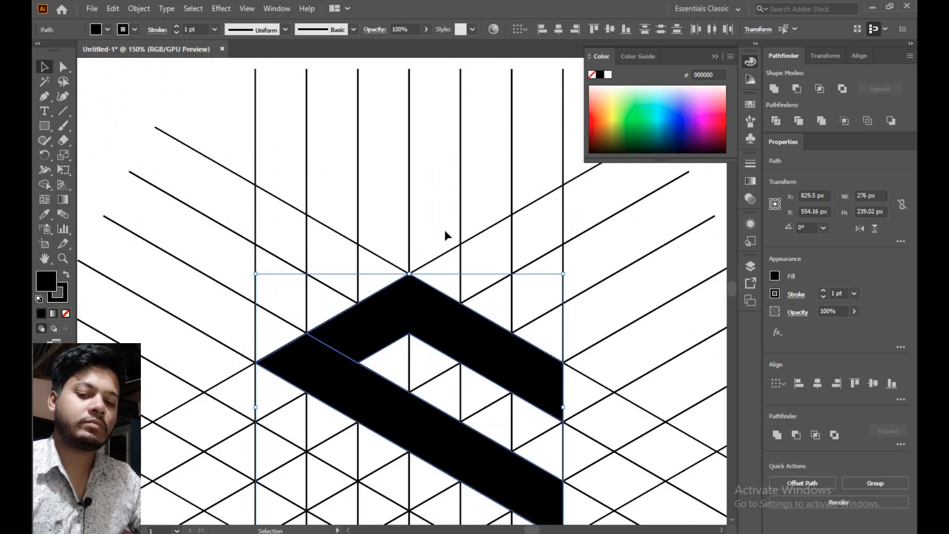
scroll(445, 223, "down", 2)
left_click_drag(406, 292, 637, 237)
Delete all leftover grid lines from the artboard
left_click(475, 406)
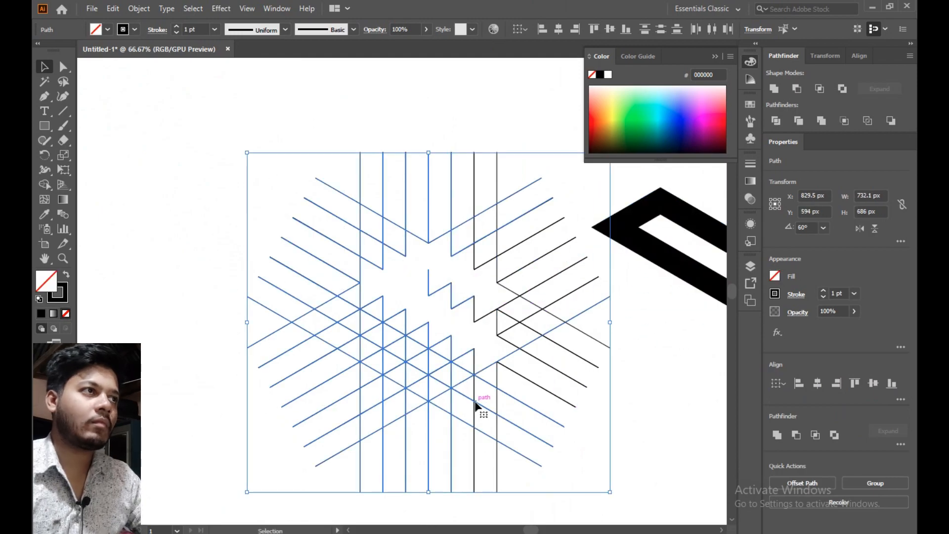
key("Delete")
left_click_drag(424, 186, 545, 367)
key("Delete")
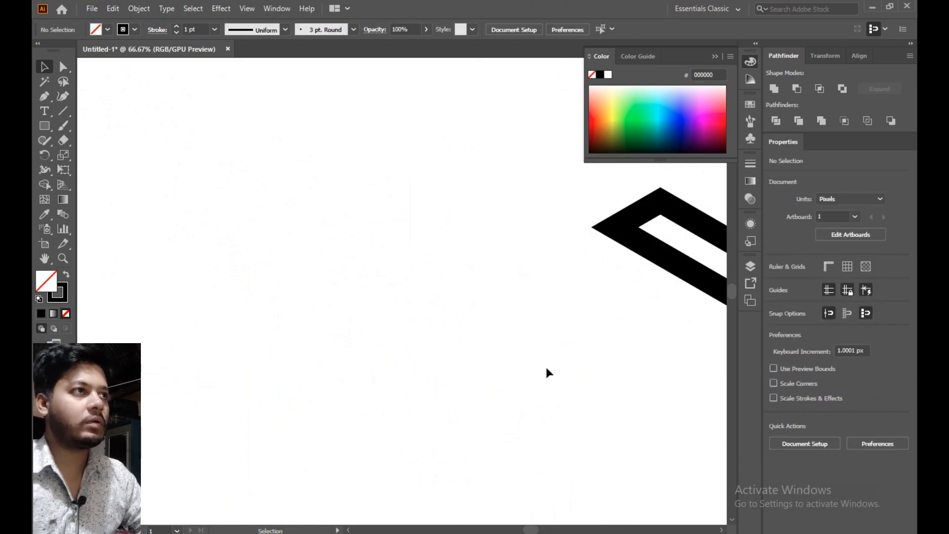
Move the black mark back toward the artboard's centre, to about X 723.5 px, Y 442 px
left_click(696, 273)
left_click_drag(695, 273, 400, 208)
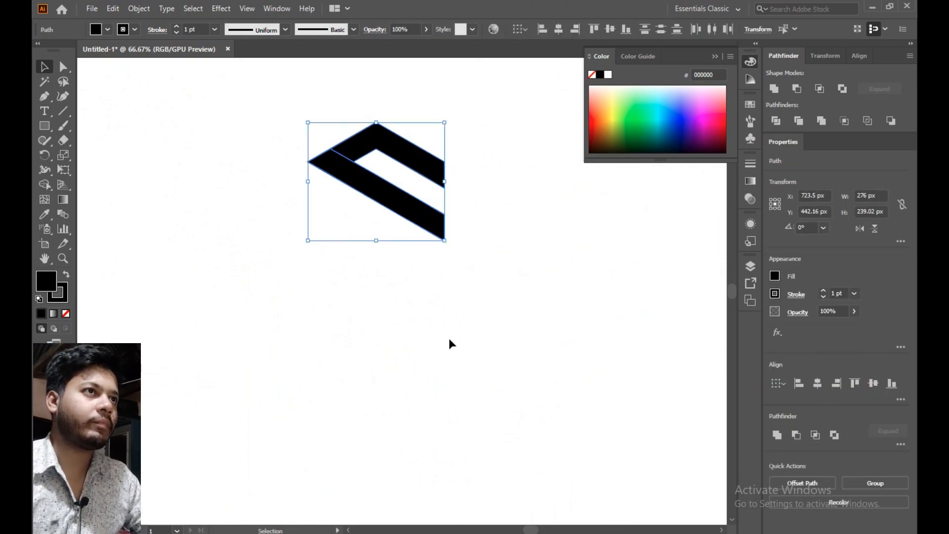
left_click(488, 332)
Copy the upper bent black shape and paste the duplicate directly in front of it
left_click(403, 159)
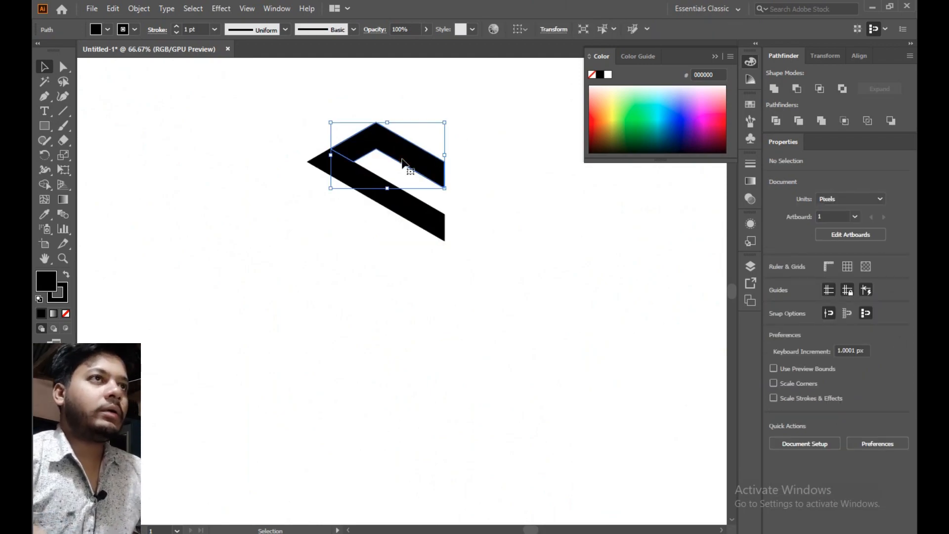
scroll(403, 160, "up", 2)
key("space")
left_click_drag(383, 178, 397, 266)
left_click(551, 261)
left_click(464, 258)
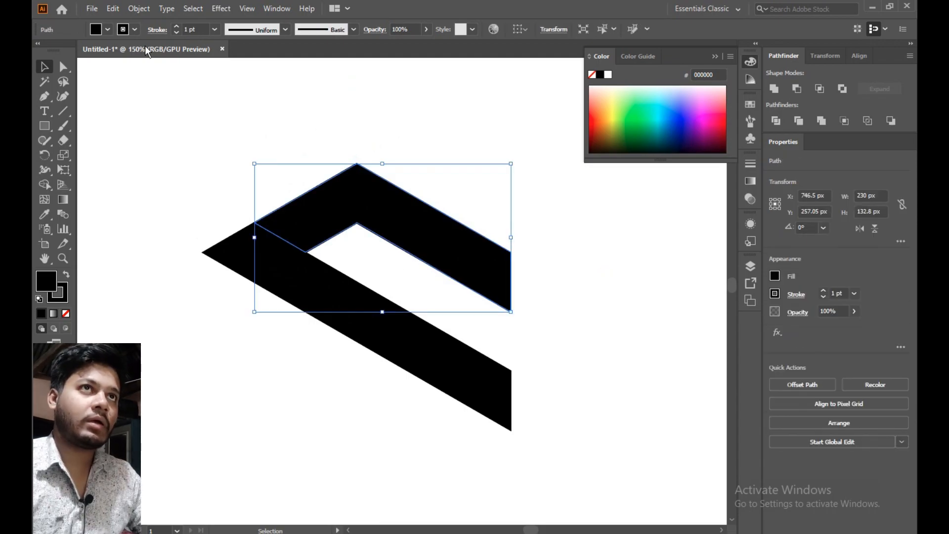
left_click(112, 8)
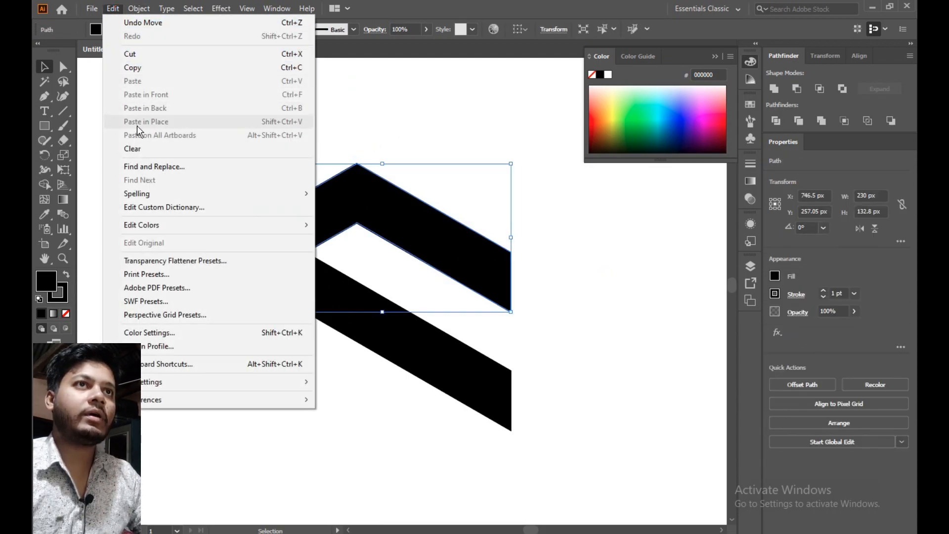
left_click(132, 68)
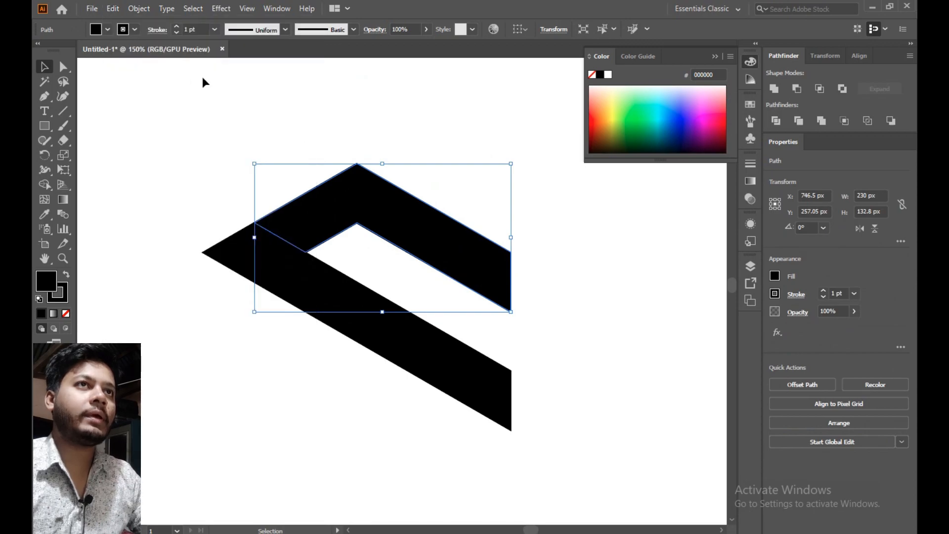
left_click(113, 9)
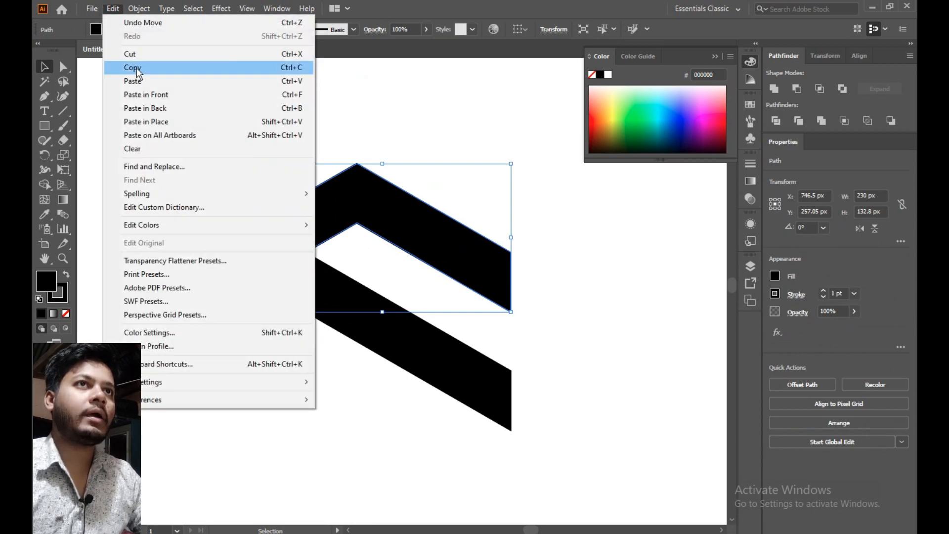
left_click(145, 96)
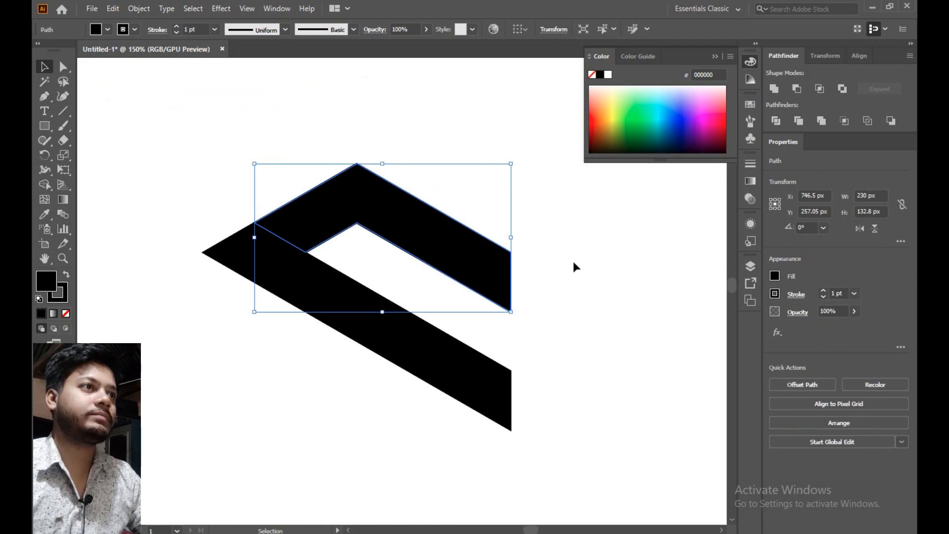
left_click_drag(421, 237, 456, 227)
key("a")
key("ctrl+z")
key("ctrl+z")
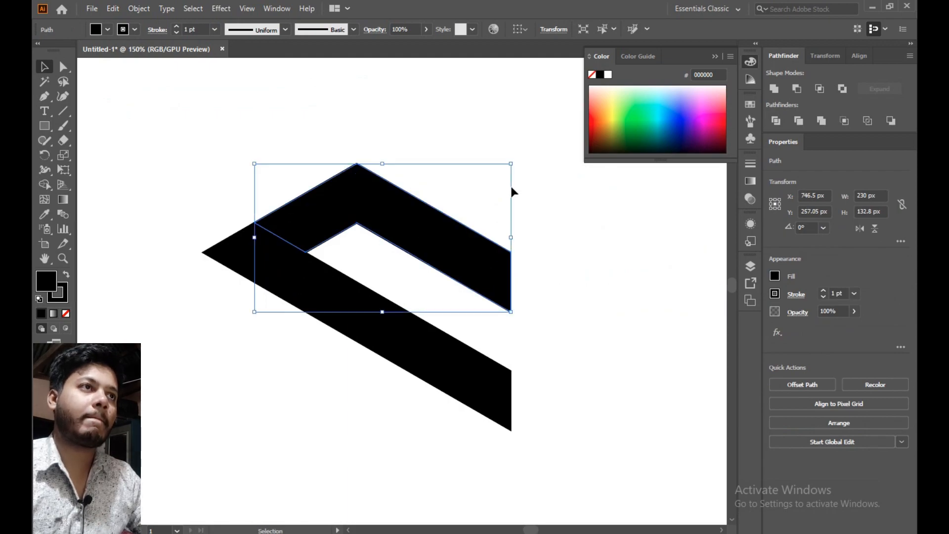
Try to round the left corner of the upper bent shape's front duplicate
left_click(521, 170)
left_click(456, 252)
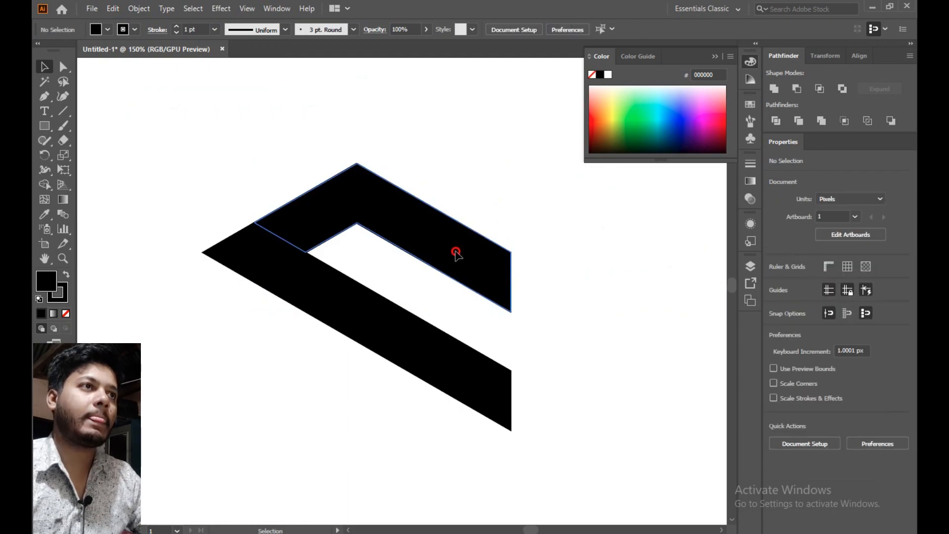
left_click(65, 70)
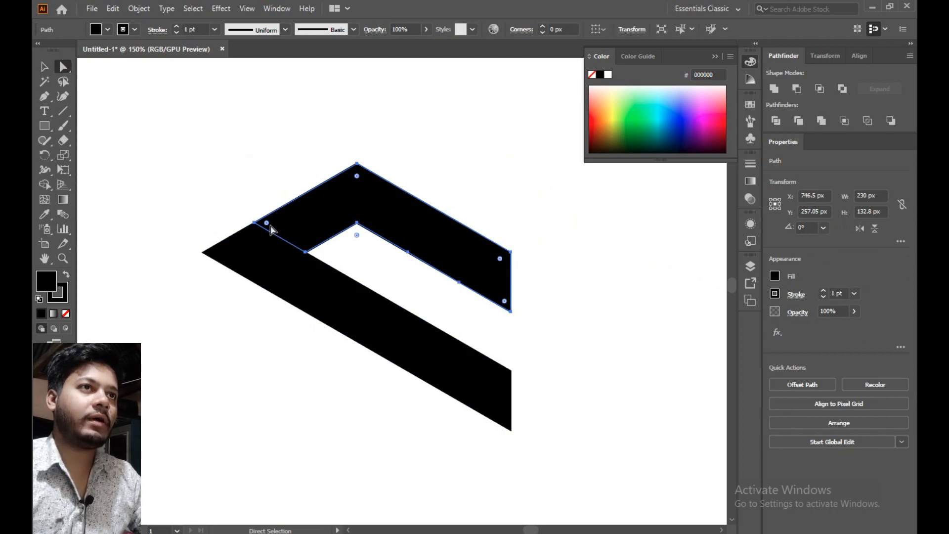
left_click_drag(247, 168, 279, 239)
left_click(211, 170)
left_click(297, 218)
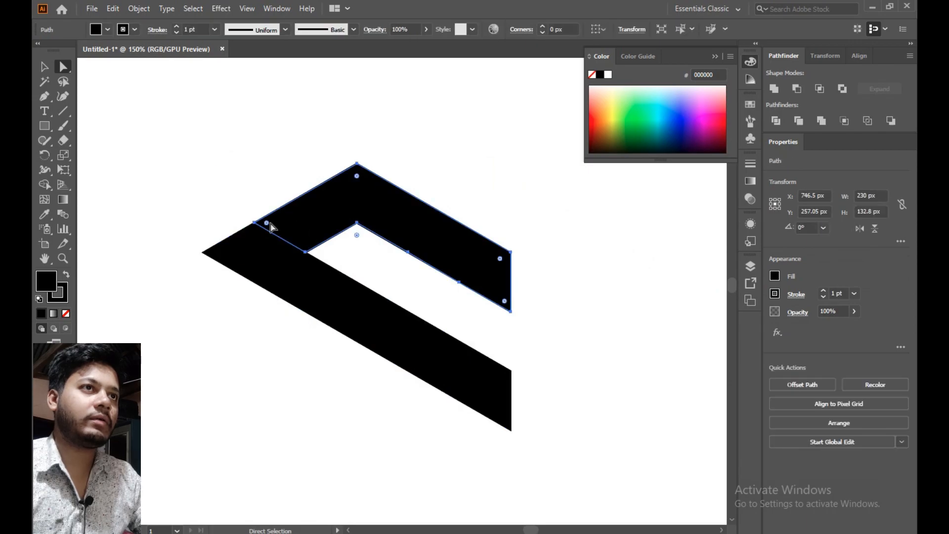
scroll(265, 228, "up", 4)
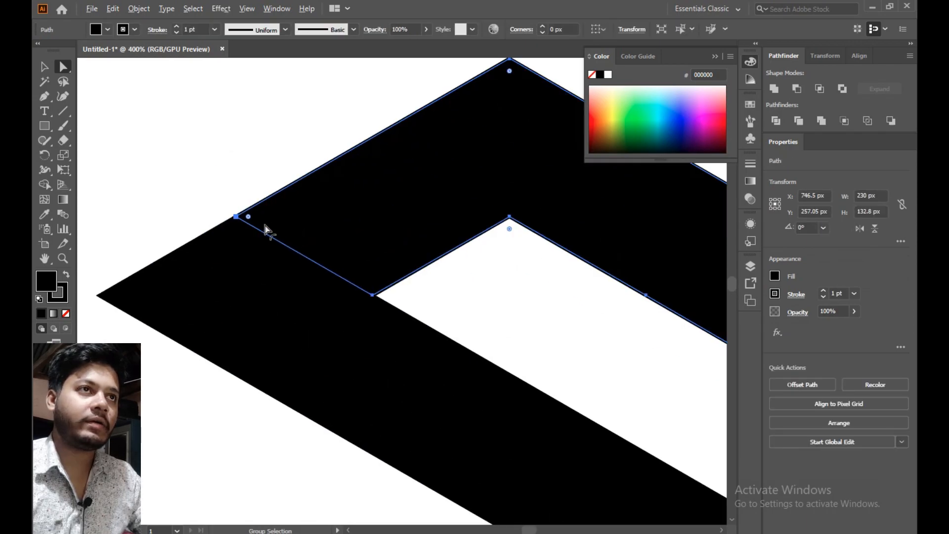
left_click_drag(236, 214, 218, 229)
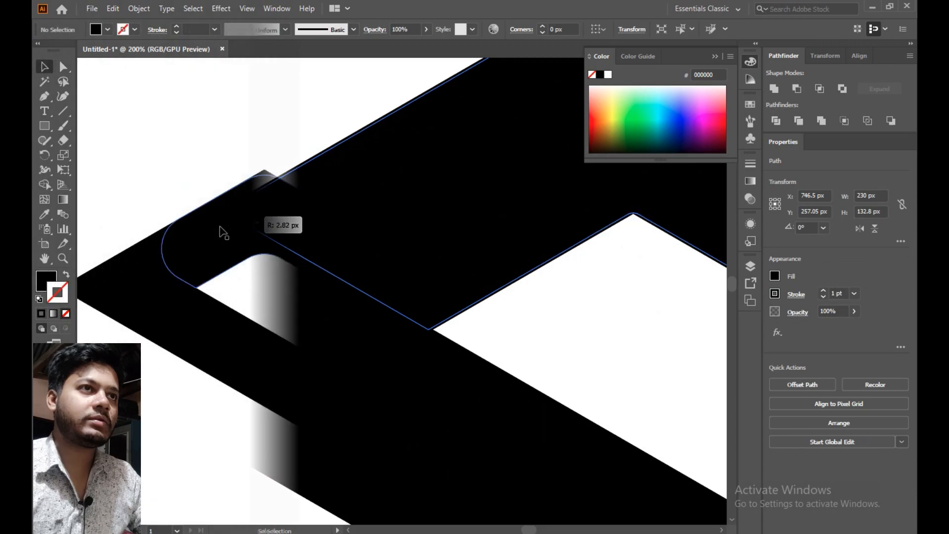
scroll(198, 237, "down", 3)
left_click(380, 157)
key("ctrl+z")
left_click(497, 171)
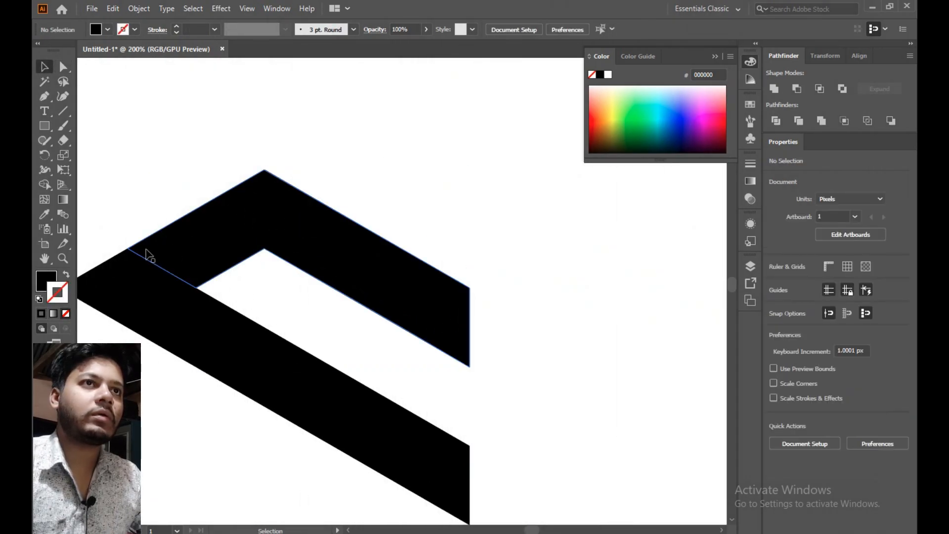
Round the outer left corner of the upper bent shape's front duplicate to a radius of about 30.66 px
left_click(142, 251)
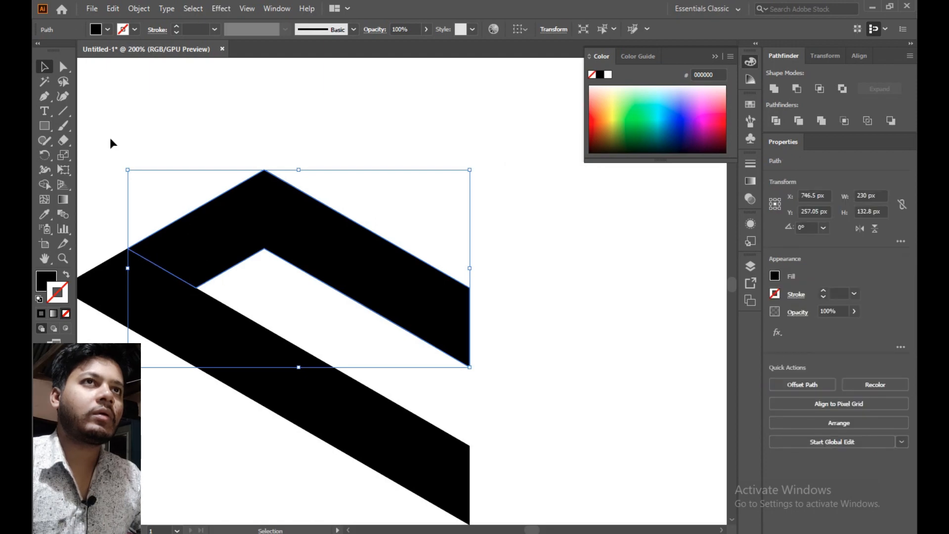
left_click(65, 69)
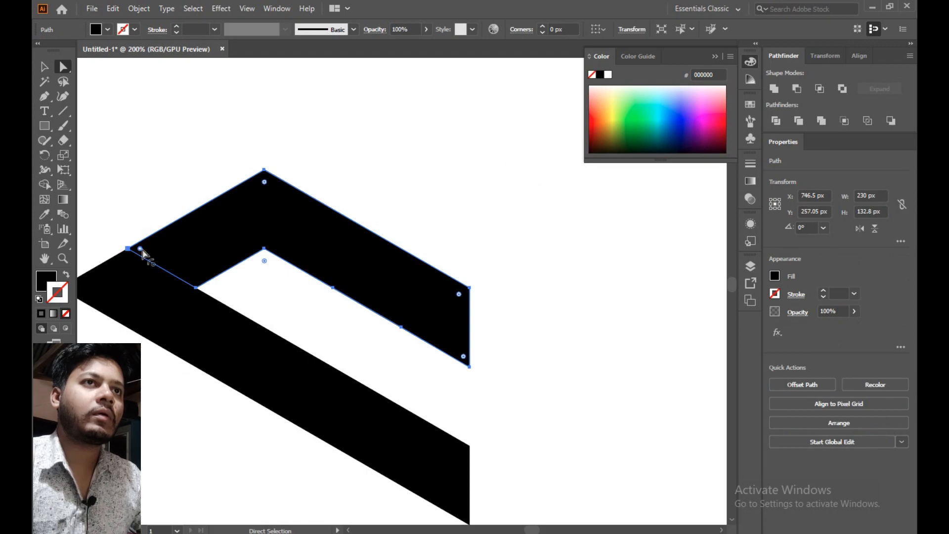
left_click_drag(141, 249, 253, 268)
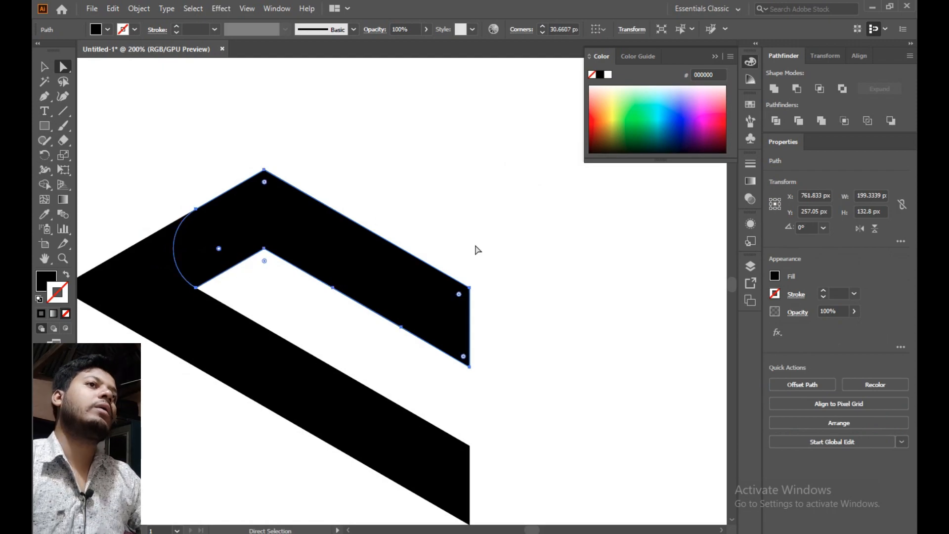
Slightly round the outer peak corner of both overlapping upper bent shapes
left_click_drag(265, 182, 267, 194)
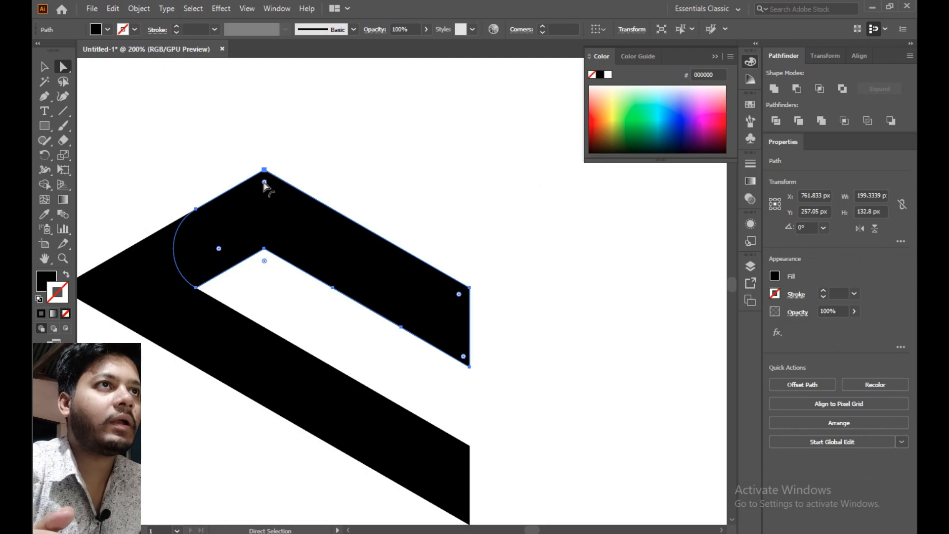
left_click(382, 157)
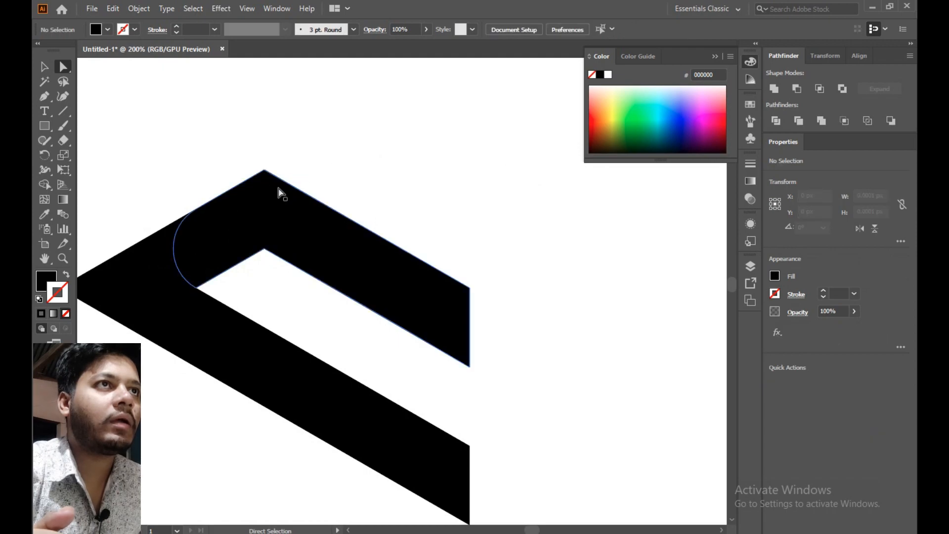
left_click(264, 185)
left_click_drag(265, 185, 269, 194)
left_click(318, 146)
left_click(267, 188)
left_click_drag(233, 150, 272, 224)
left_click(348, 131)
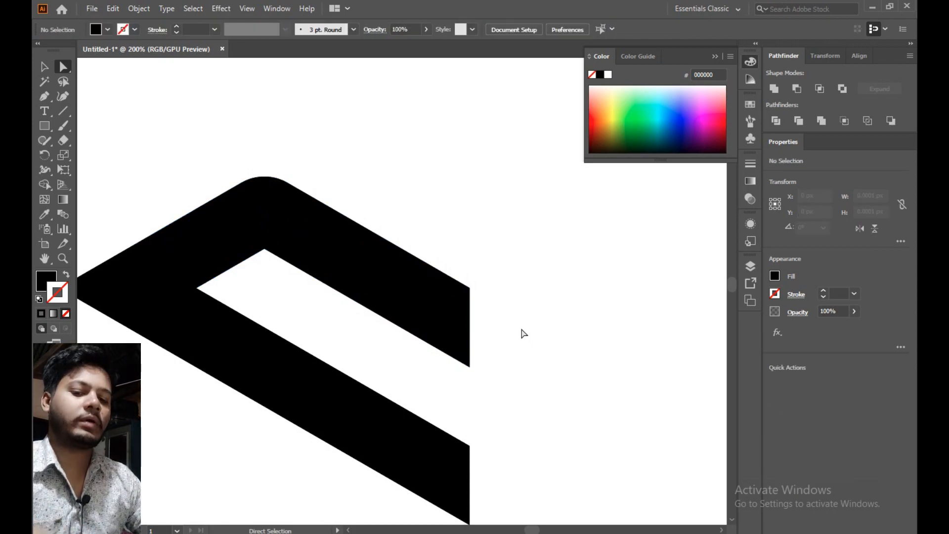
Round the upper outer corner at the right-hand end of both the upper and lower black arms
key("ctrl+minus")
left_click_drag(515, 322, 476, 196)
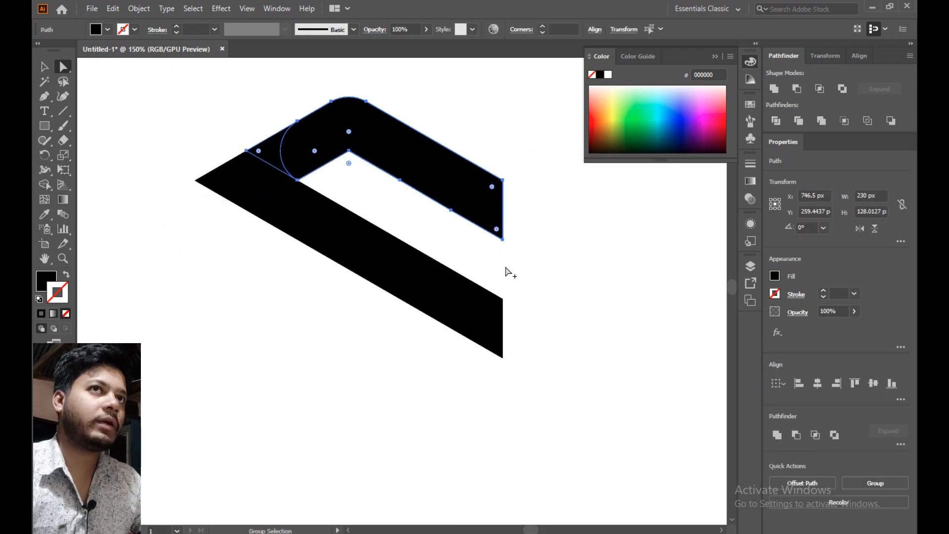
left_click(499, 313)
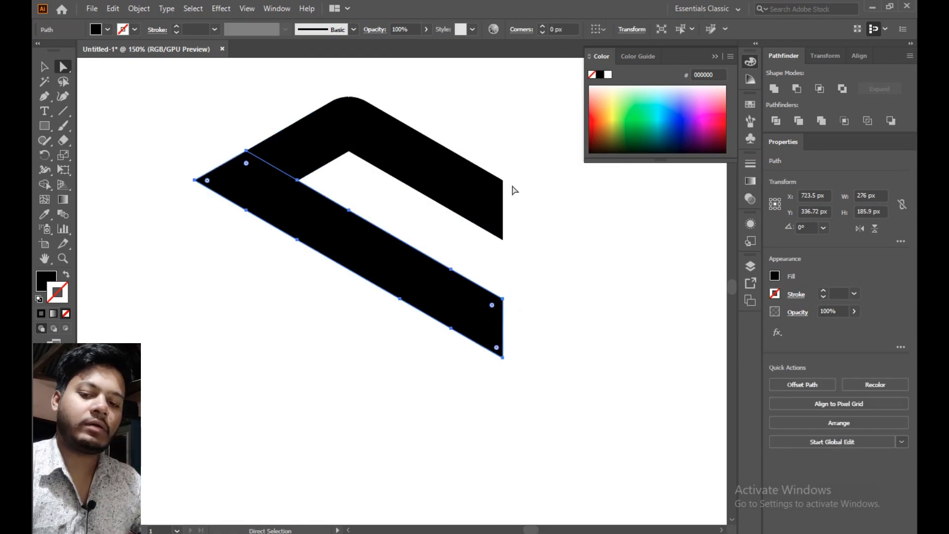
left_click_drag(529, 168, 491, 202)
left_click_drag(545, 284, 453, 374)
left_click(283, 300)
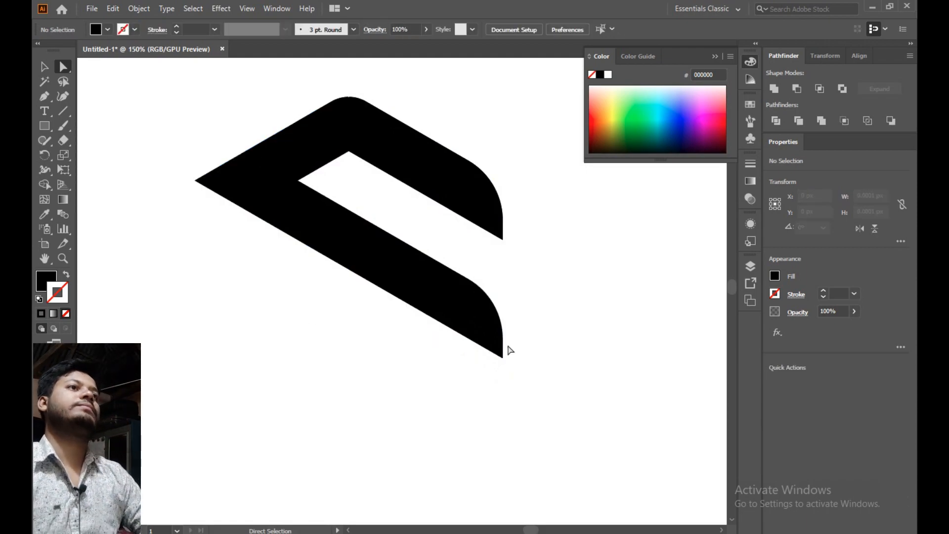
left_click(466, 199)
left_click(44, 66)
left_click(245, 361)
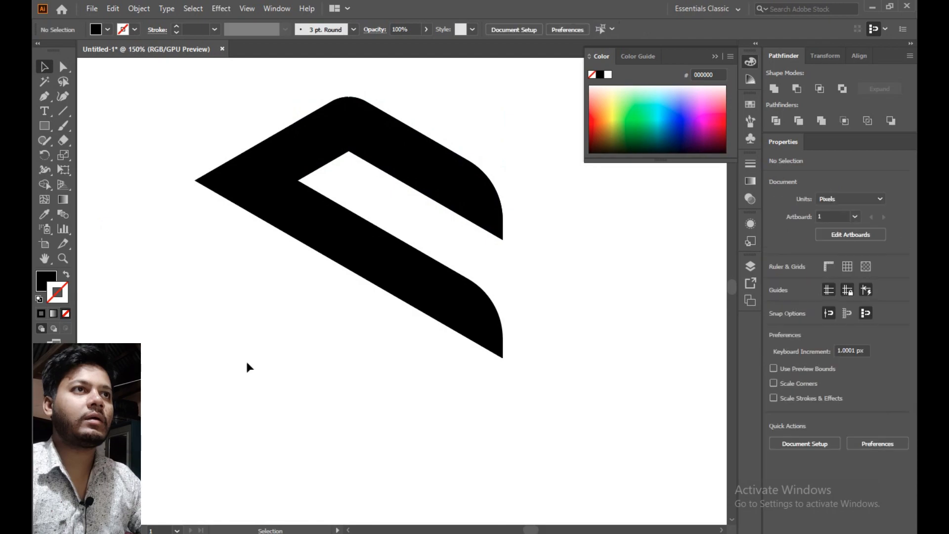
Try moving the rounded front duplicate down and to the right, off the mark
left_click(451, 186)
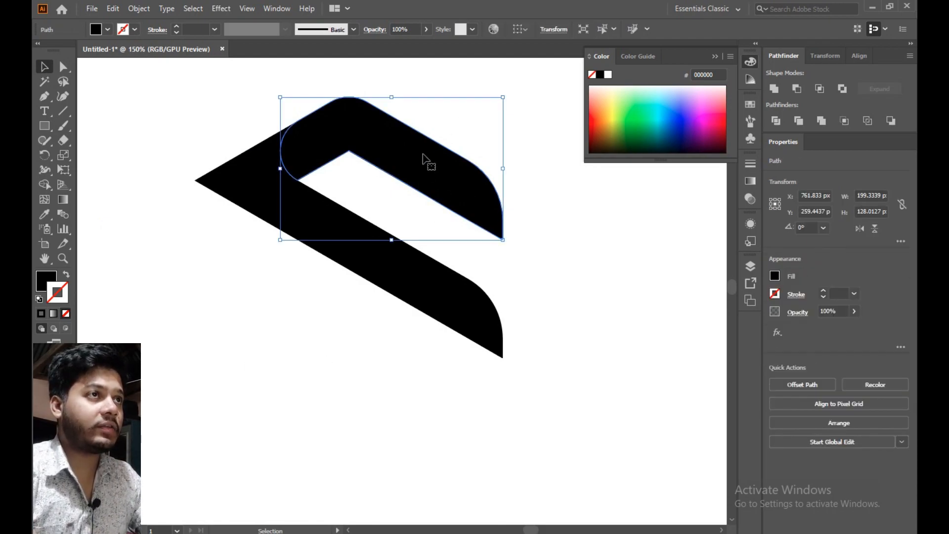
left_click_drag(423, 154, 580, 220)
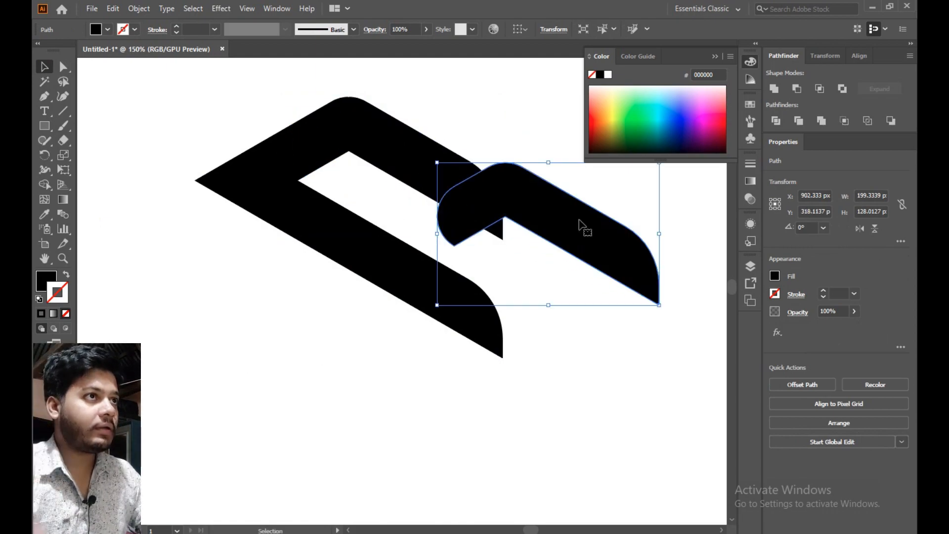
key("ctrl+z")
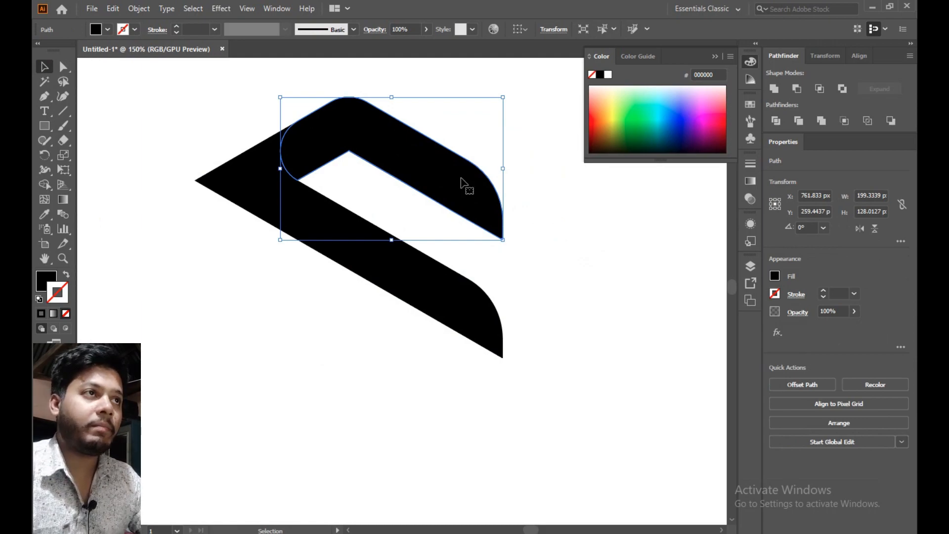
Duplicate the rounded upper piece slightly lower, to about X 762.3 px, Y 281.1 px, and select all overlapping shapes for Shape Builder
left_click_drag(463, 184, 391, 169)
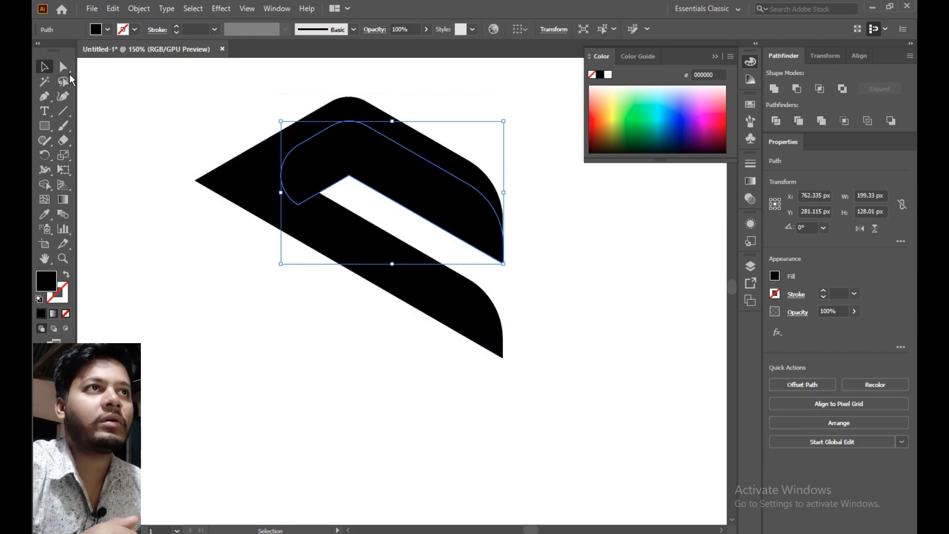
left_click(238, 89)
left_click_drag(275, 75, 460, 233)
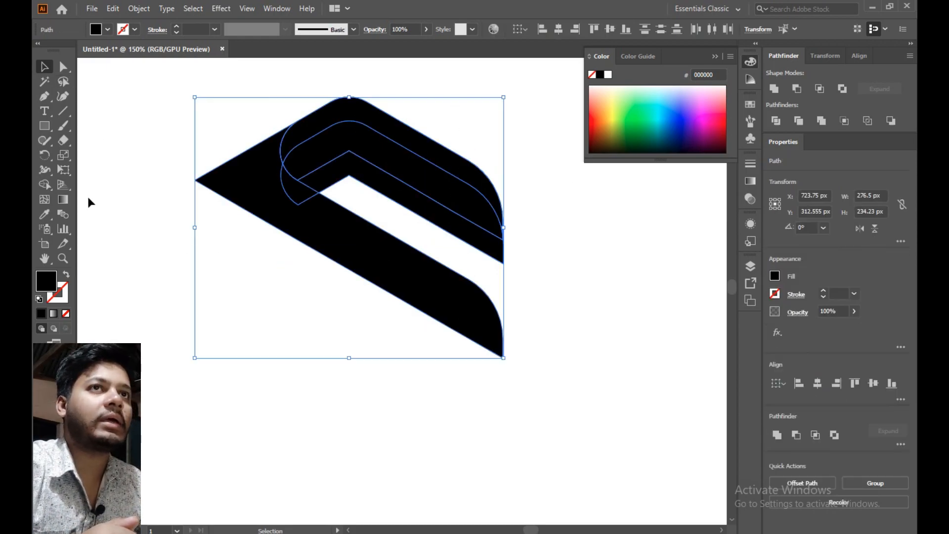
left_click(42, 182)
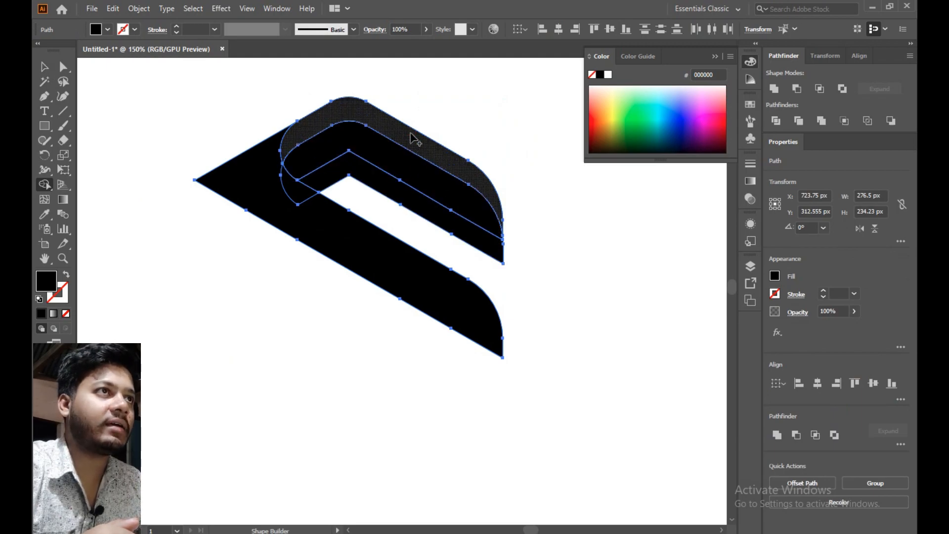
left_click(44, 66)
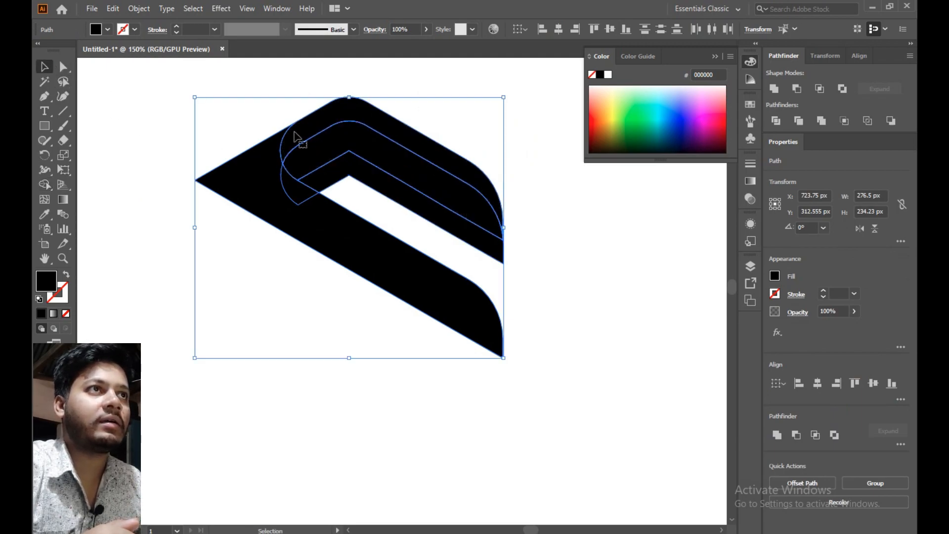
Delete the part of the lowered copy that hangs below the upper arm's inner edge
left_click_drag(371, 154, 350, 395)
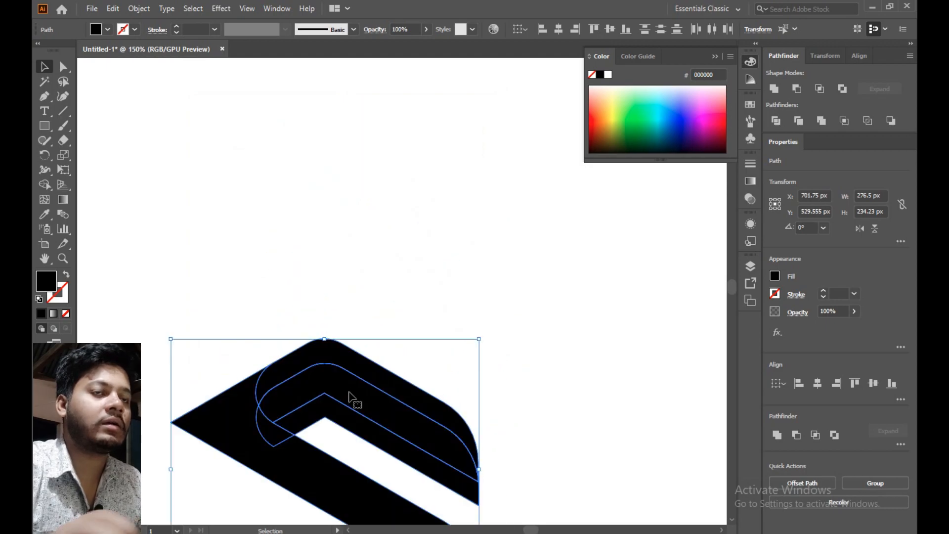
key("ctrl+z")
left_click(562, 241)
left_click(429, 212)
key("Delete")
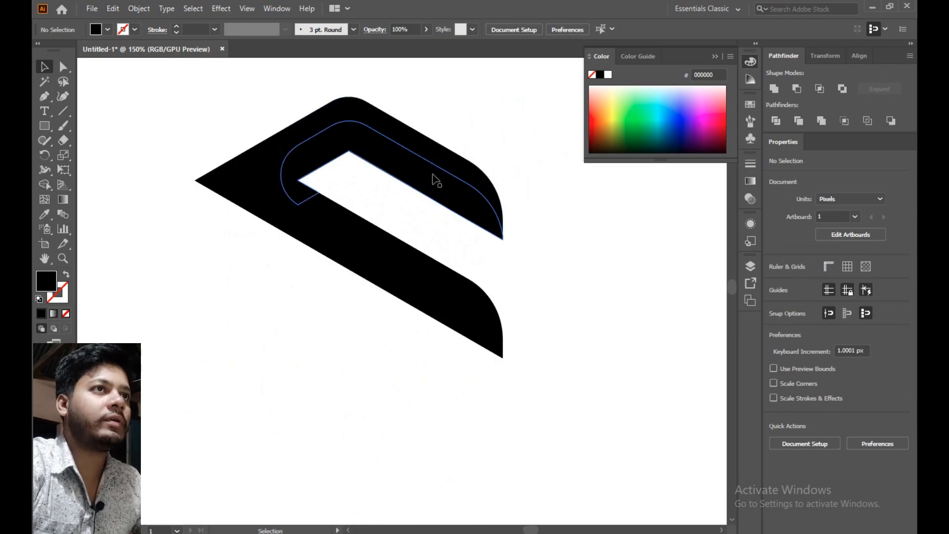
Fill the inner band along the upper arm with orange #FF7C06
left_click(399, 159)
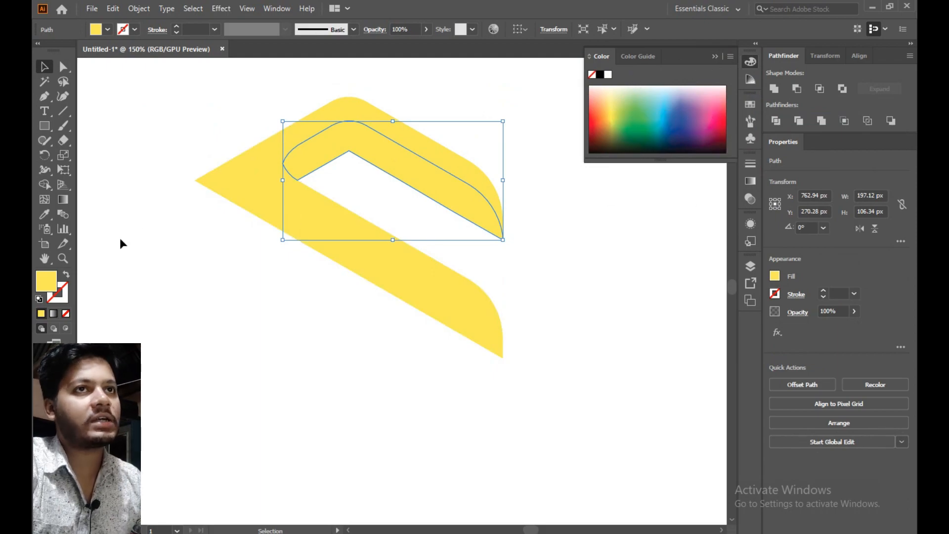
double_click(44, 286)
left_click_drag(489, 335, 487, 335)
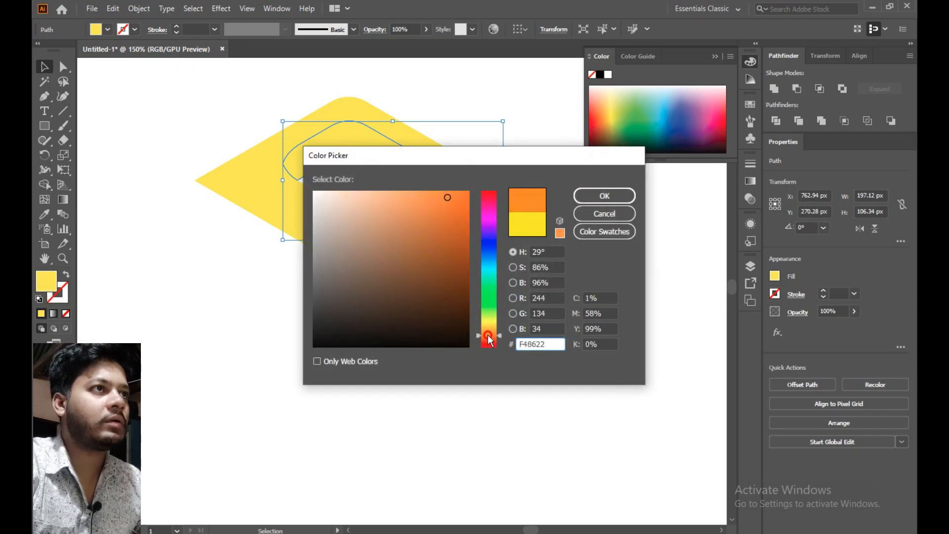
left_click(447, 198)
left_click_drag(447, 199, 467, 188)
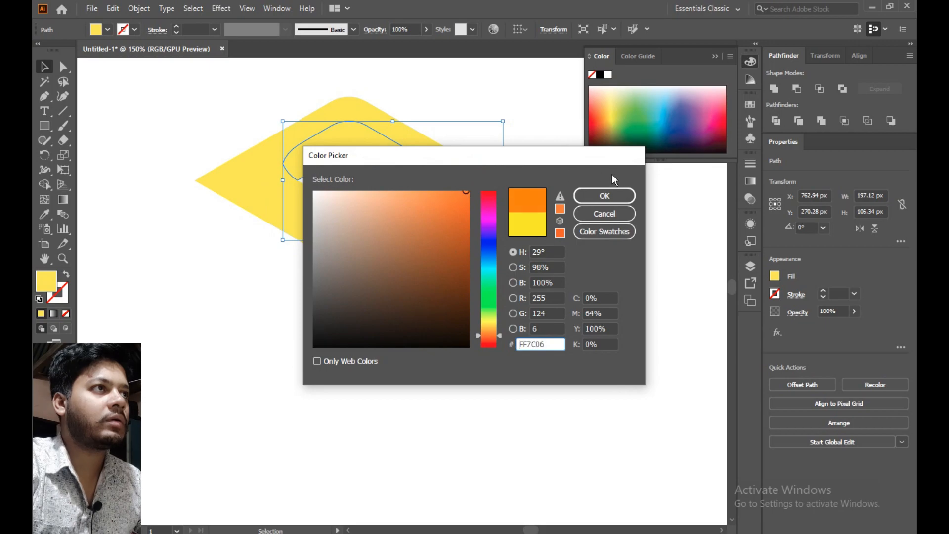
left_click(607, 194)
left_click(241, 255)
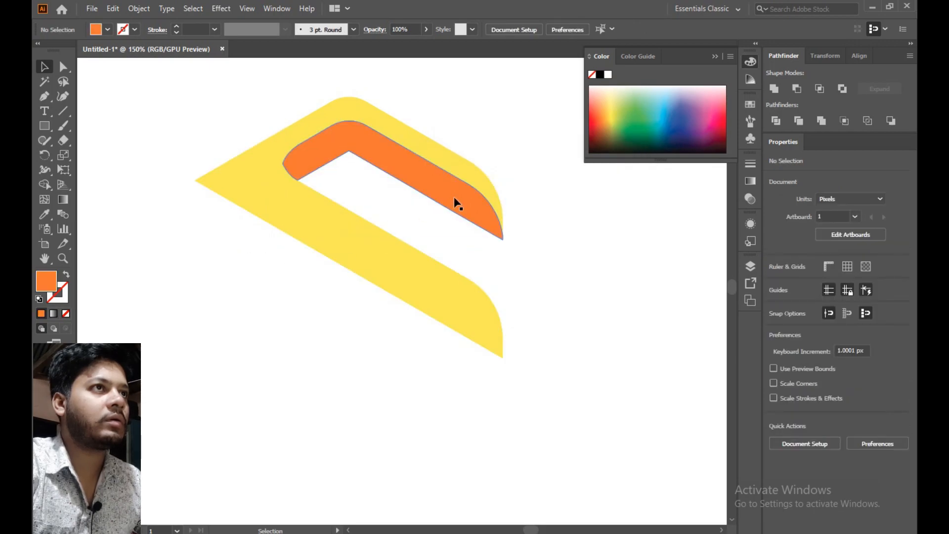
Undo the orange and yellow recolouring of the mark, back to the black fill
left_click(459, 195)
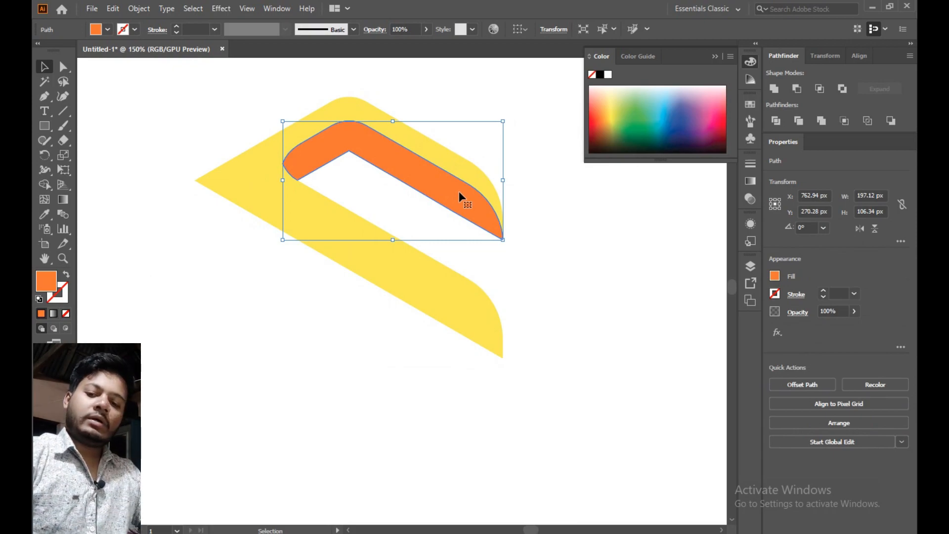
key("ctrl+z")
key("ctrl+a")
key("v")
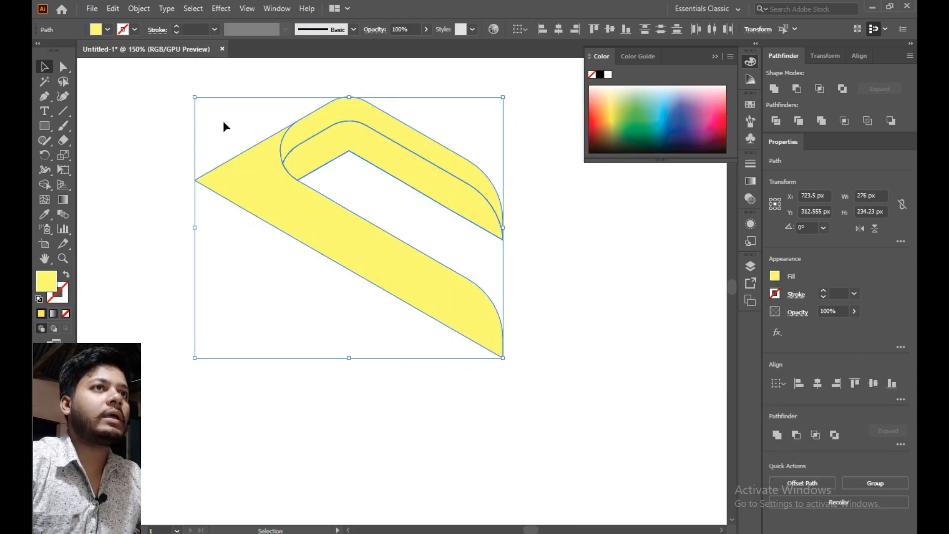
left_click_drag(146, 116, 472, 274)
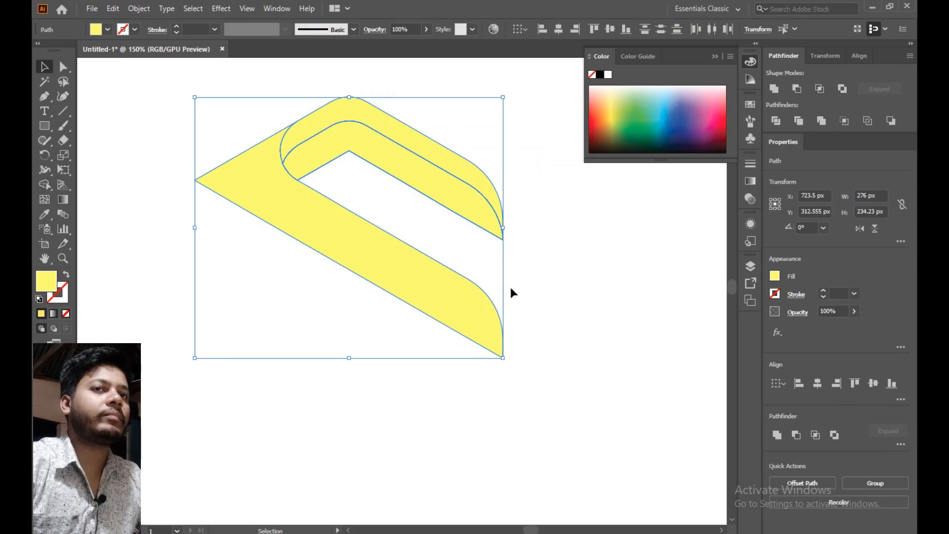
key("a")
key("ctrl+z")
key("v")
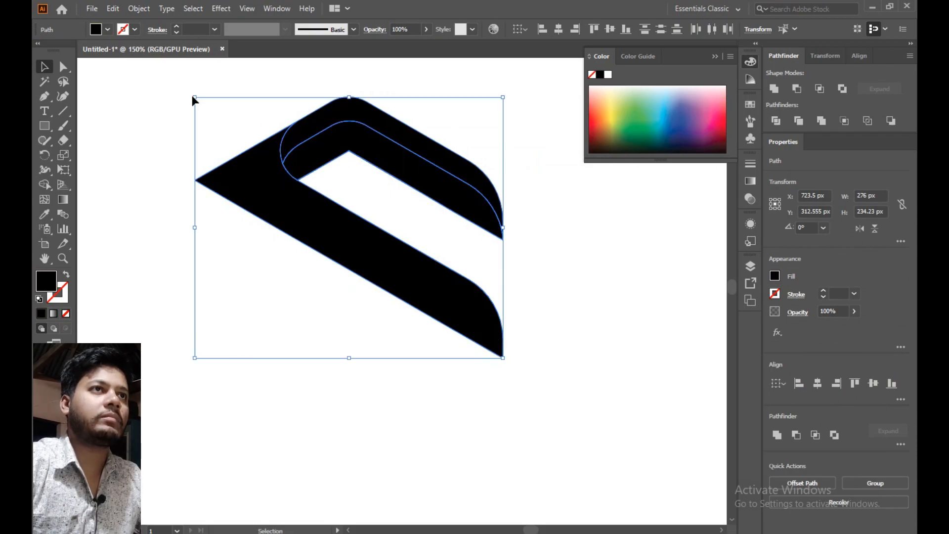
Apply a linear white-to-black gradient fill to all shapes of the mark
left_click(134, 94)
left_click_drag(161, 110, 356, 275)
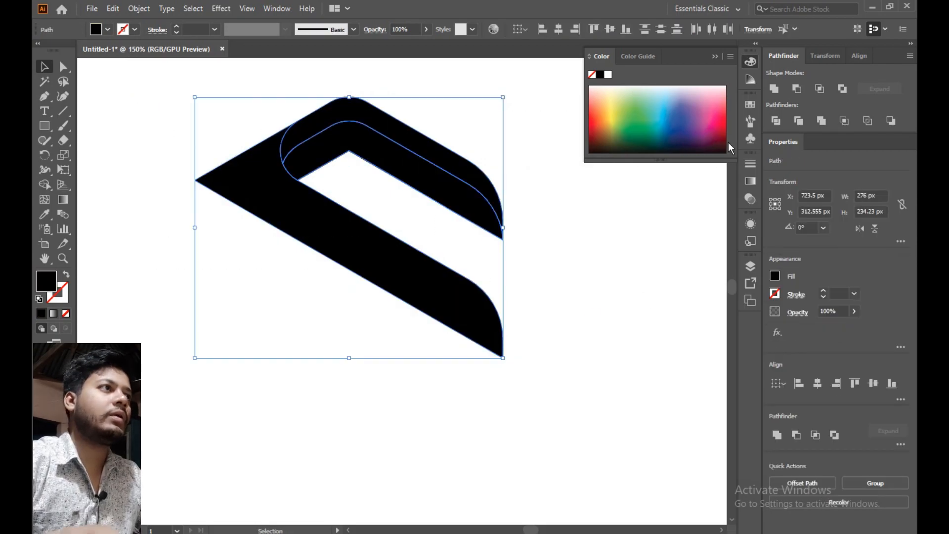
left_click(751, 181)
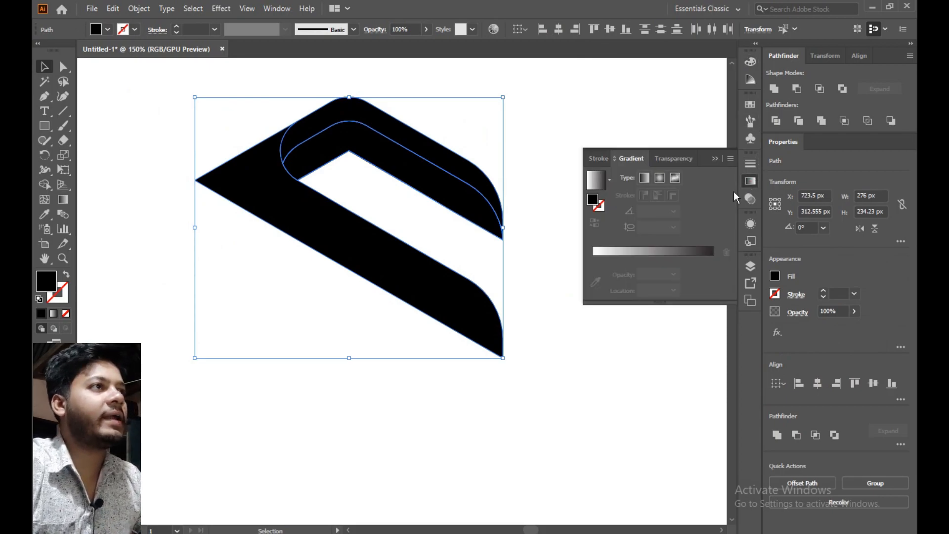
left_click(645, 177)
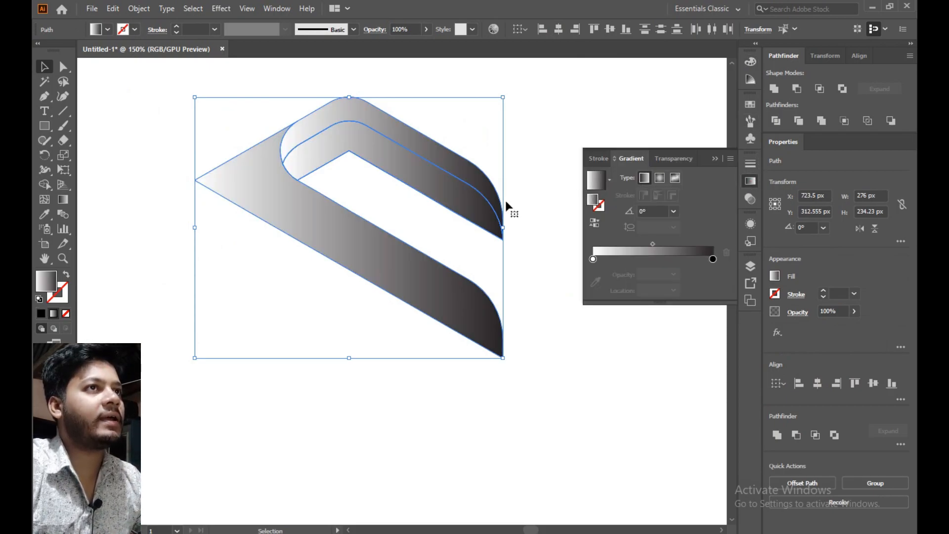
left_click(157, 94)
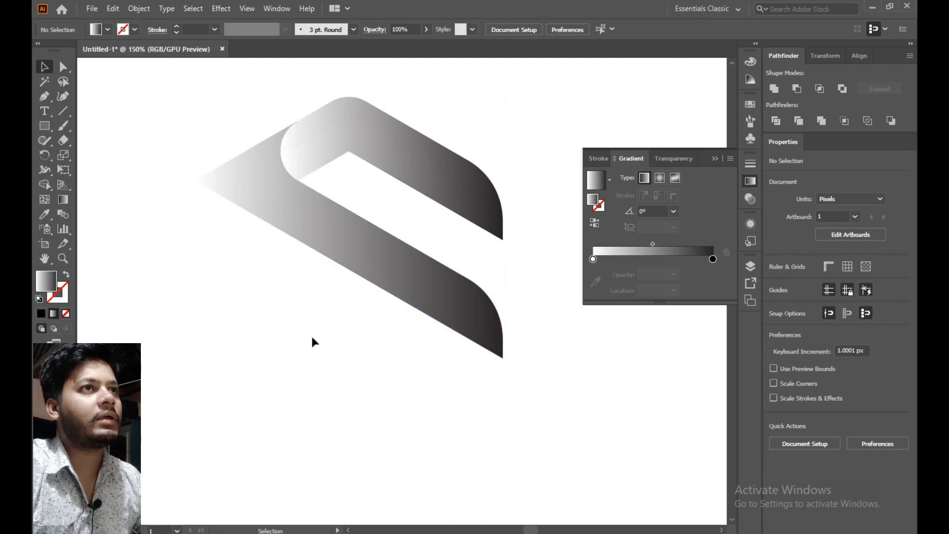
Recolour the whole mark's linear gradient with a yellow start stop and a red-orange end stop
left_click_drag(200, 106, 500, 373)
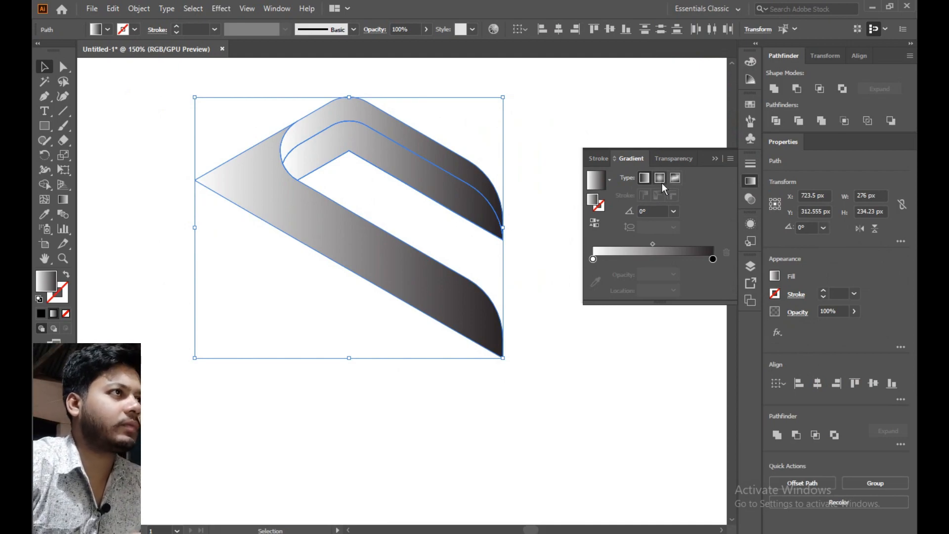
double_click(593, 260)
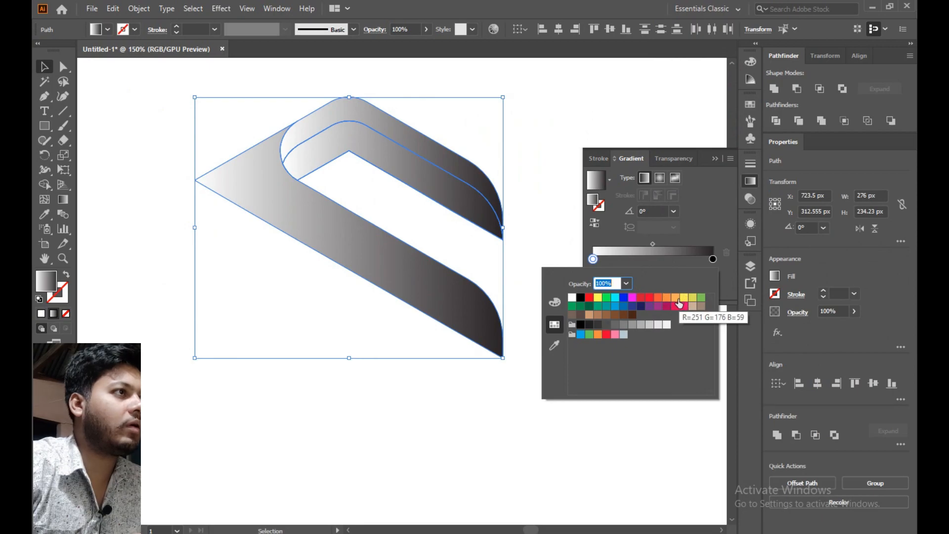
left_click(676, 298)
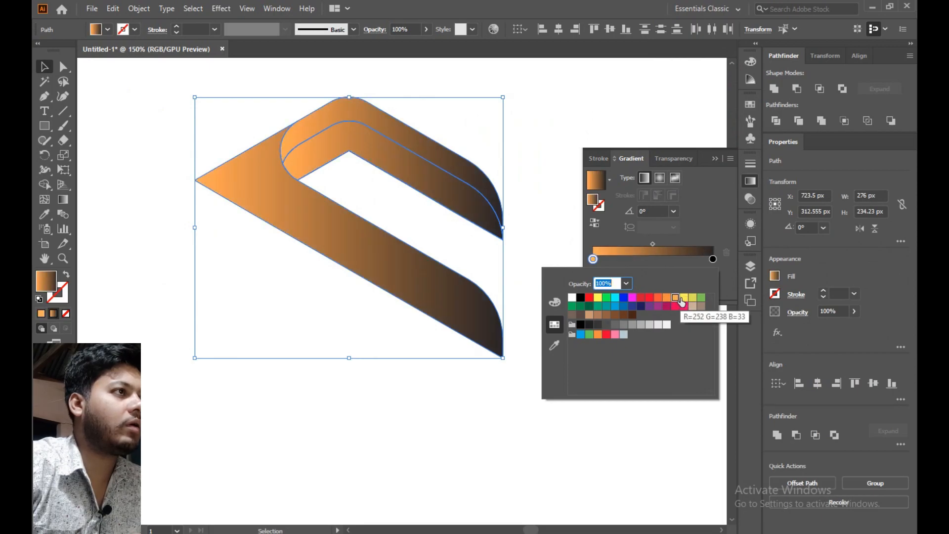
left_click(684, 298)
left_click(714, 260)
double_click(714, 260)
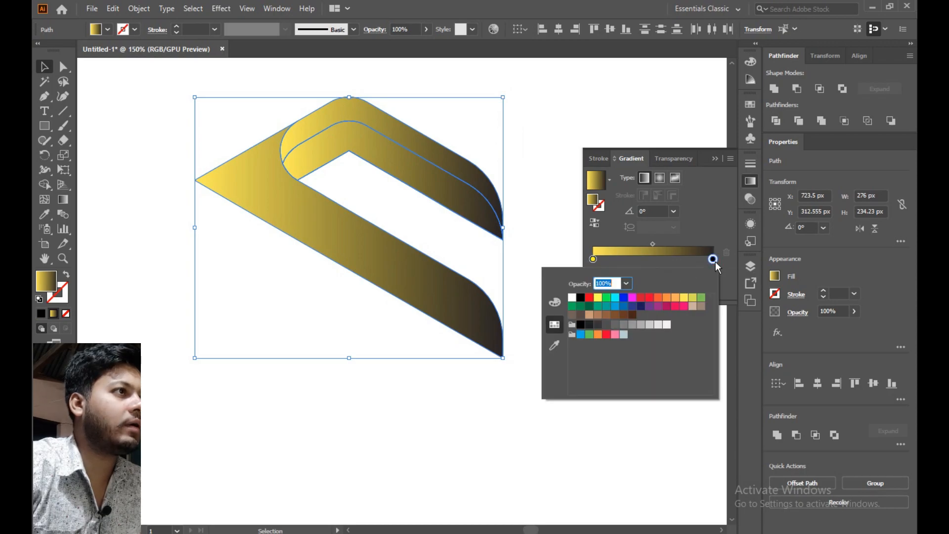
left_click(658, 298)
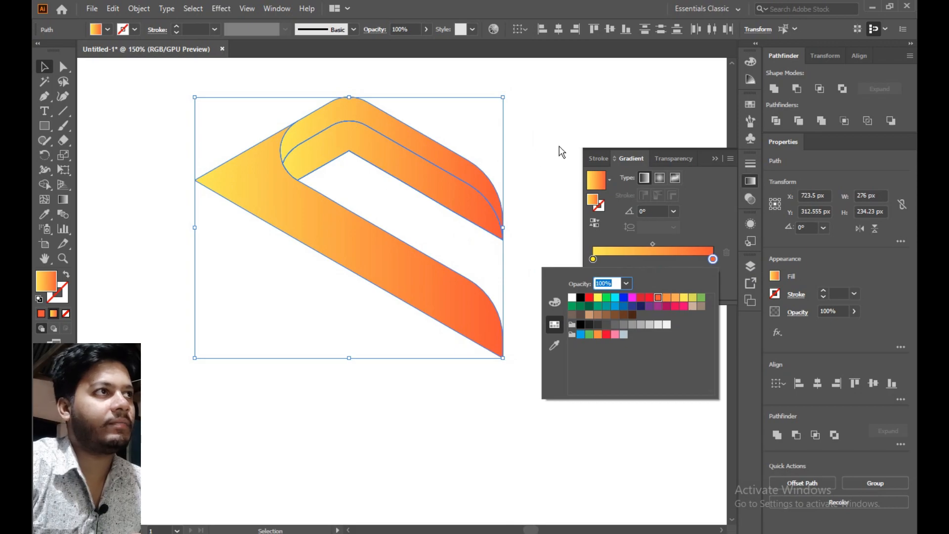
left_click(588, 115)
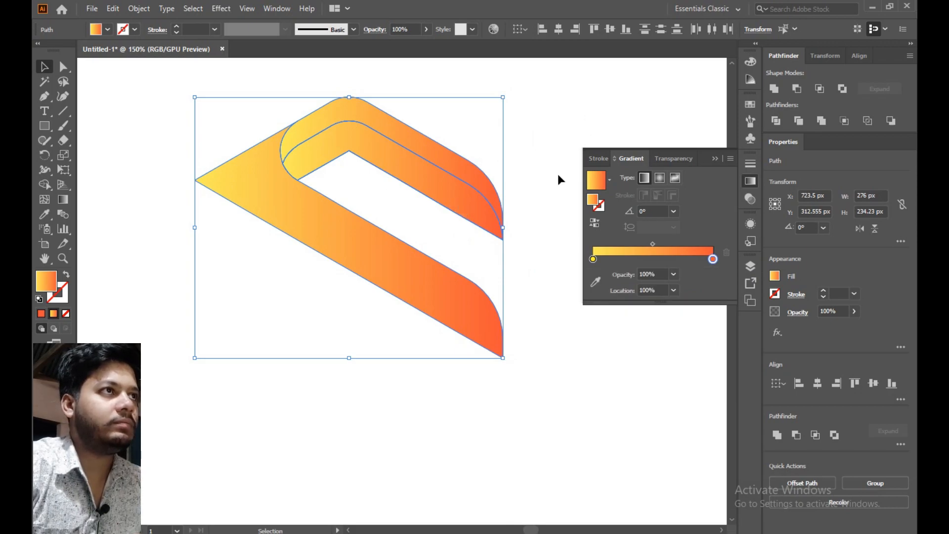
left_click(569, 129)
Reverse the inner band's gradient stops, placing red-orange at 0% and yellow at 100%
left_click(444, 194)
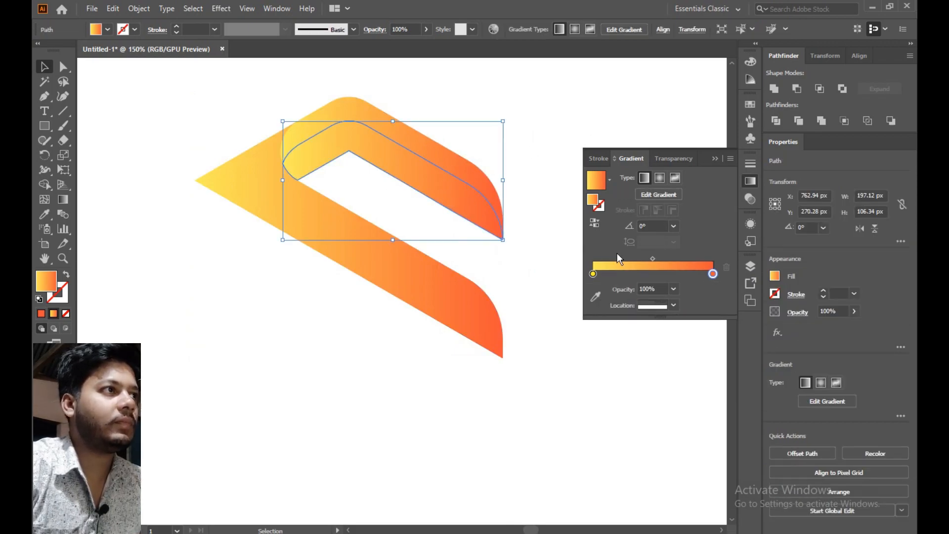
mouse_move(714, 274)
left_mouse_down()
mouse_move(616, 274)
mouse_move(713, 274)
left_mouse_up()
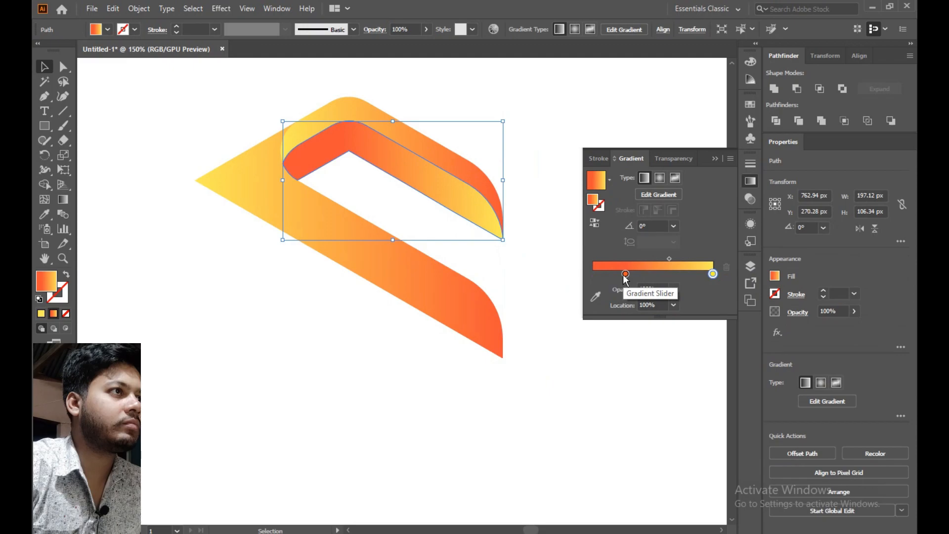
left_click_drag(625, 274, 568, 275)
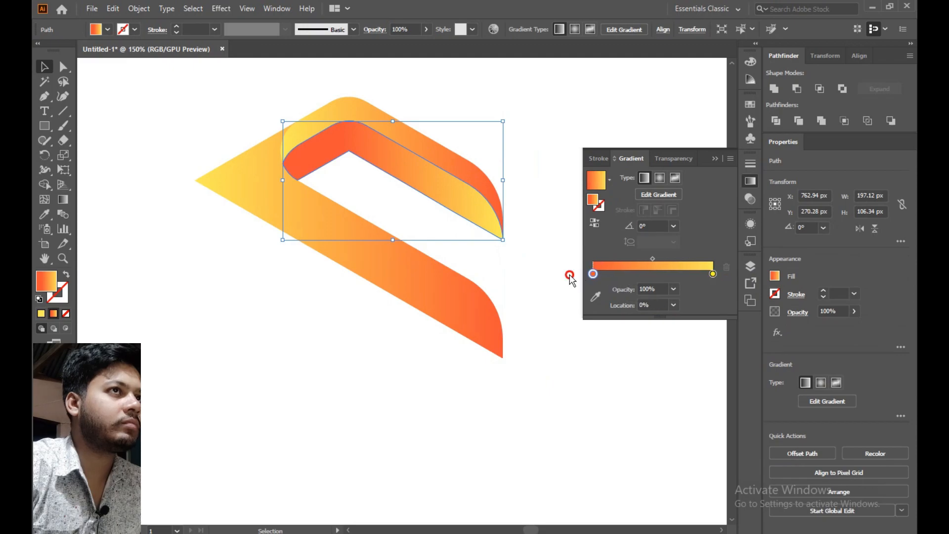
left_click(563, 139)
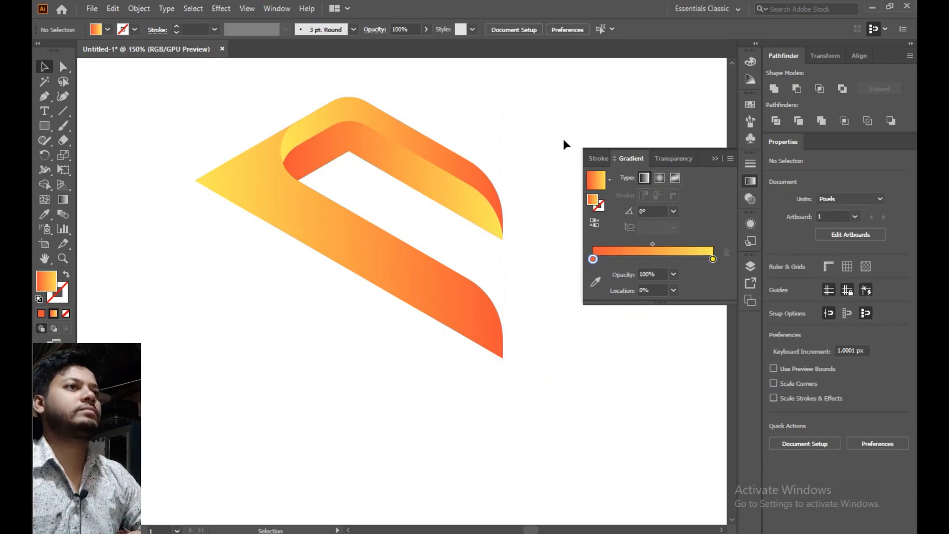
Change the end stop of the upper arm's gradient to a lighter orange swatch
left_click(454, 171)
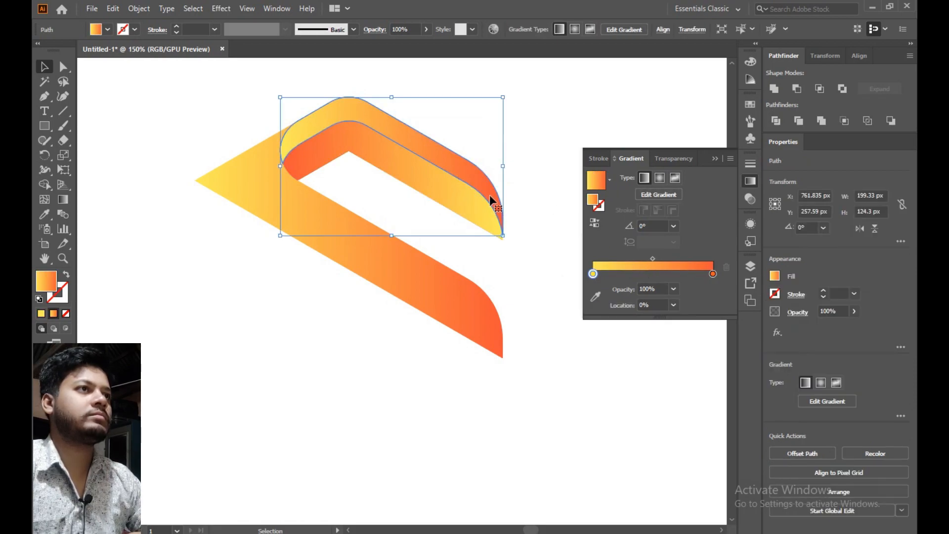
double_click(713, 274)
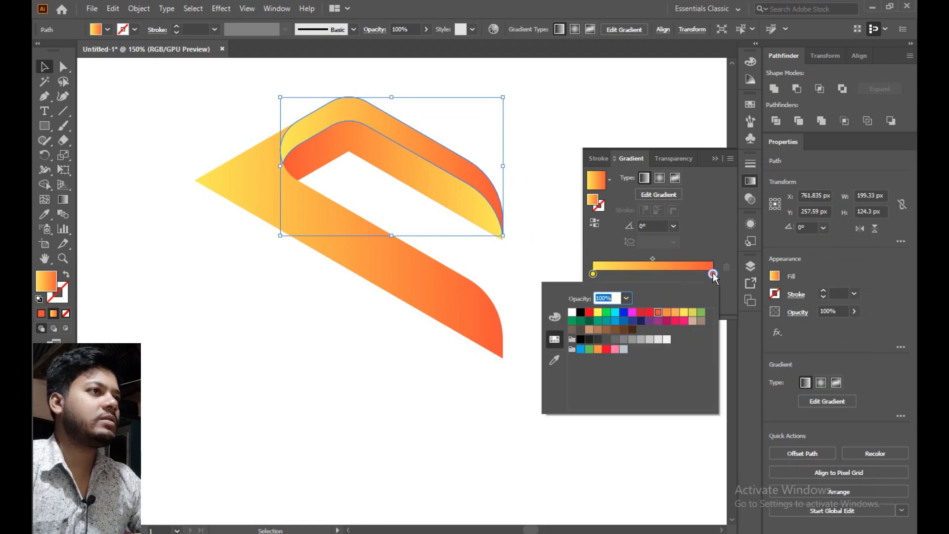
left_click(667, 313)
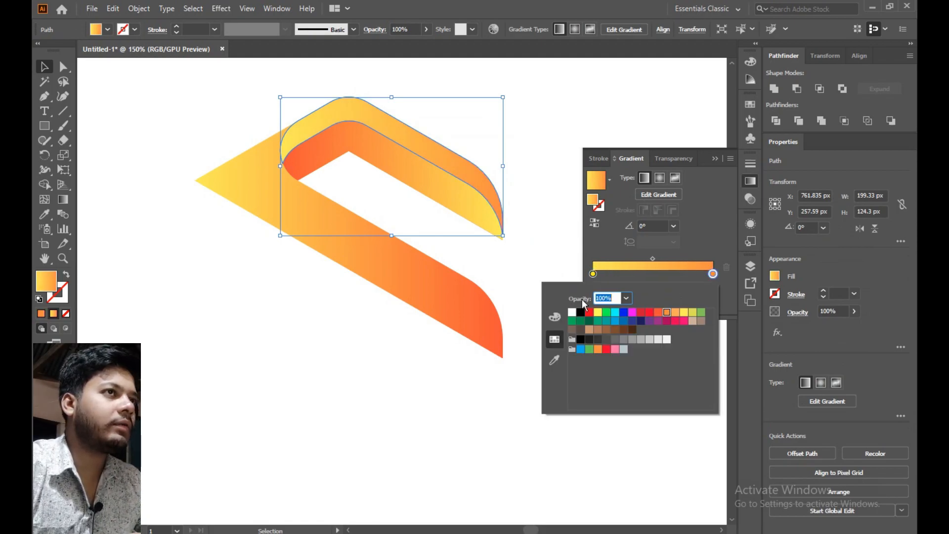
left_click(462, 292)
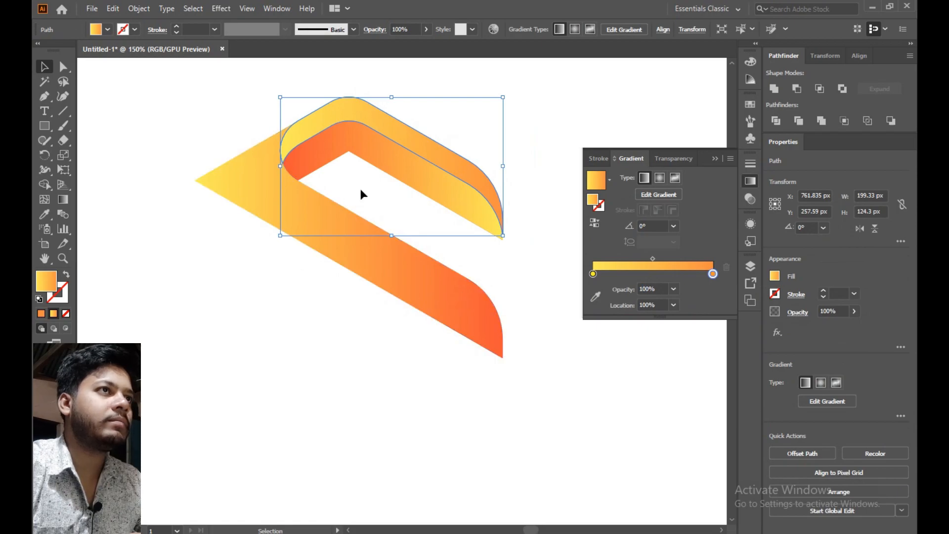
Change the start stop of the inner band's gradient to the same lighter orange swatch
left_click(360, 151)
left_click(593, 274)
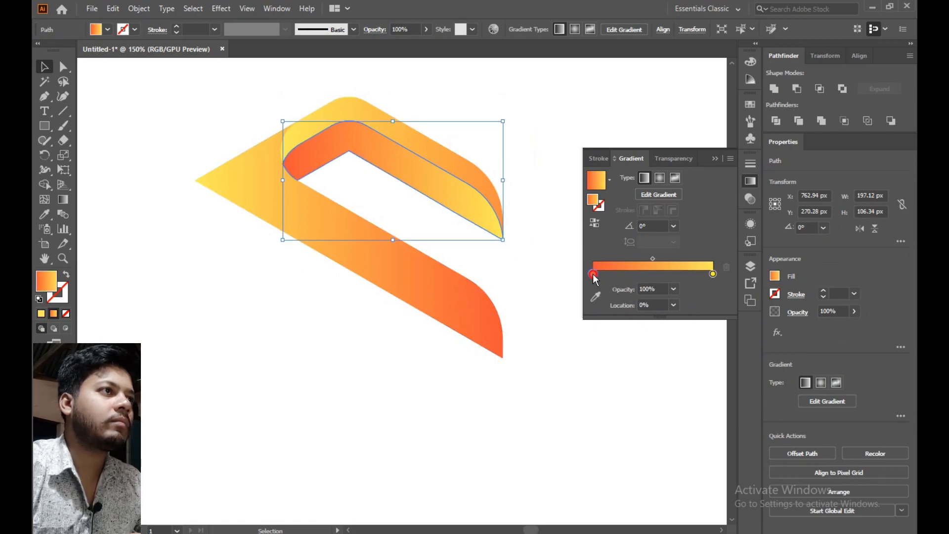
double_click(593, 274)
left_click(667, 313)
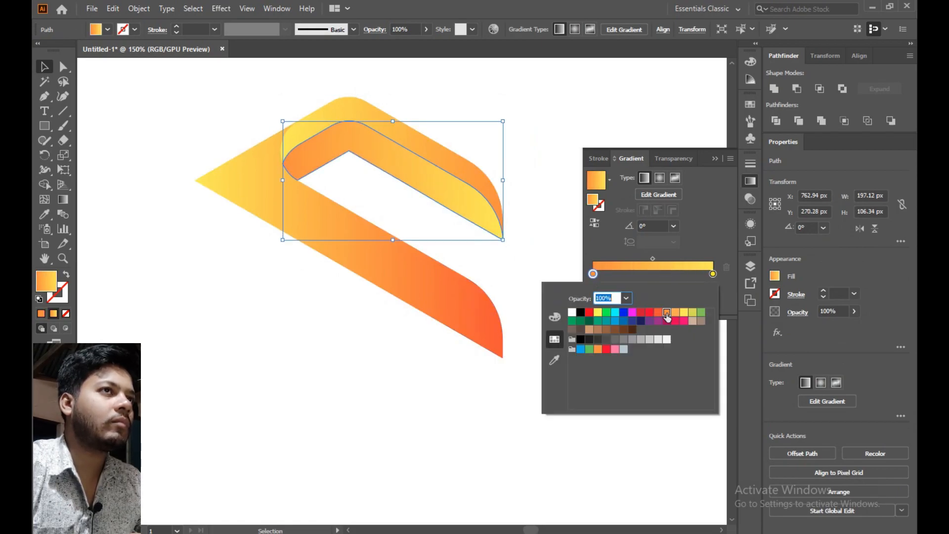
left_click(489, 328)
left_click(246, 224)
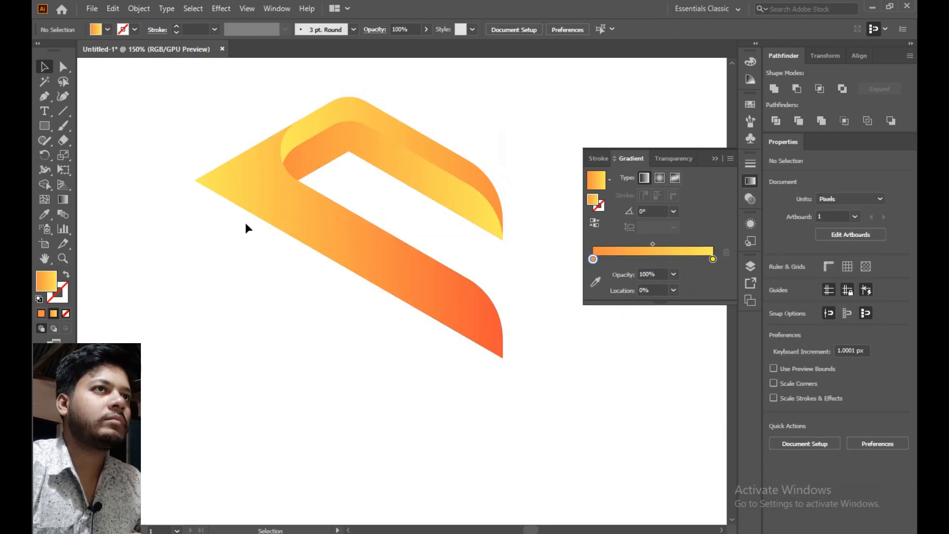
Change the end stop of the long lower arm's gradient to the lighter orange swatch
left_click(244, 189)
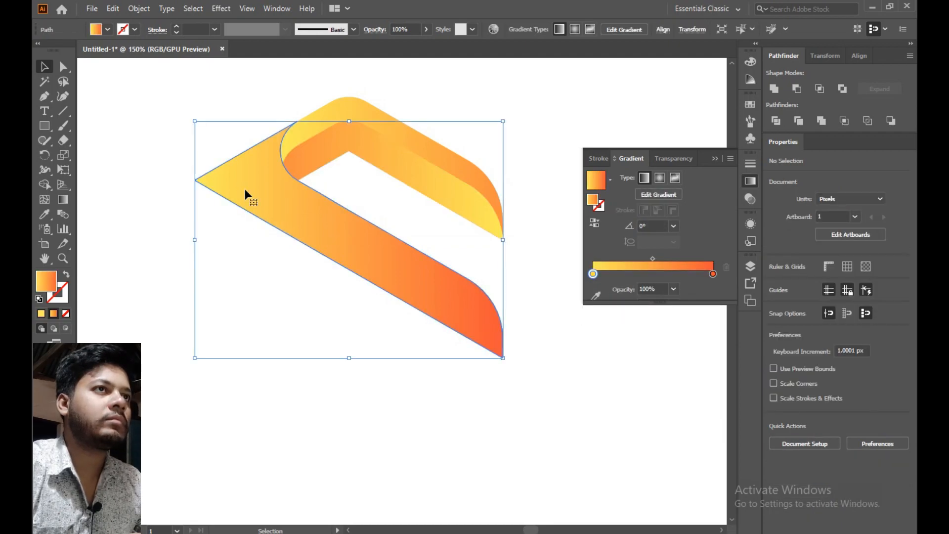
double_click(712, 273)
left_click(668, 313)
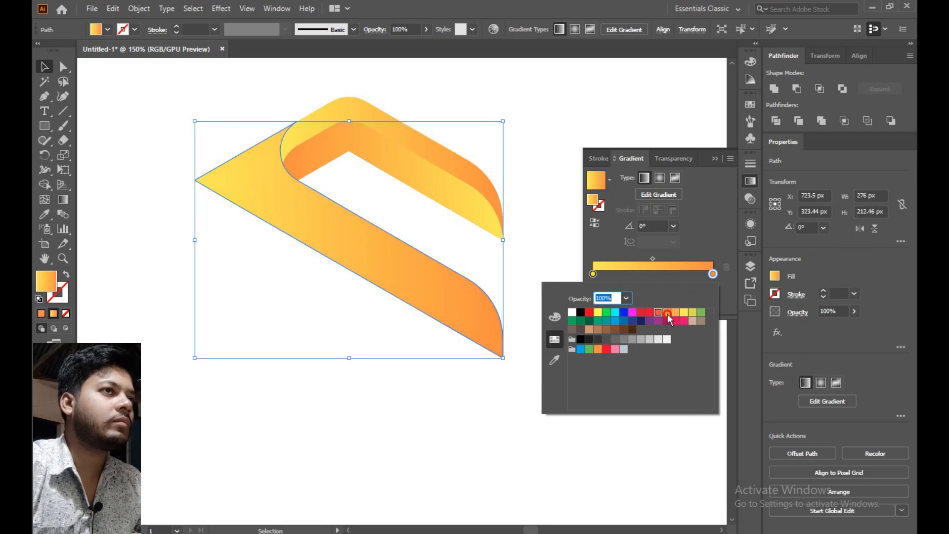
left_click(546, 197)
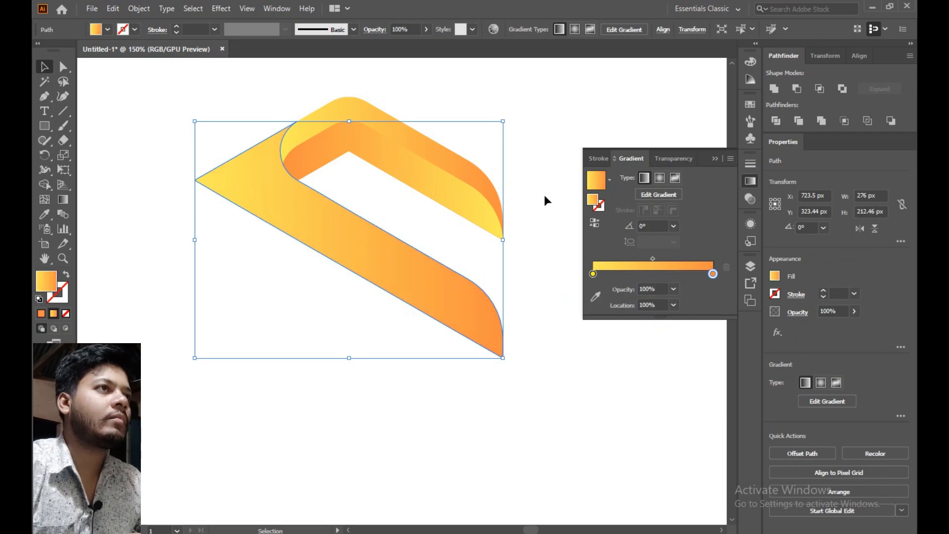
left_click(563, 124)
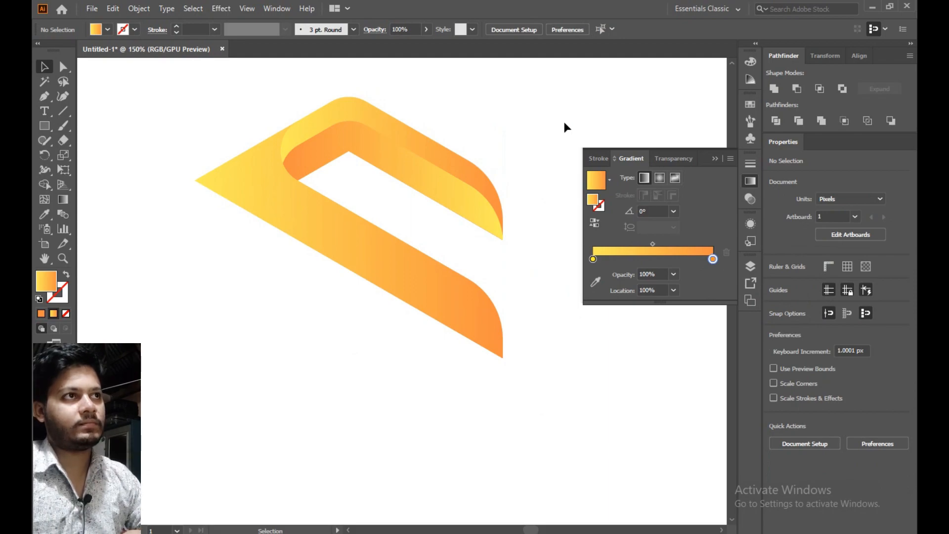
left_click(462, 303)
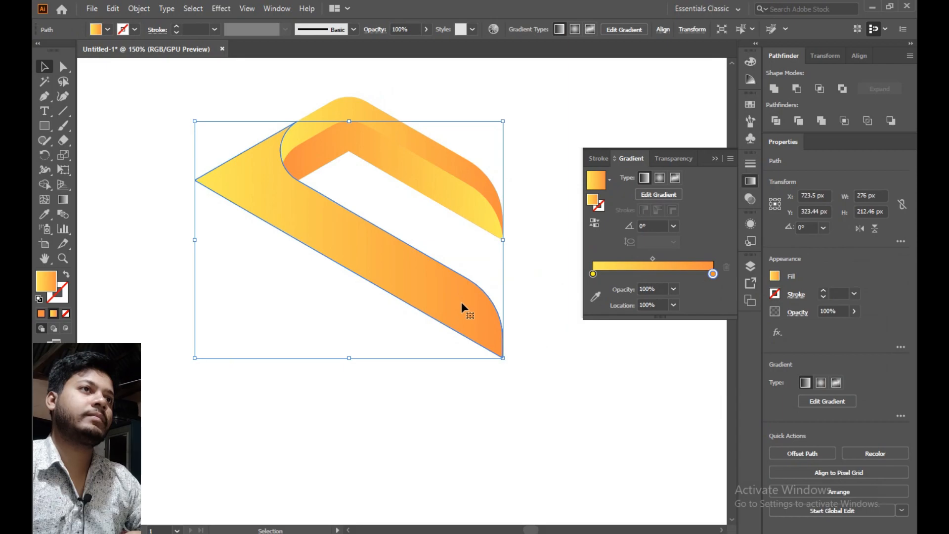
left_click(716, 158)
left_click(644, 145)
left_click_drag(594, 142, 341, 309)
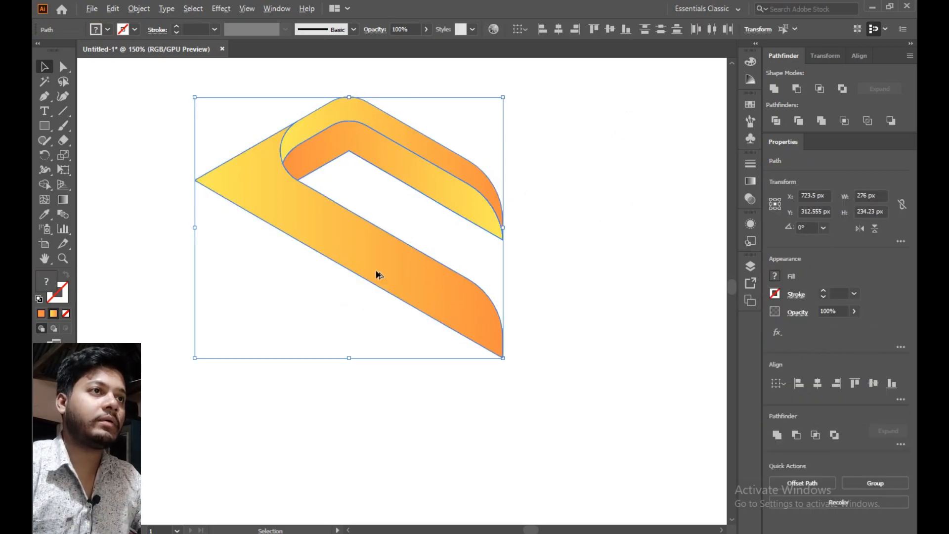
left_click_drag(377, 273, 281, 429)
key("ctrl+z")
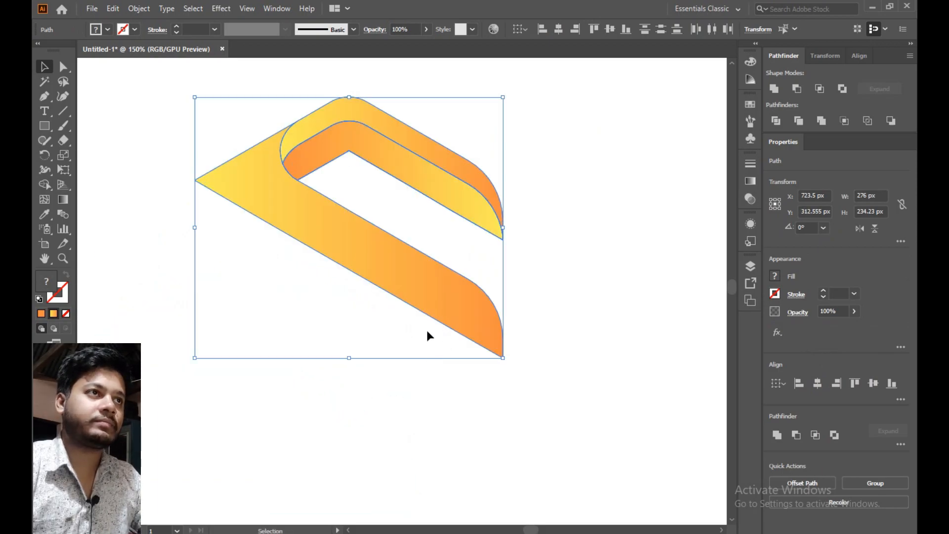
Duplicate the whole mark diagonally below the original, at about X 634.5 px, Y 444.6 px
left_click(225, 260)
left_click_drag(143, 99, 472, 291)
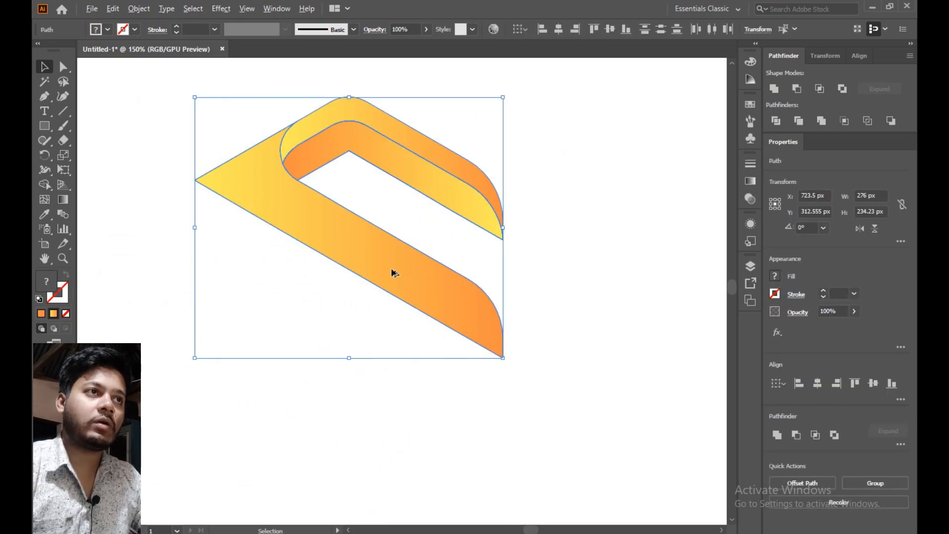
left_click_drag(388, 273, 292, 419)
scroll(431, 471, "down", 3)
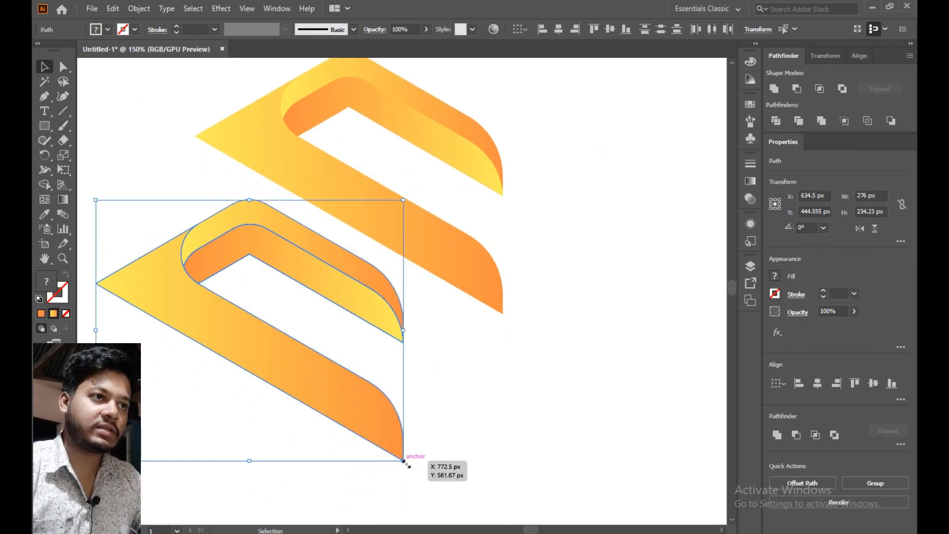
Rotate the duplicated mark 180° and place it beneath the original, at about X 808.5 px, Y 441.6 px, to form an S
scroll(403, 464, "up", 4)
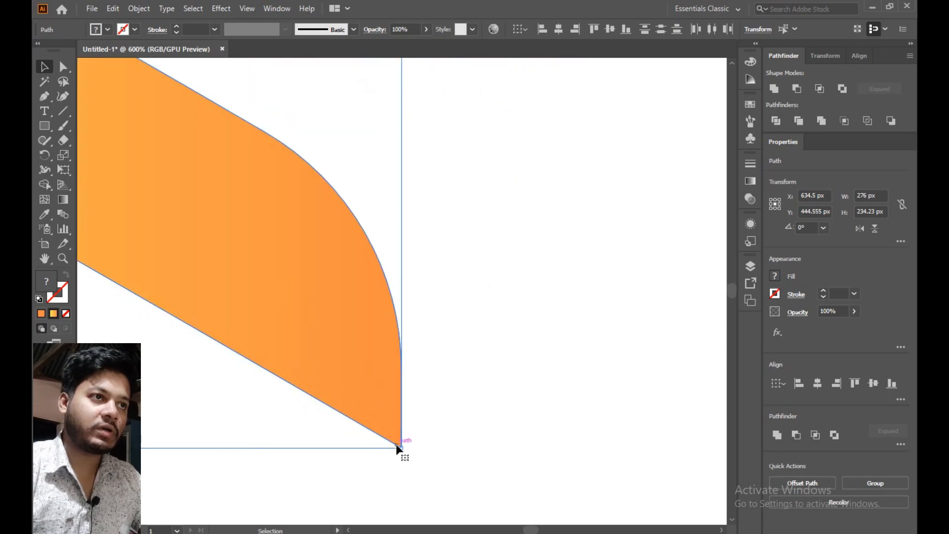
scroll(404, 449, "down", 3)
scroll(403, 448, "down", 1)
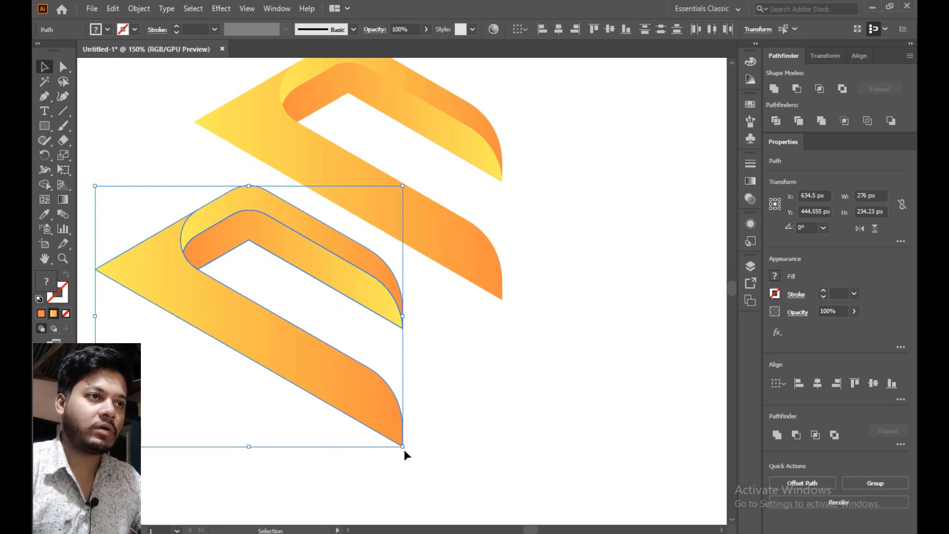
left_click_drag(382, 458, 292, 254)
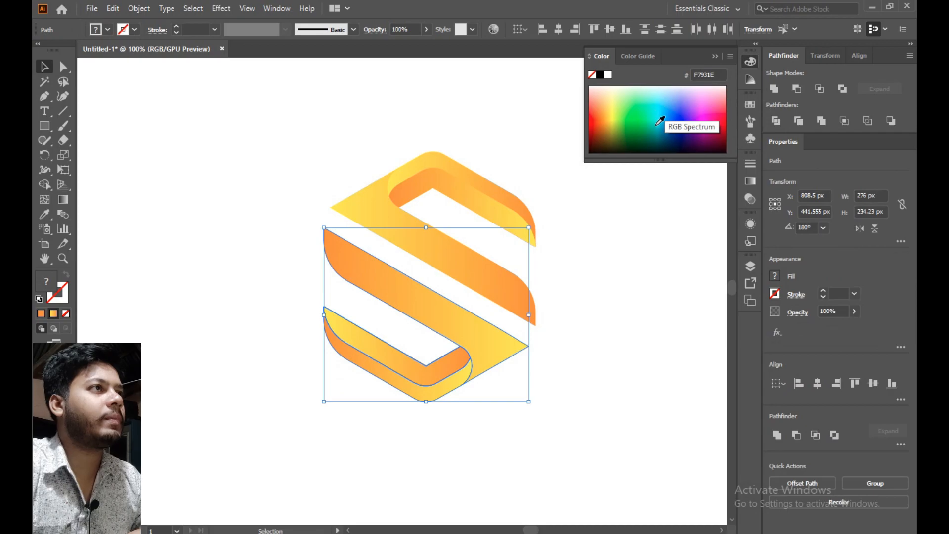
Fill all the shapes of the rotated lower mark with solid deep blue 1A15ED
left_click(663, 129)
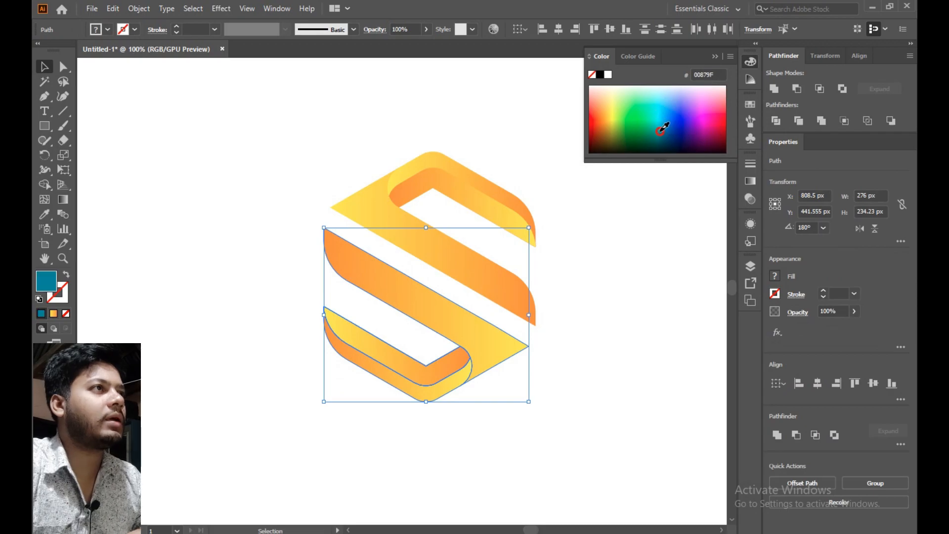
double_click(40, 286)
left_click_drag(467, 253, 404, 197)
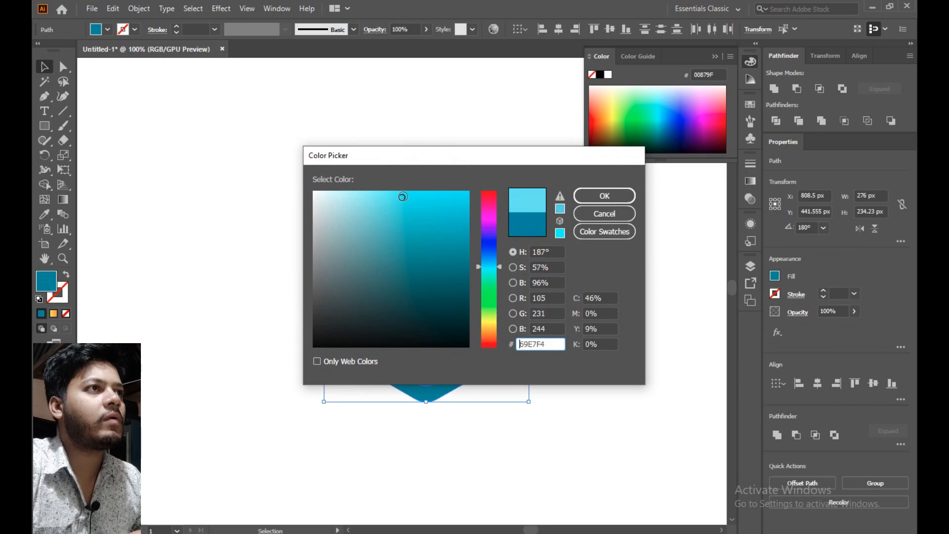
left_click_drag(500, 268, 500, 249)
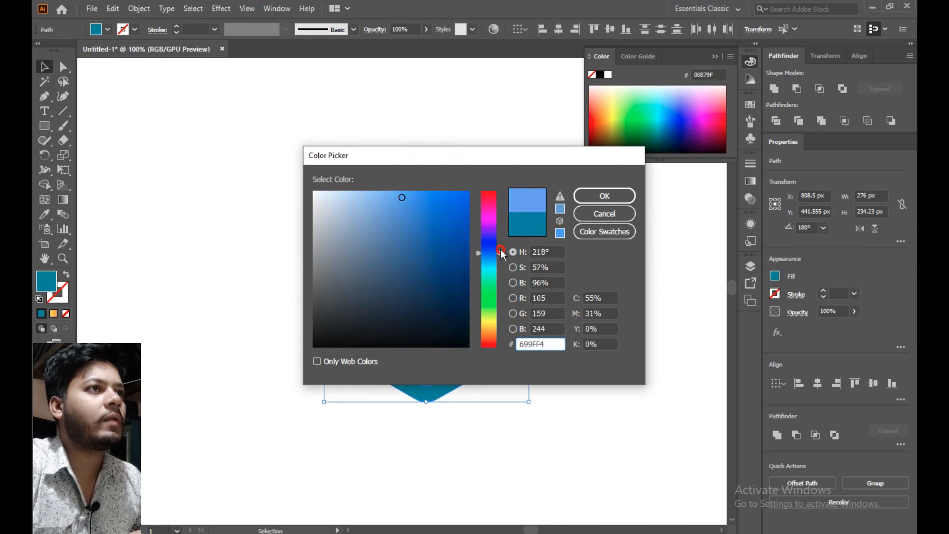
left_click(401, 196)
mouse_move(401, 195)
left_mouse_down()
mouse_move(467, 200)
mouse_move(466, 242)
mouse_move(431, 237)
mouse_move(424, 258)
mouse_move(448, 264)
mouse_move(501, 249)
mouse_move(500, 240)
left_mouse_up()
mouse_move(460, 209)
left_mouse_down()
mouse_move(462, 198)
mouse_move(455, 202)
left_mouse_up()
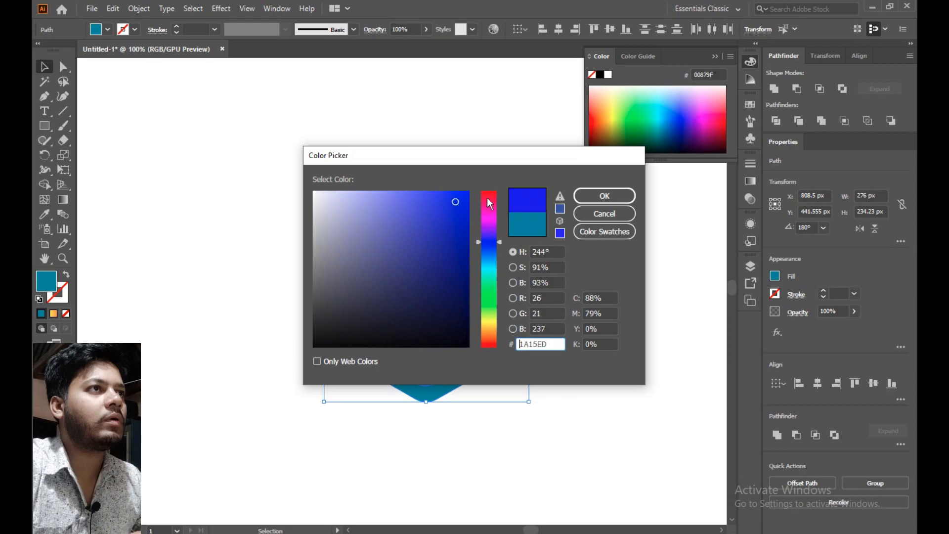
left_click(604, 196)
left_click(590, 228)
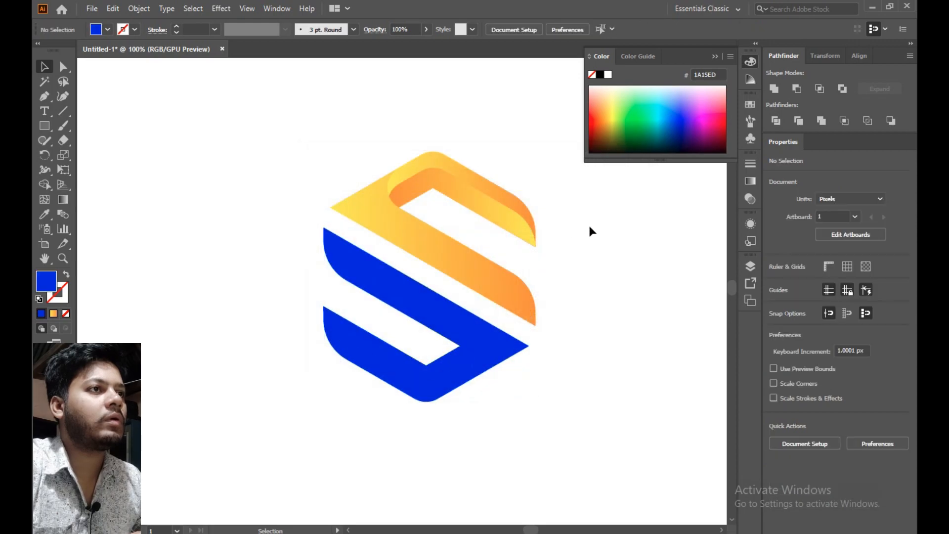
Fill the inner band of the lower mark with light blue 00B1FF
left_click(415, 367)
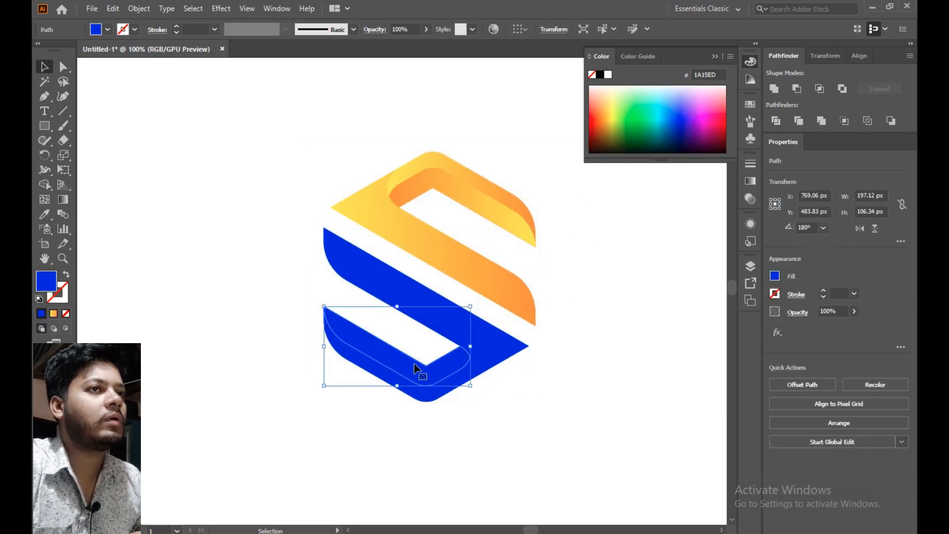
double_click(49, 283)
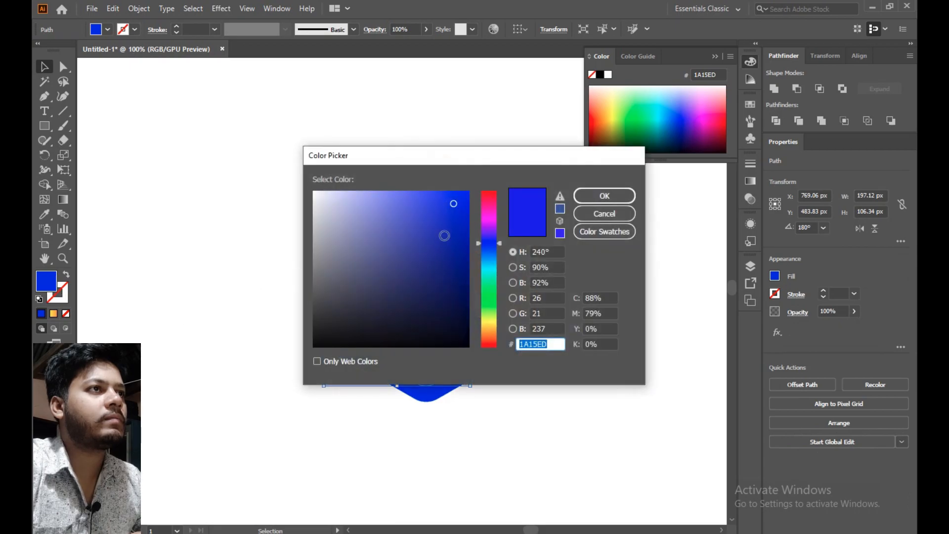
left_click_drag(500, 242, 499, 261)
left_click_drag(455, 212, 469, 191)
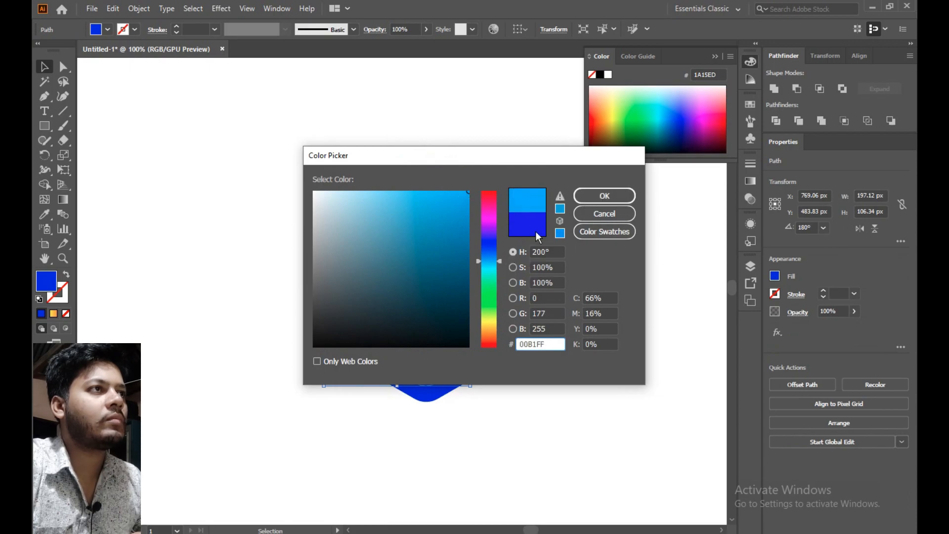
left_click(589, 195)
left_click(589, 191)
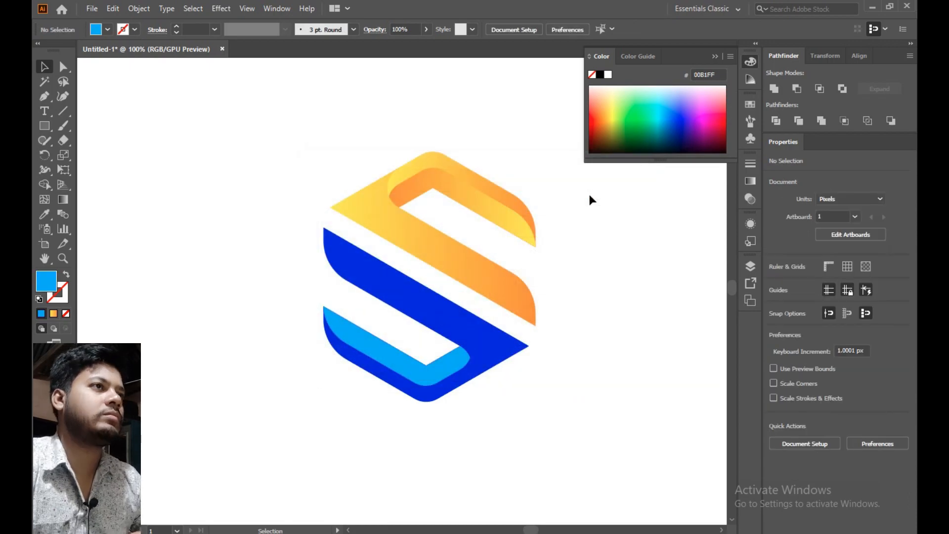
Fill the long diagonal arm of the lower mark with purple 7E31F7
left_click(491, 339)
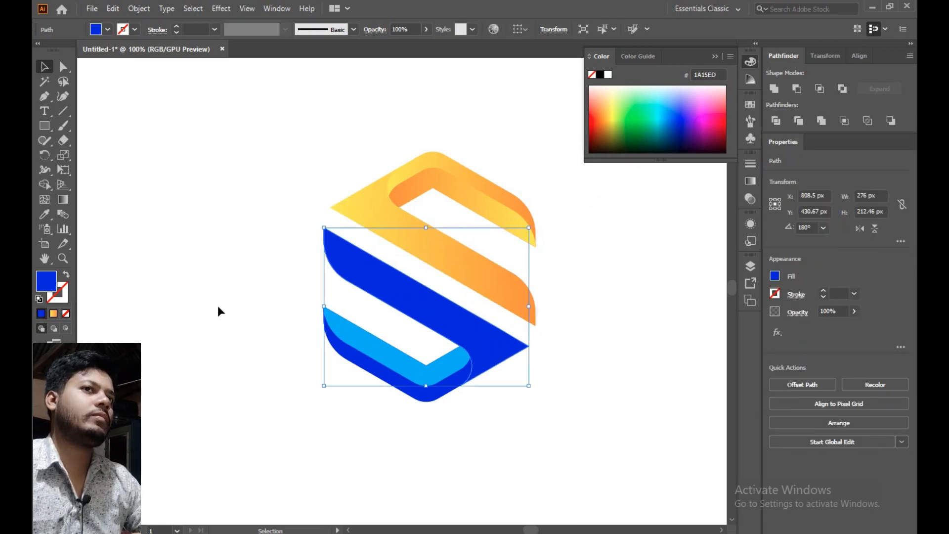
double_click(44, 280)
left_click_drag(500, 242, 497, 231)
mouse_move(460, 199)
left_mouse_down()
mouse_move(448, 205)
mouse_move(440, 196)
left_mouse_up()
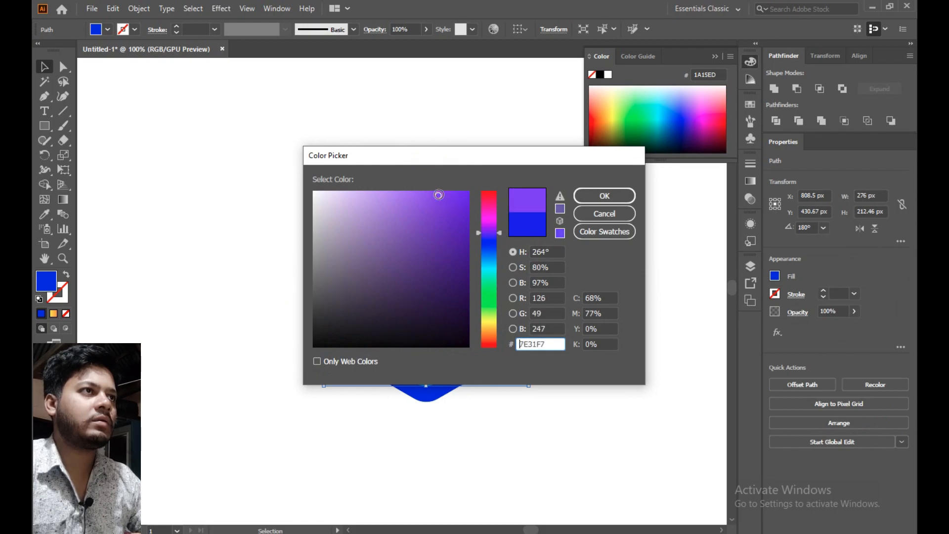
left_click(604, 196)
left_click(631, 223)
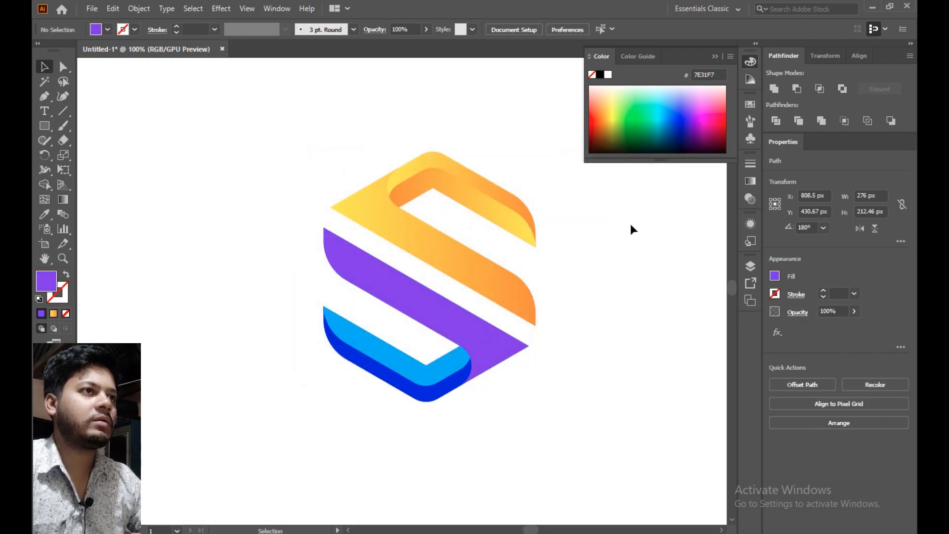
Fill the entire lower mark with one solid blue, 1168F4
left_click(442, 383)
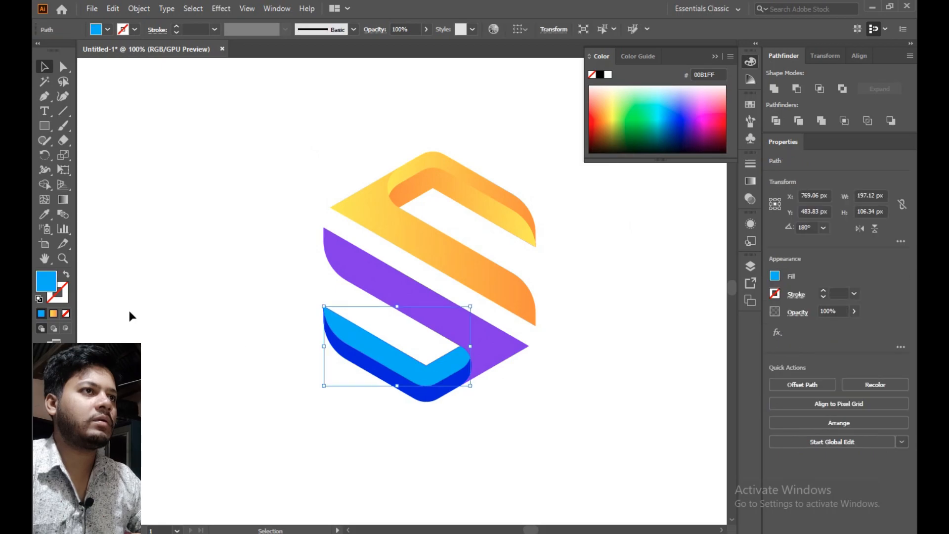
left_click_drag(254, 265, 406, 384)
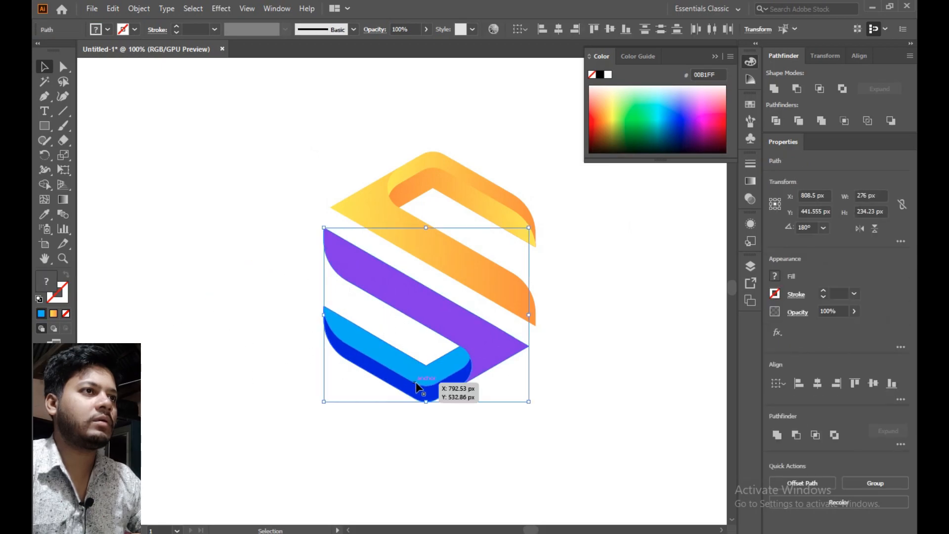
left_click(191, 325)
left_click(374, 329)
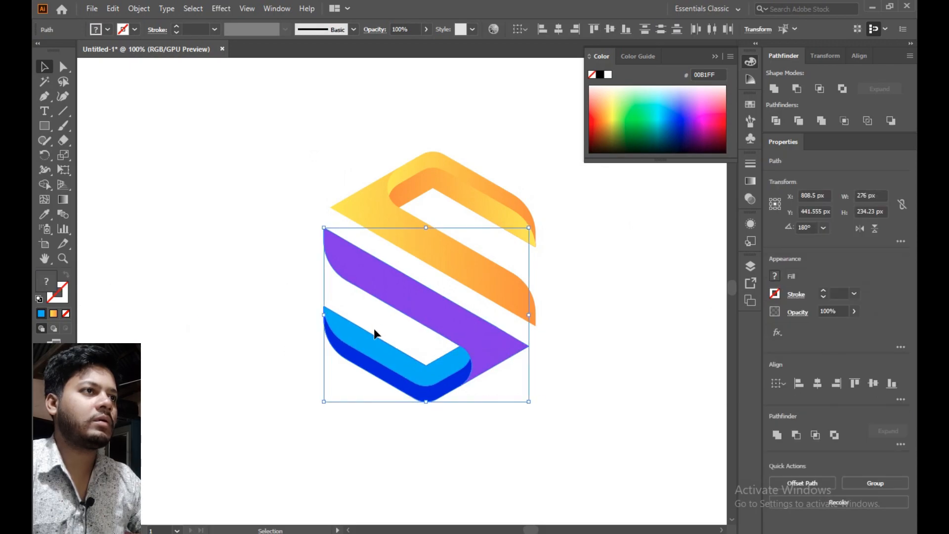
double_click(46, 284)
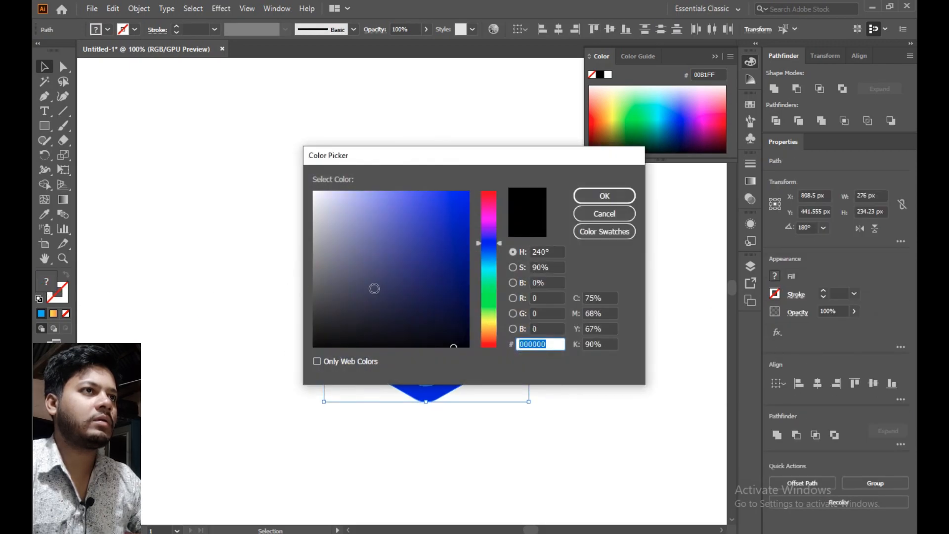
left_click_drag(353, 199, 397, 200)
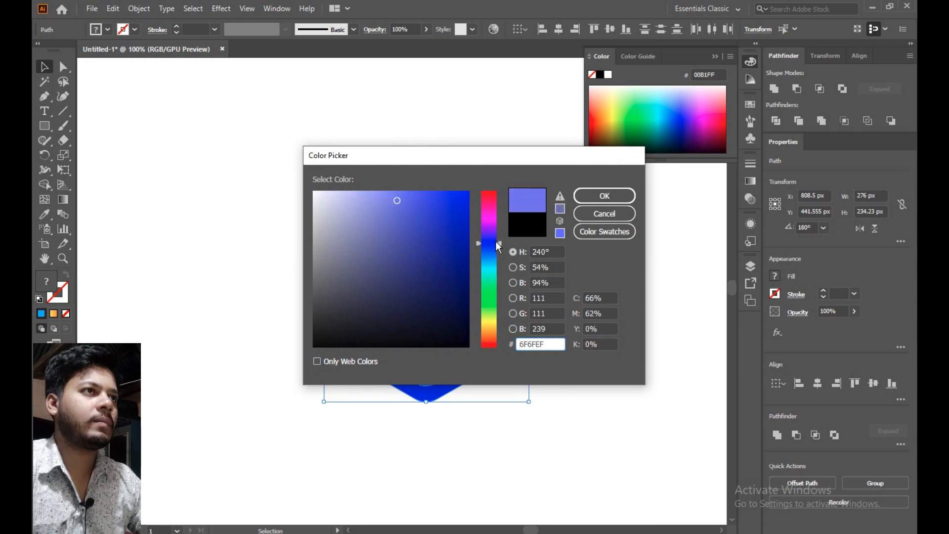
left_click_drag(498, 243, 500, 252)
left_click_drag(417, 198, 460, 197)
left_click(603, 196)
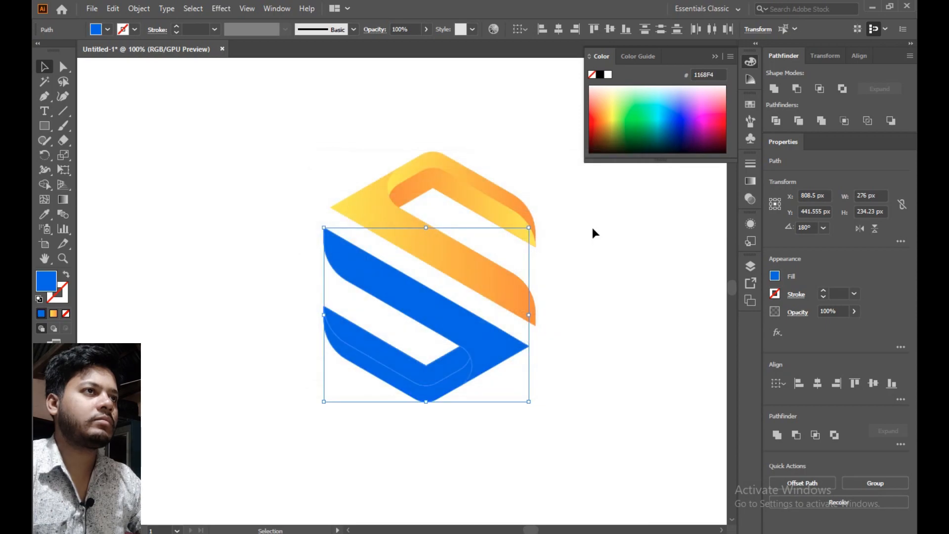
left_click(602, 237)
Apply the linear yellow-to-orange gradient to all the shapes of the lower mark
left_click(412, 374)
left_click_drag(267, 259, 466, 387)
left_click_drag(599, 382, 398, 339)
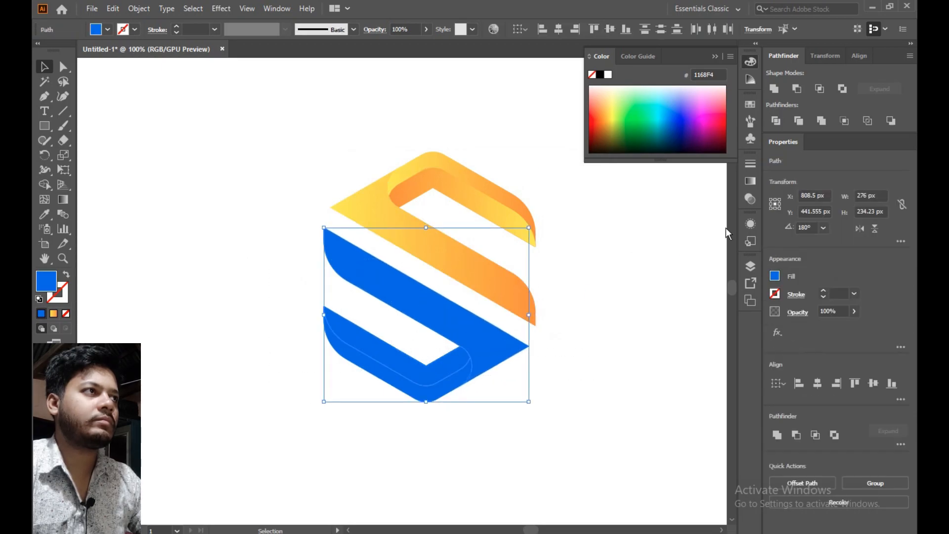
left_click(752, 181)
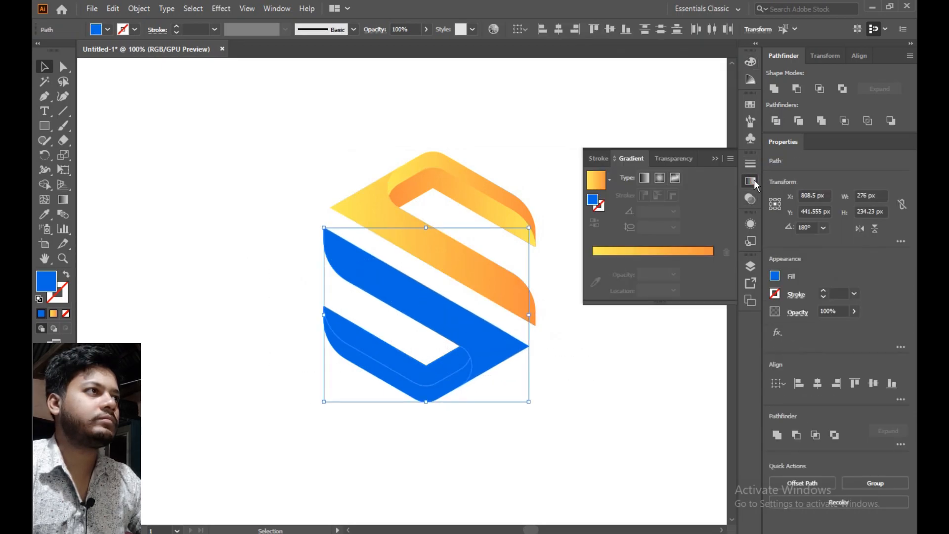
left_click(644, 178)
left_click(450, 126)
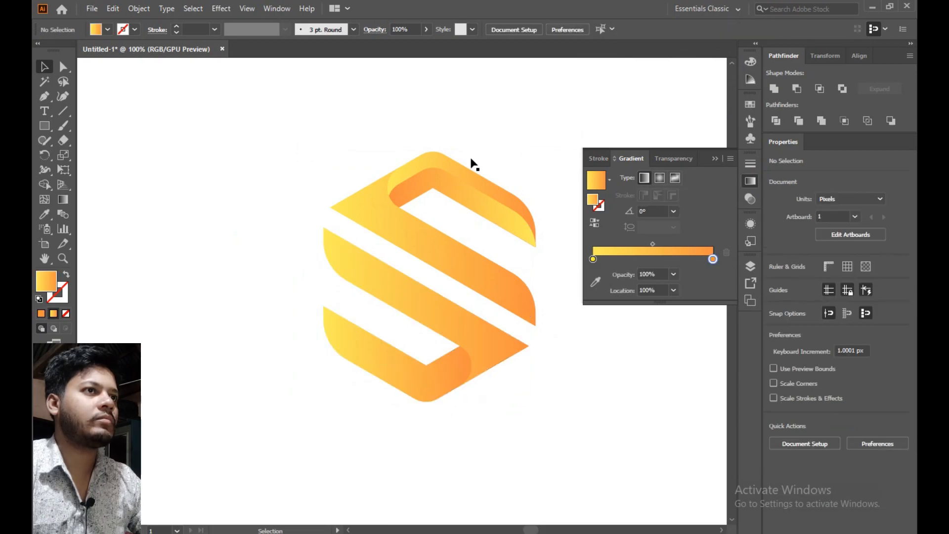
left_click_drag(252, 282, 394, 374)
left_click(631, 426)
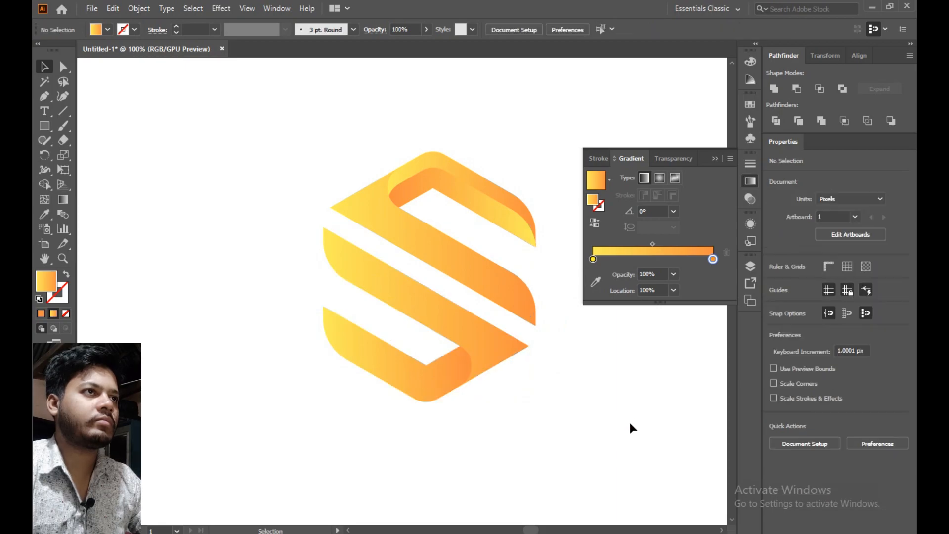
left_click_drag(403, 348, 401, 345)
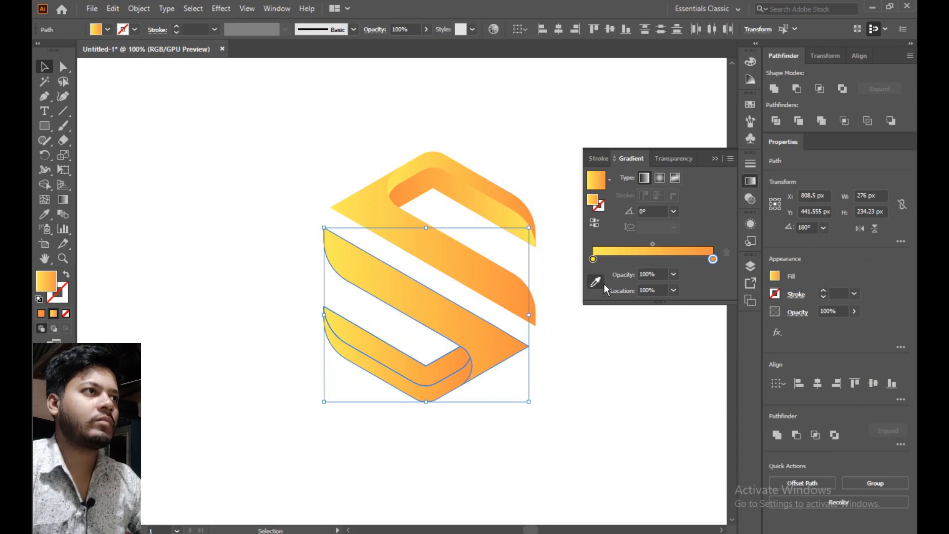
left_click_drag(526, 149, 444, 249)
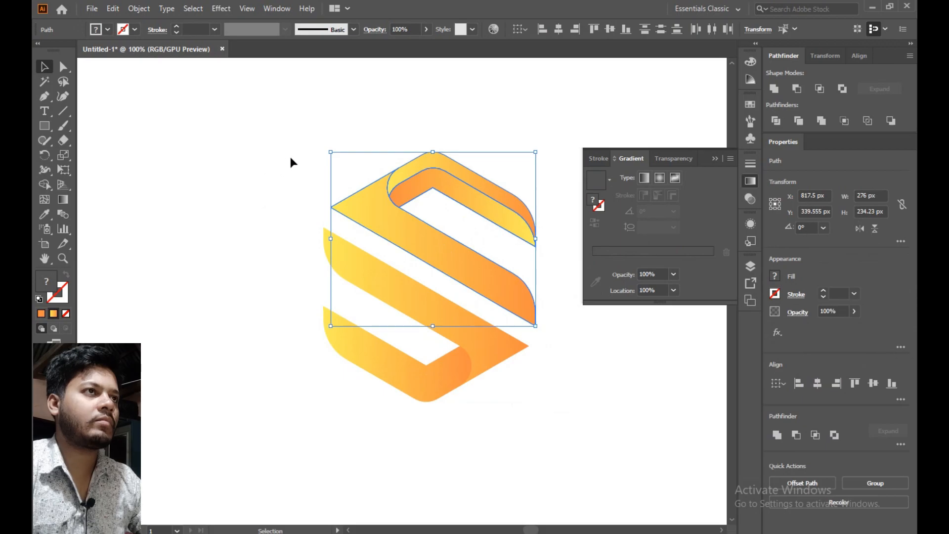
left_click(463, 96)
Try several hues on the start stop of the lower mark's long arm gradient, settling on magenta FF00F1
left_click(495, 316)
left_click(594, 273)
double_click(593, 274)
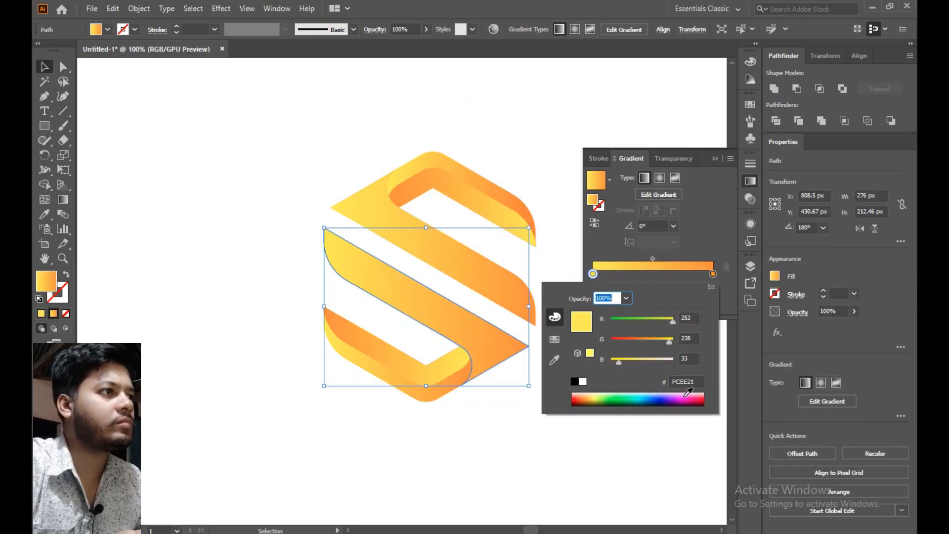
left_click(659, 396)
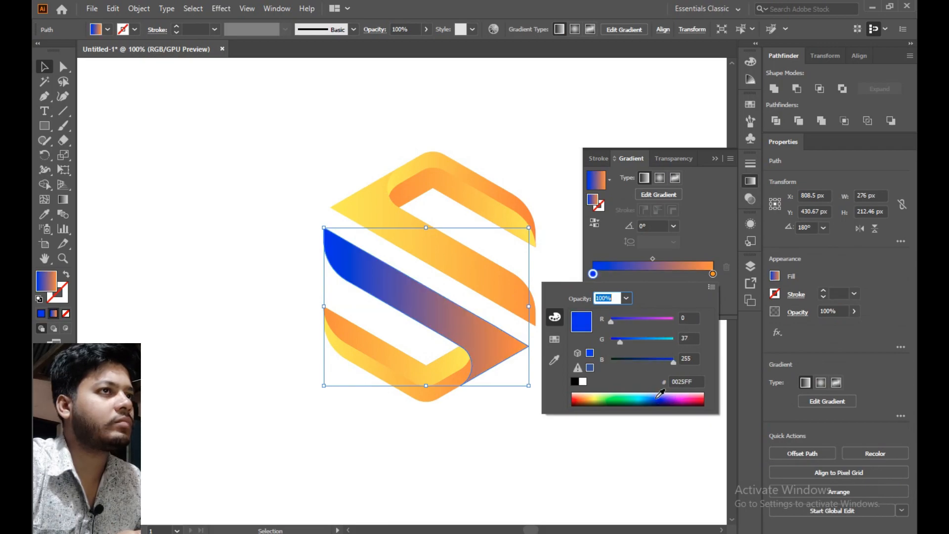
left_click(653, 397)
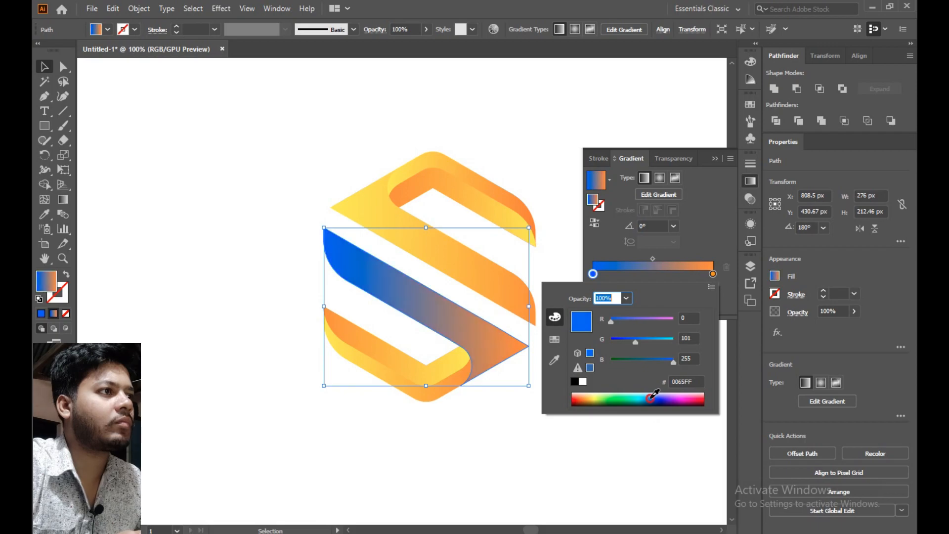
left_click(642, 396)
left_click(630, 400)
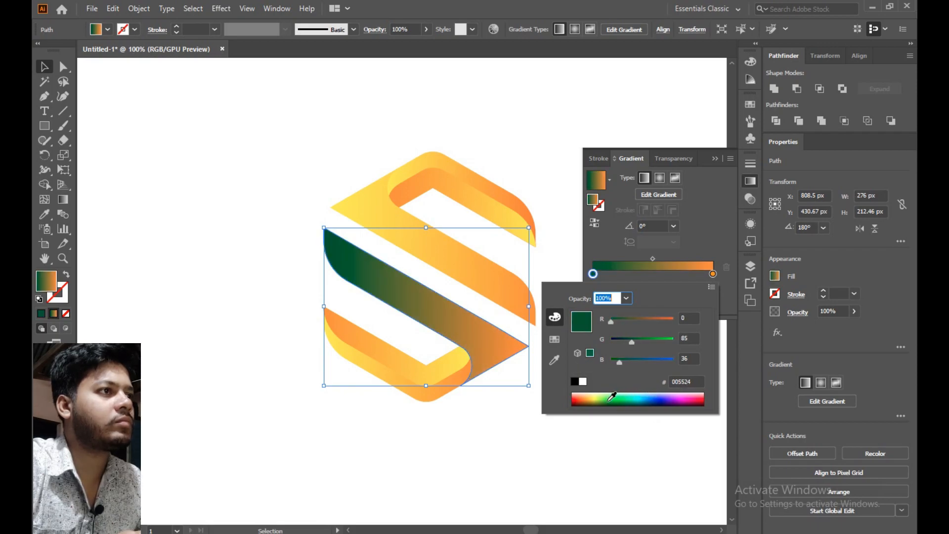
left_click(581, 397)
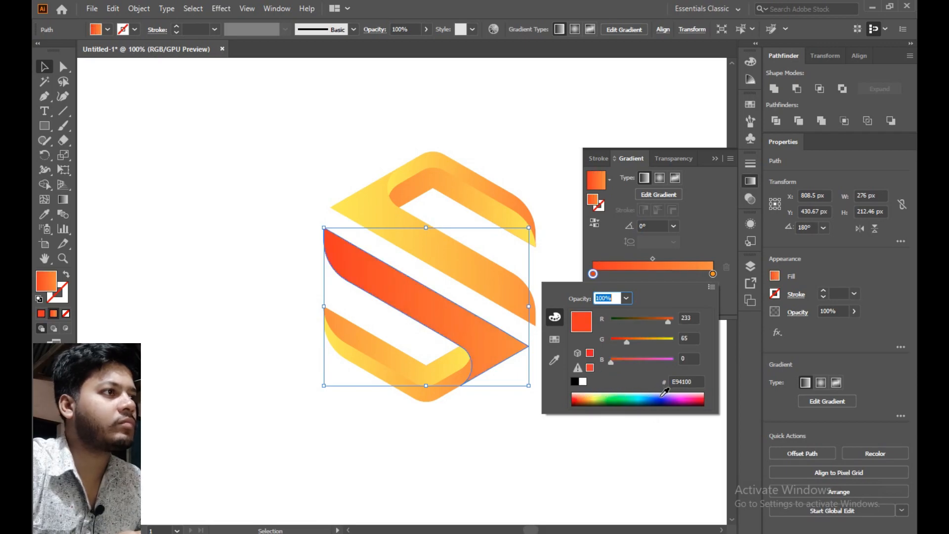
left_click(685, 397)
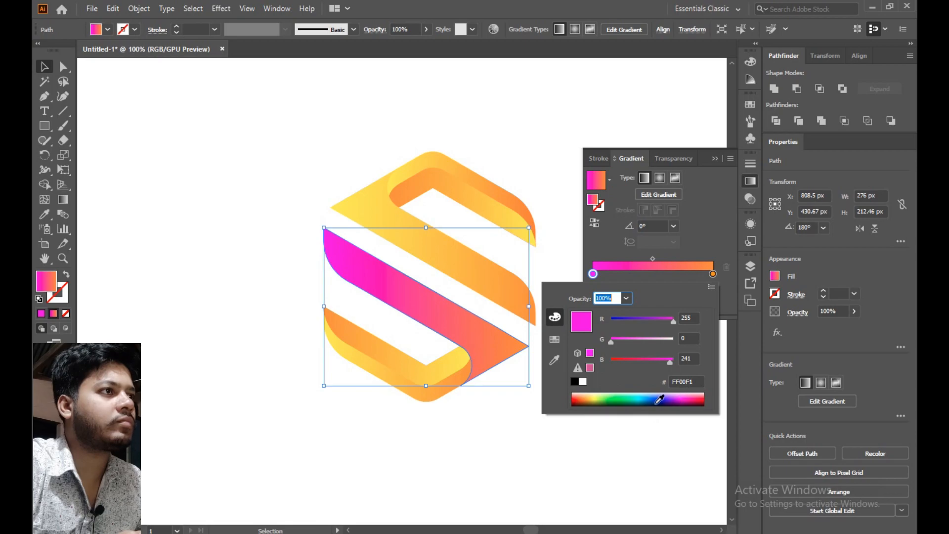
Set the end stop of the lower mark's long arm gradient to teal blue 00C5D4
left_click(712, 273)
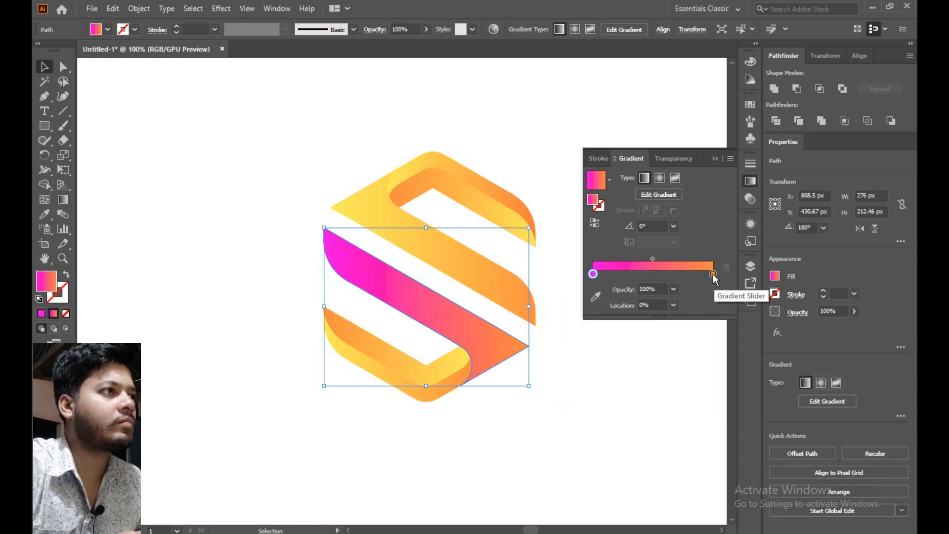
double_click(712, 273)
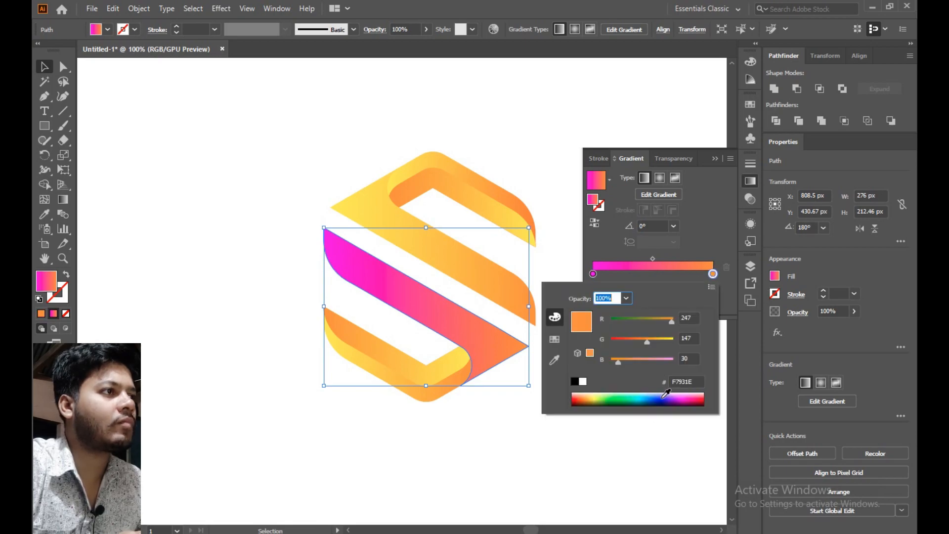
left_click(704, 394)
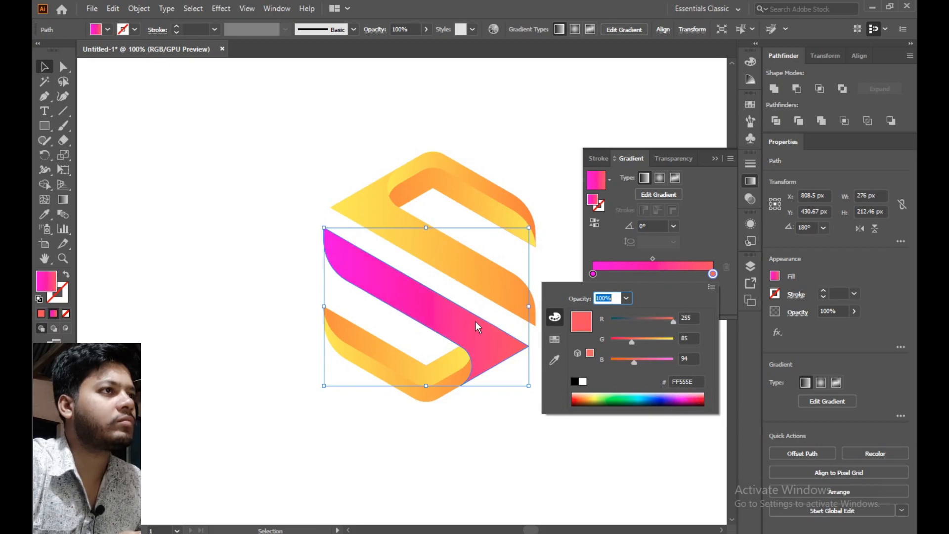
left_click(641, 398)
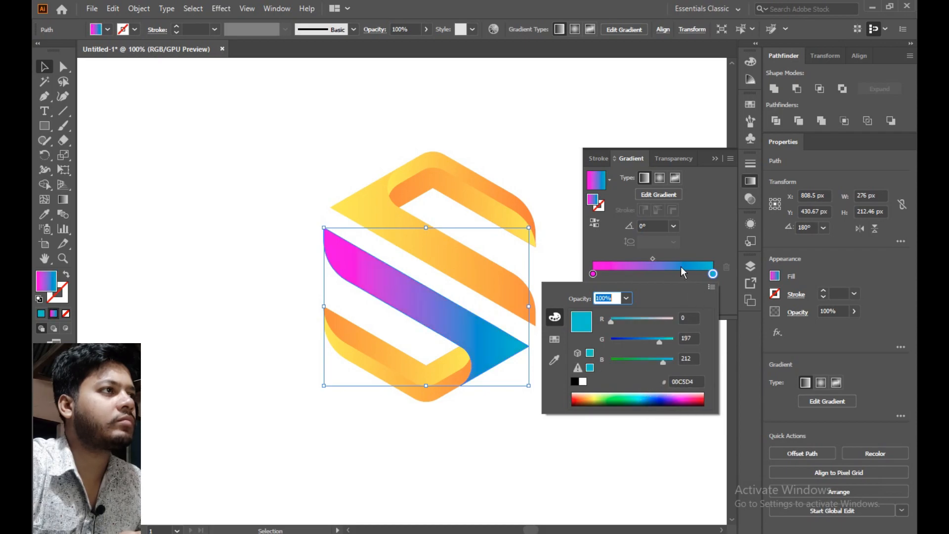
Set the start stop of the lower mark's long arm gradient to blue 0E00F1 and shift its midpoint to about 38.44%
left_click(594, 273)
left_click(594, 273)
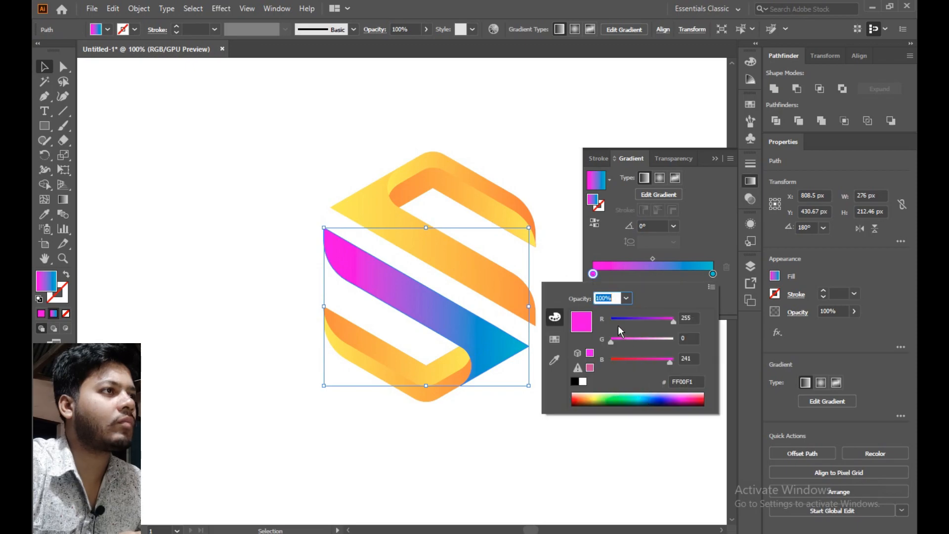
left_click(616, 319)
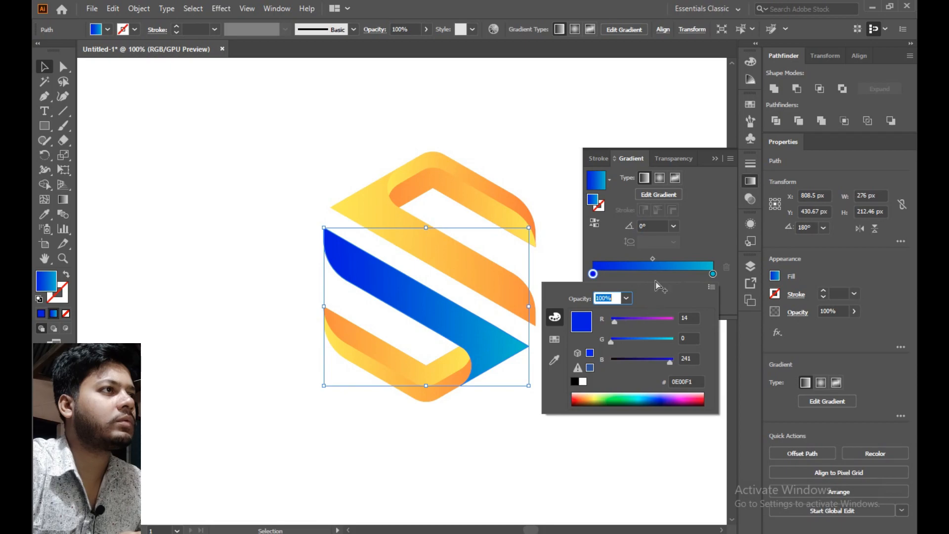
left_click(713, 238)
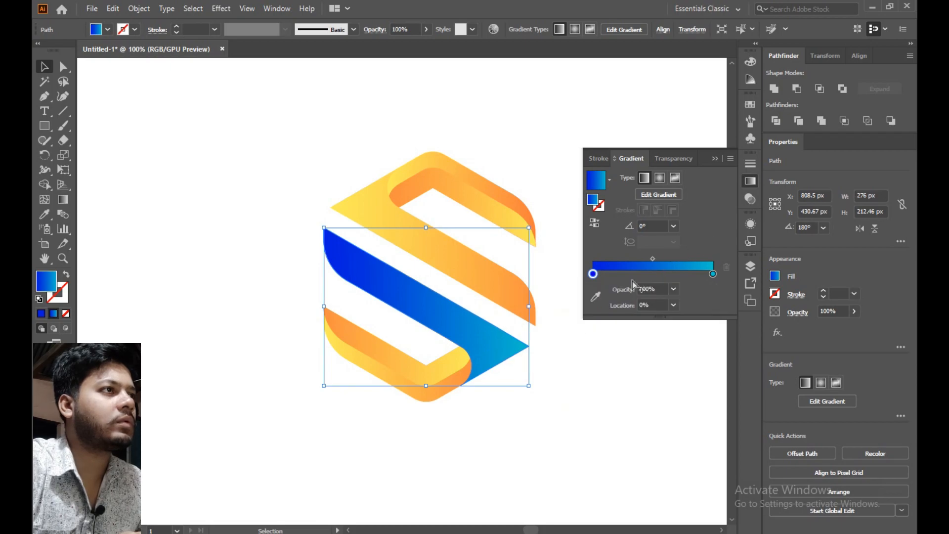
left_click_drag(651, 258, 641, 266)
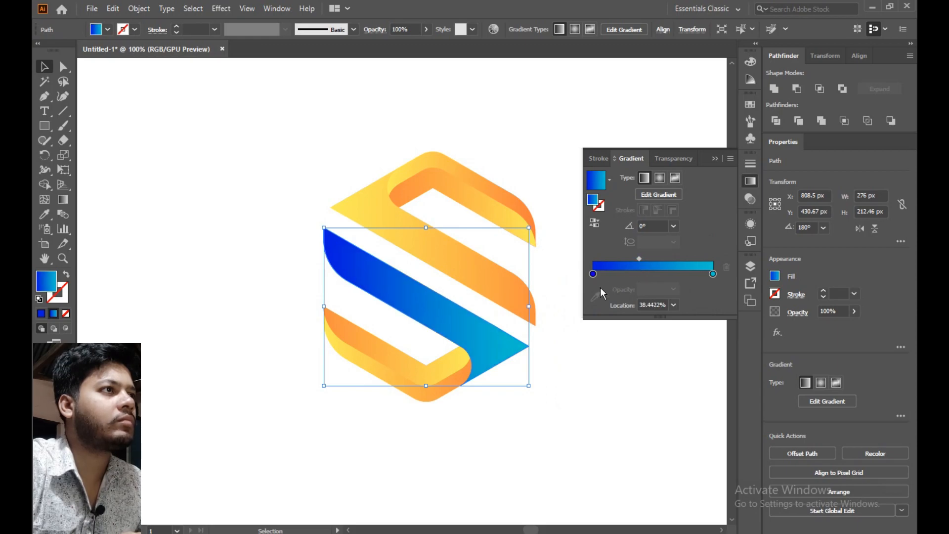
Lower the red component of the start stop in the lower long arm's gradient and deselect the arm
left_click(593, 274)
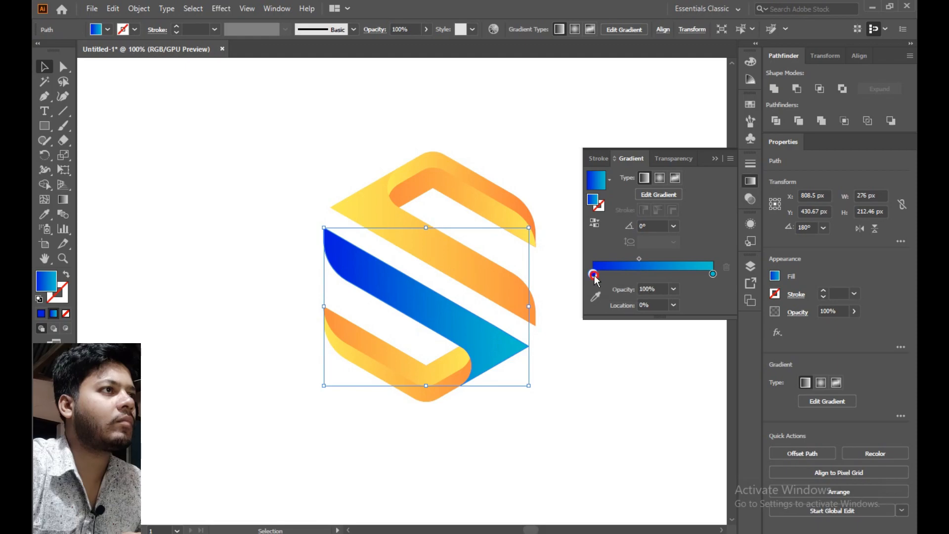
double_click(594, 274)
mouse_move(614, 323)
left_mouse_down()
mouse_move(626, 321)
mouse_move(603, 321)
left_mouse_up()
key("i")
key("v")
left_click(545, 433)
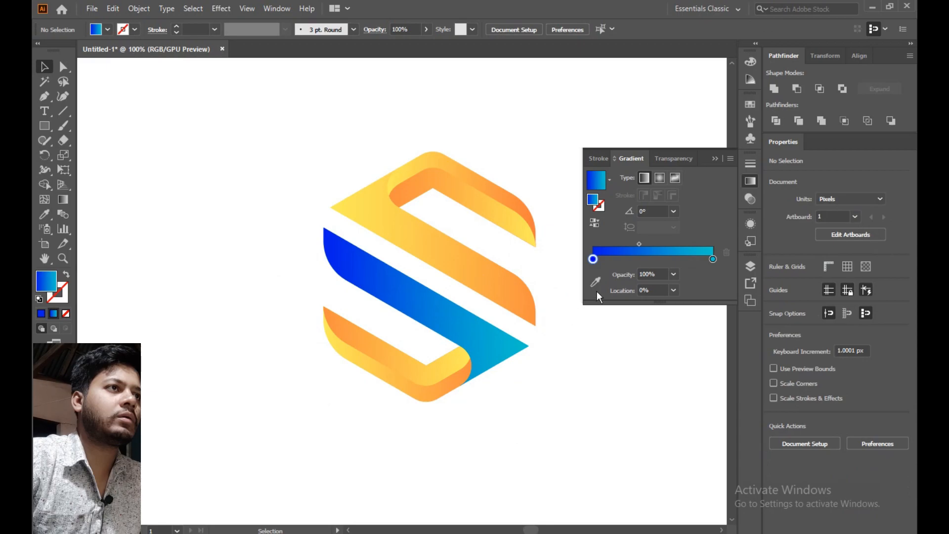
mouse_move(640, 243)
left_mouse_down()
mouse_move(661, 243)
mouse_move(653, 247)
left_mouse_up()
left_click(608, 381)
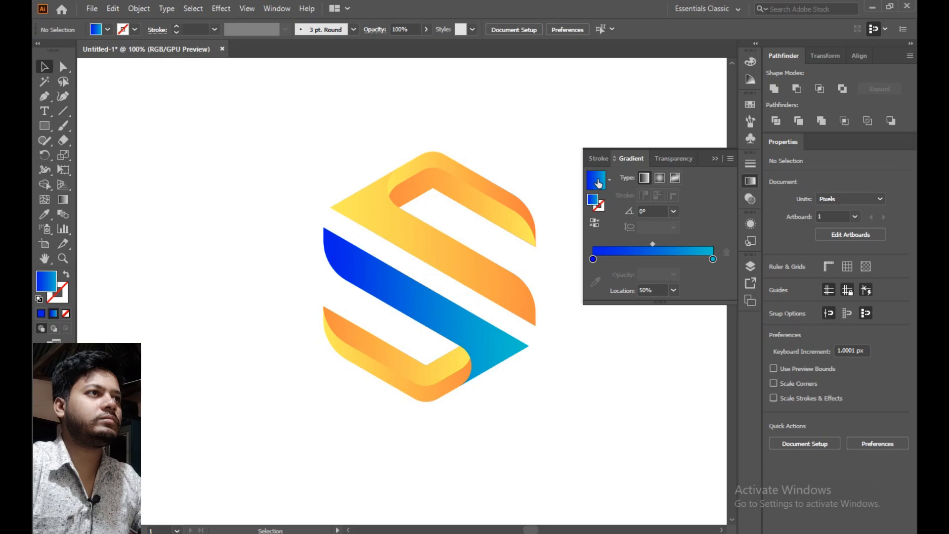
left_click(375, 352)
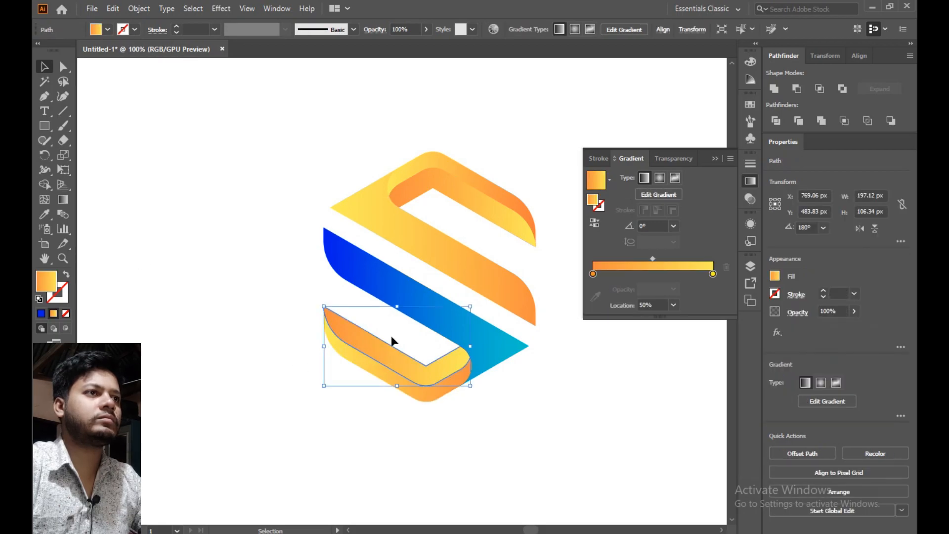
left_click(410, 291)
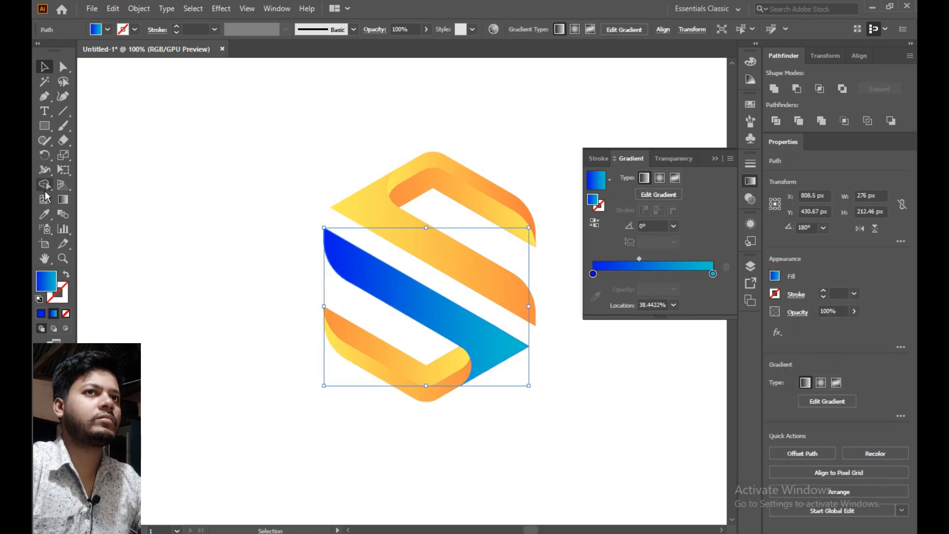
left_click(45, 214)
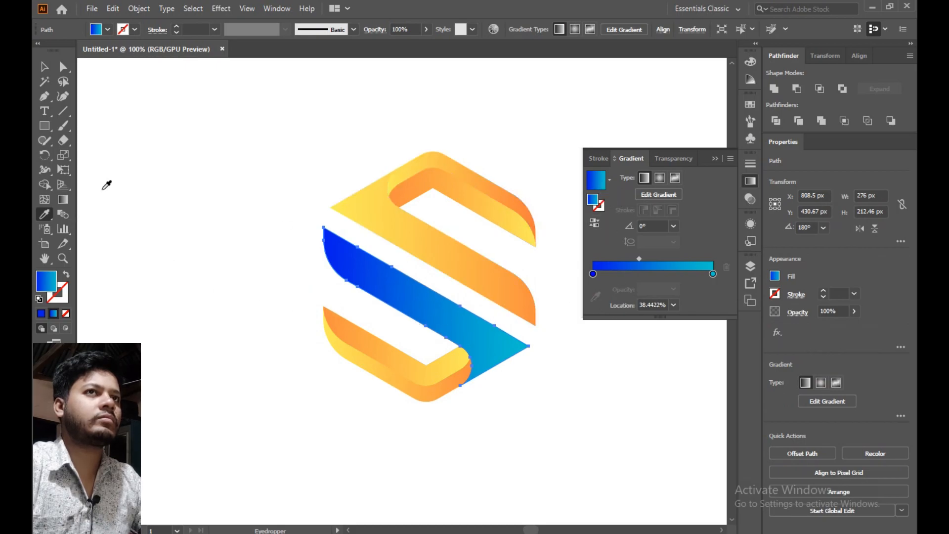
left_click(44, 67)
Set the start stop of the gradient on the lower hook's outer band to the RGB Blue swatch
left_click(364, 385)
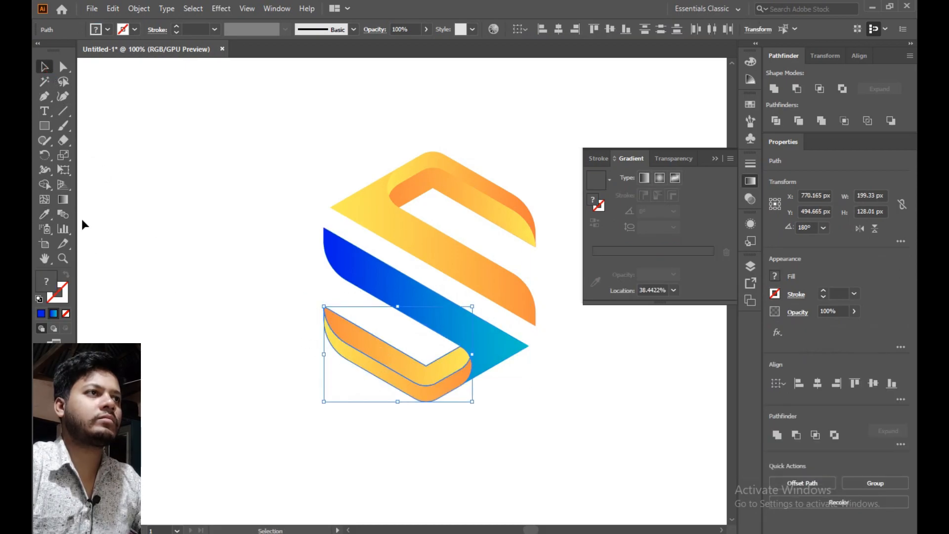
left_click(414, 400)
left_click(417, 396)
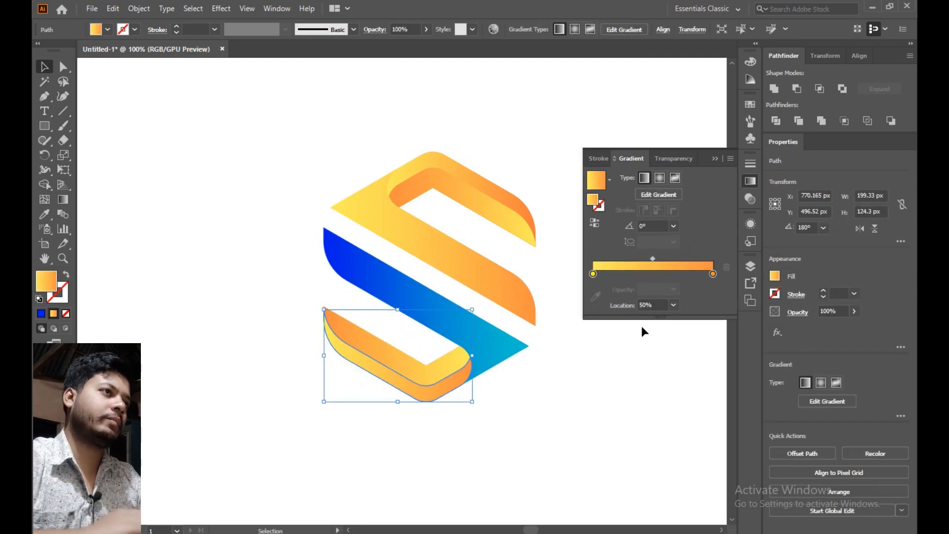
left_click(594, 275)
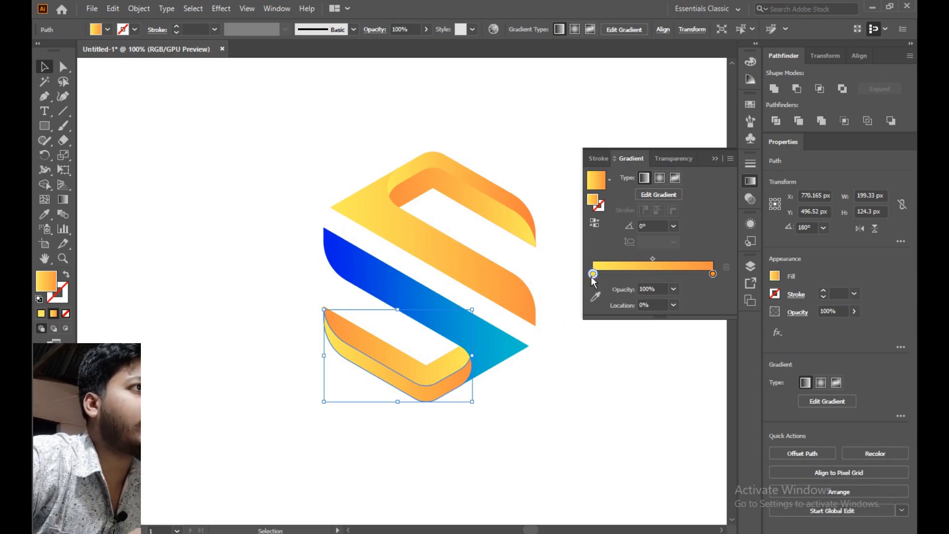
double_click(593, 276)
left_click(624, 313)
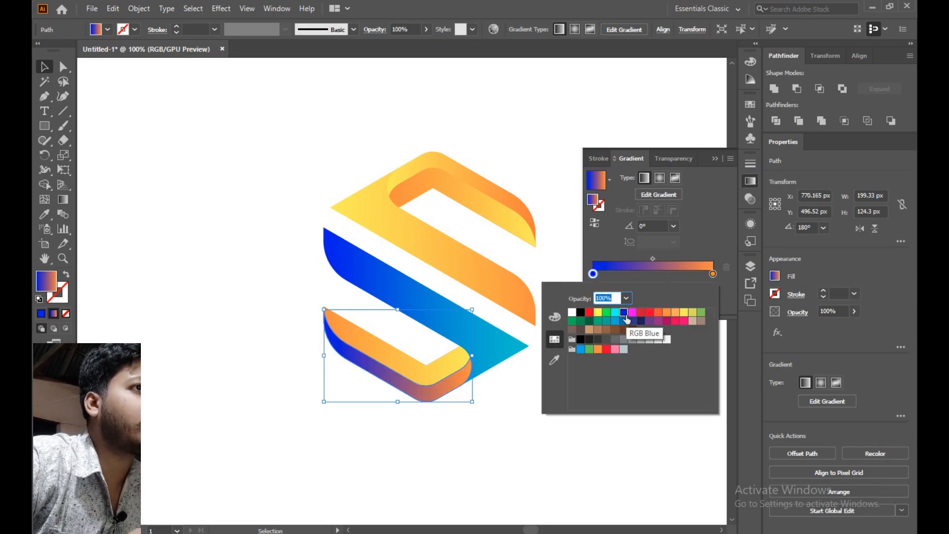
Set the end stop of the outer band's gradient to the teal-blue swatch
left_click(713, 274)
double_click(714, 274)
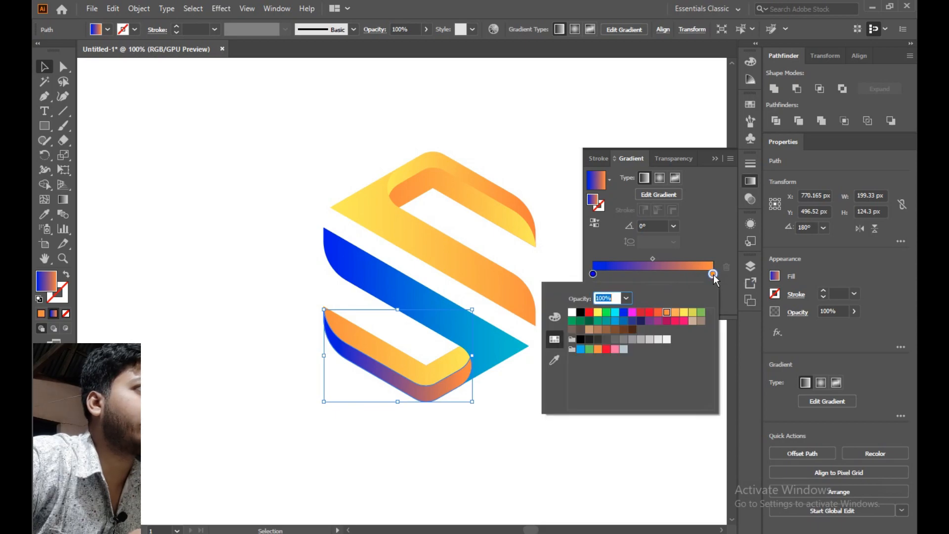
left_click(616, 319)
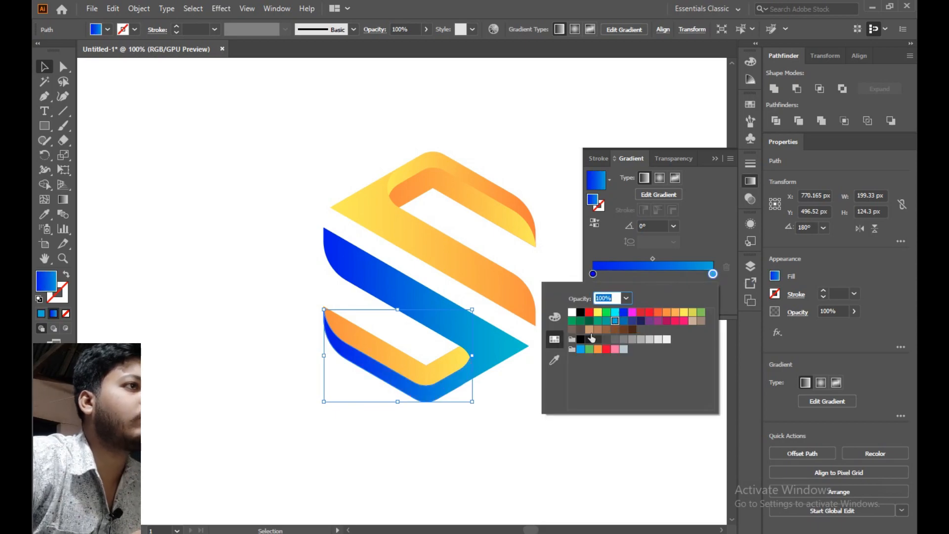
left_click(253, 228)
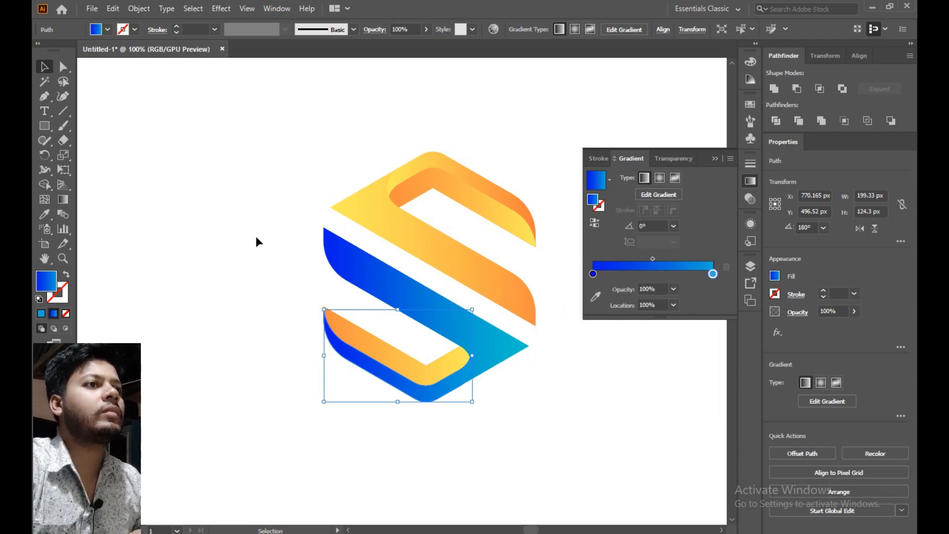
Recolour the gradient on the lower hook's inner face with RGB Blue at the start stop and the teal-blue swatch at the end stop
left_click(365, 349)
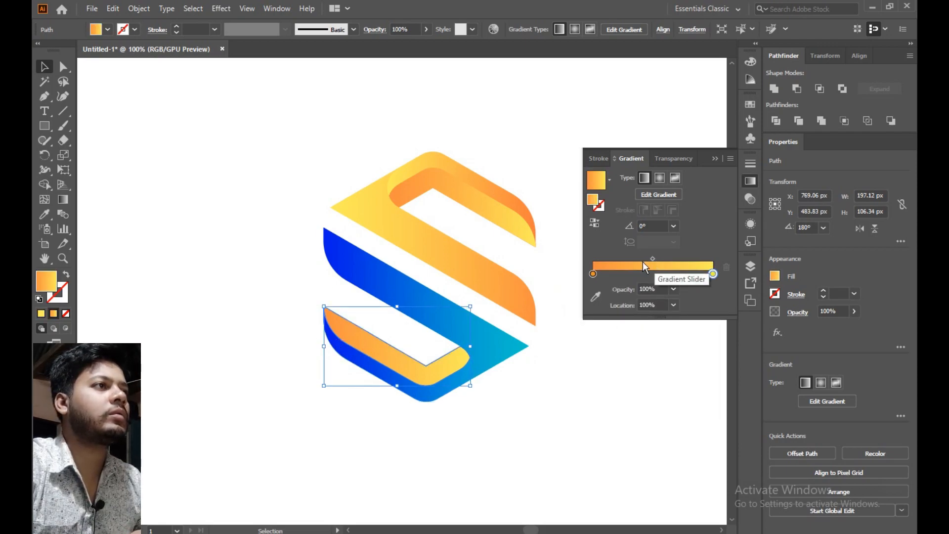
double_click(593, 274)
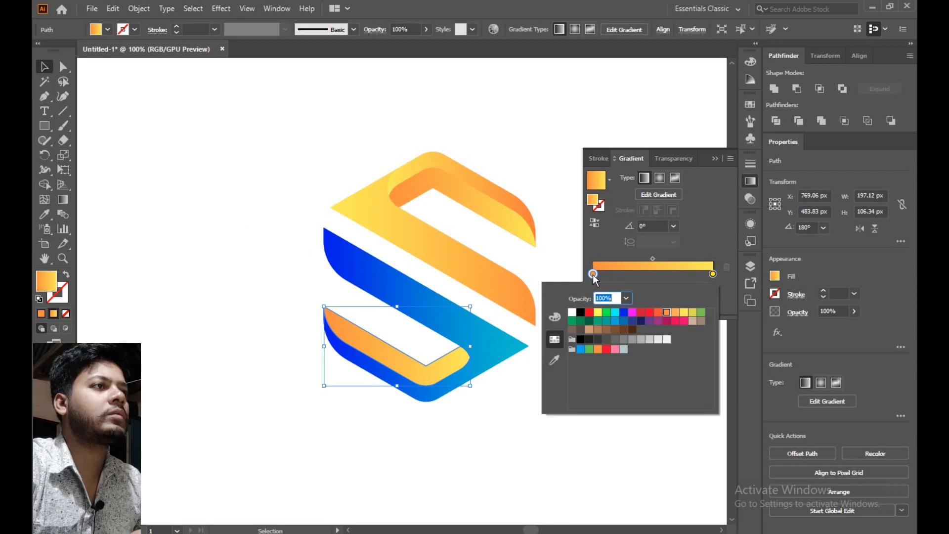
left_click(624, 313)
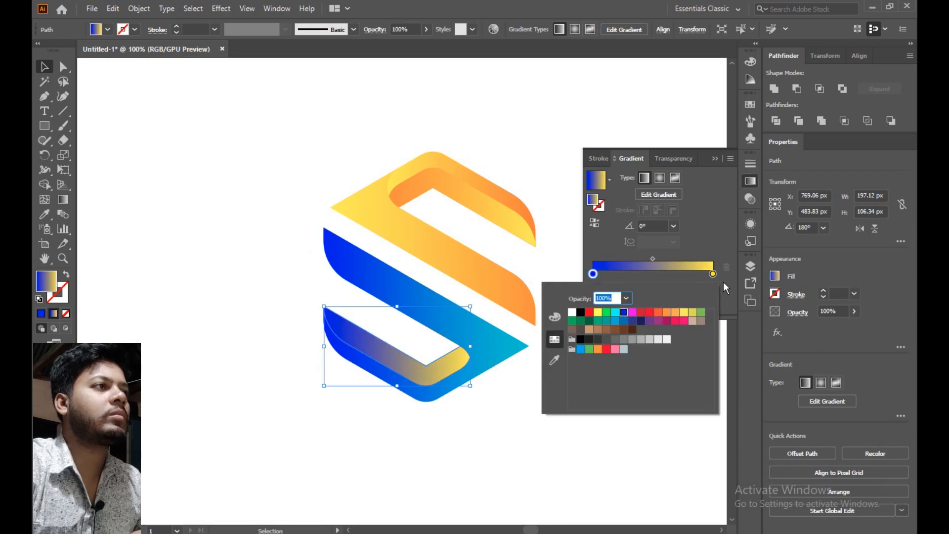
left_click(712, 274)
double_click(713, 274)
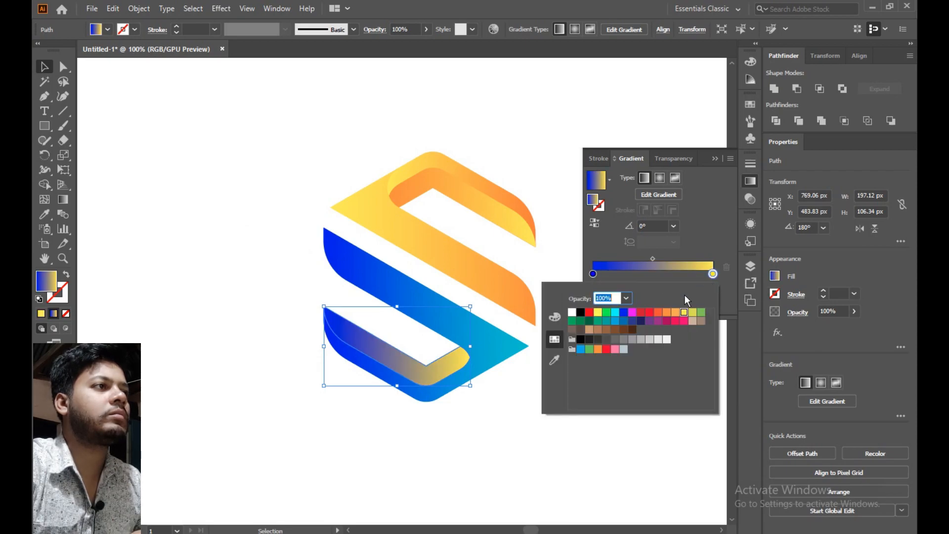
left_click(618, 325)
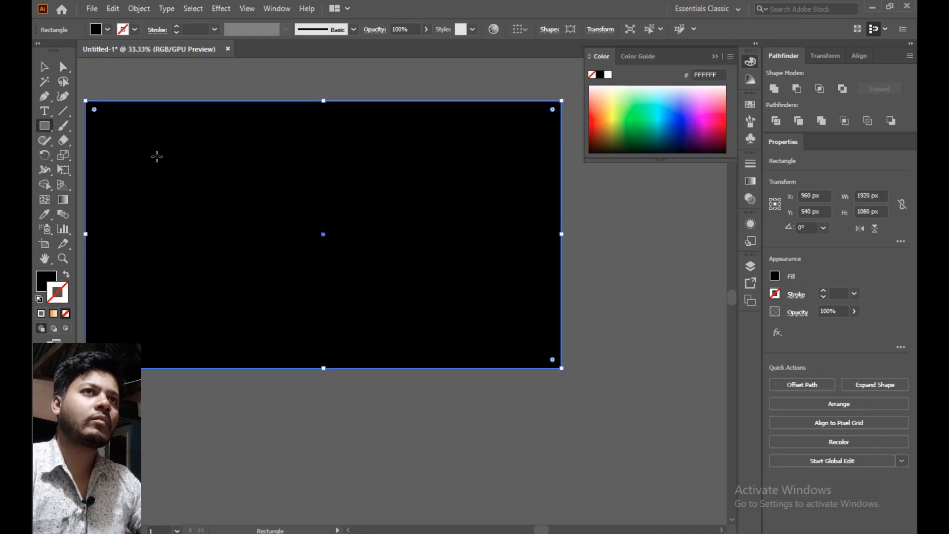
Send the black 1920 × 1080 px background rectangle to the back, behind the logo, and deselect it
left_click(179, 82)
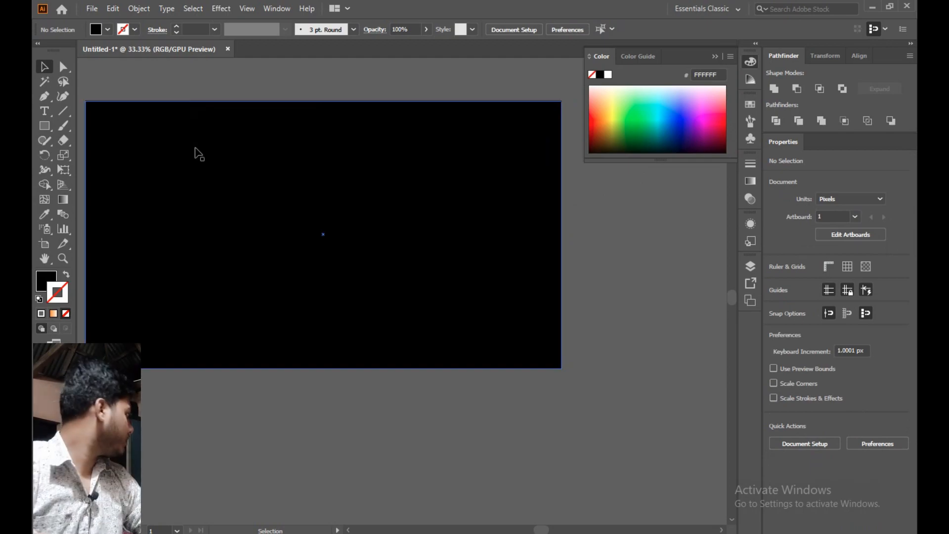
left_click(207, 173)
right_click(205, 171)
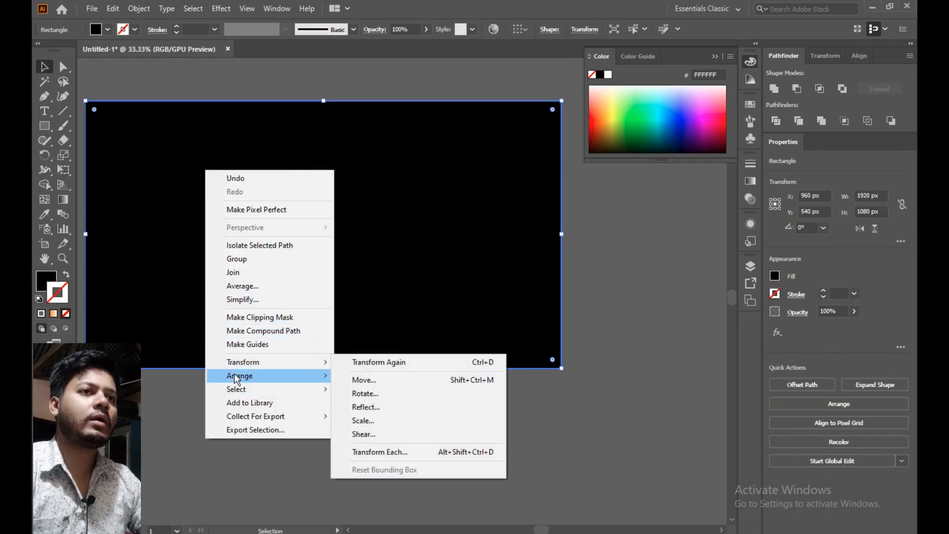
mouse_move(234, 375)
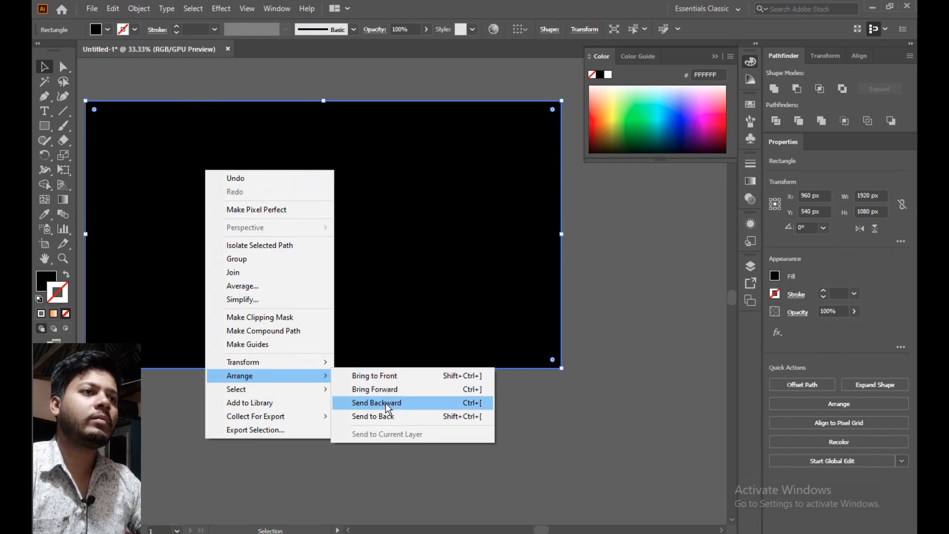
left_click(387, 416)
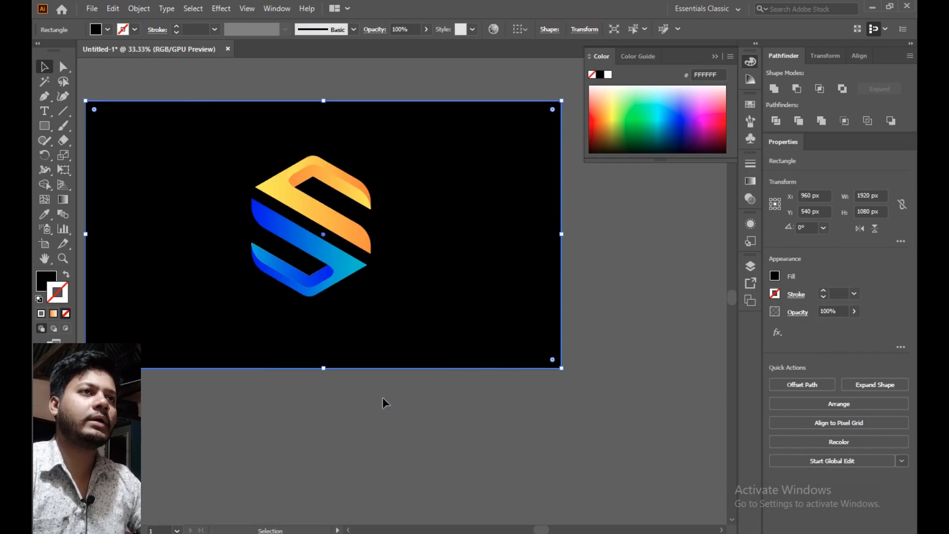
left_click(421, 397)
Select the blue long arm of the logo's lower half
left_click_drag(472, 307, 543, 344)
left_click_drag(504, 265, 518, 280)
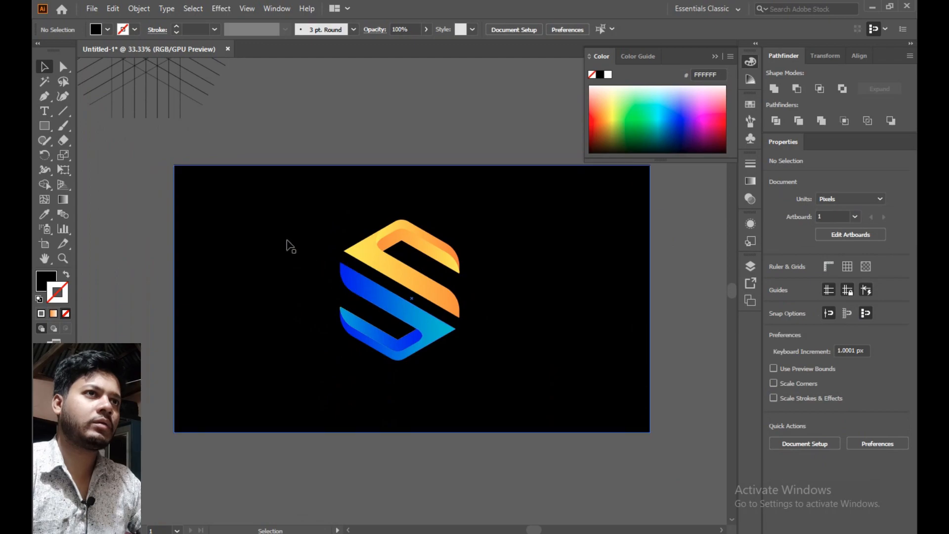
left_click(379, 290)
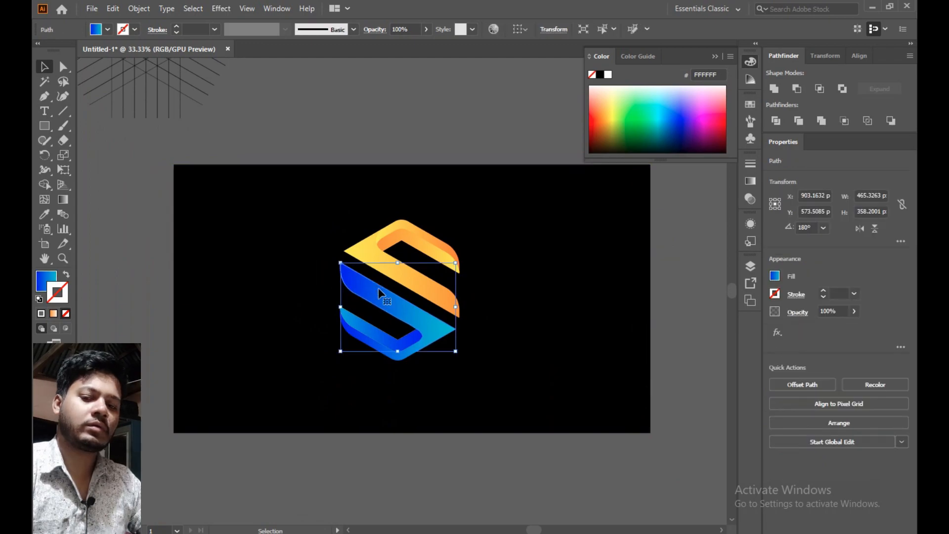